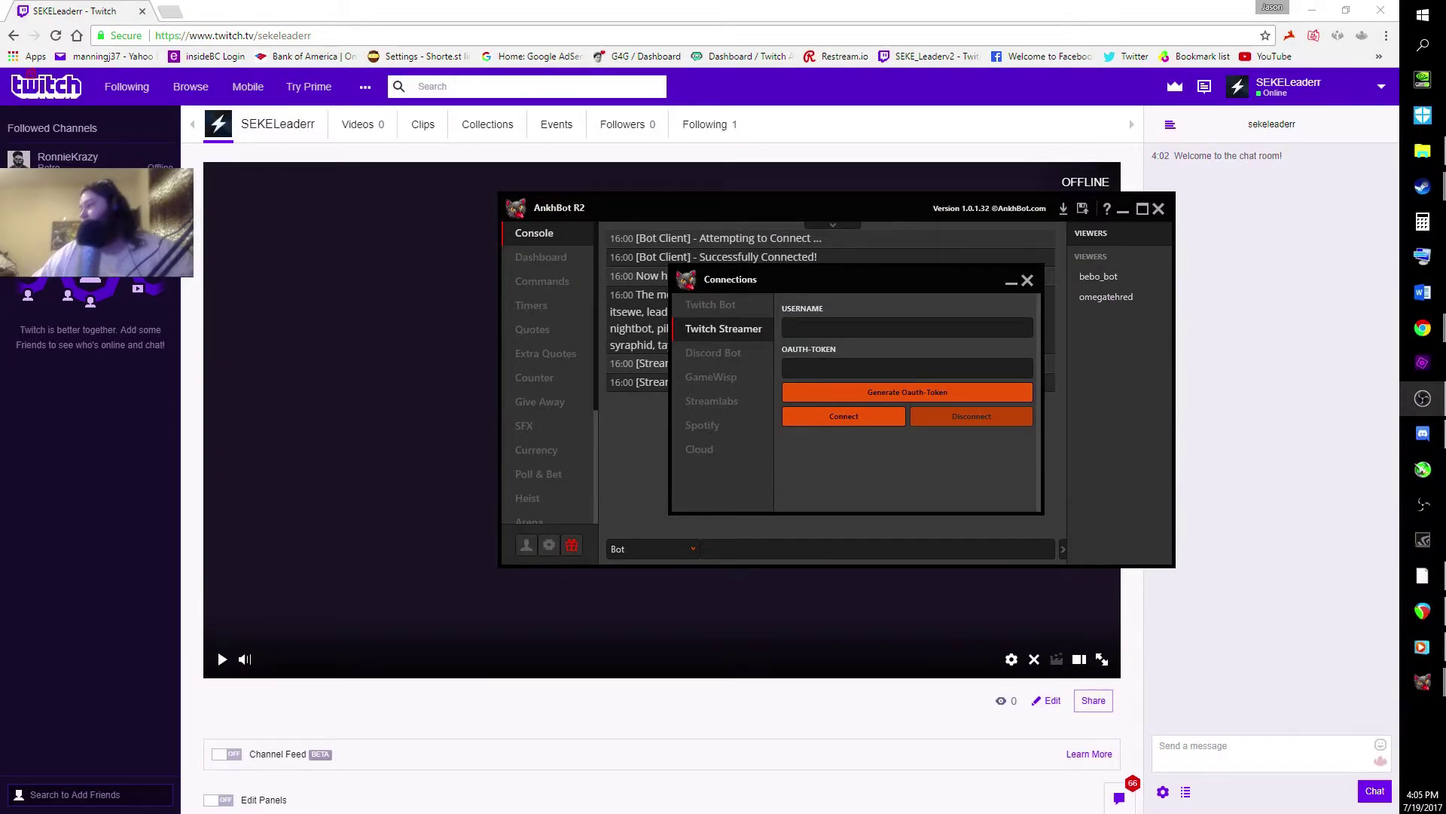
Open Task Manager and move its window out of view.
right_click(1439, 738)
click(1304, 666)
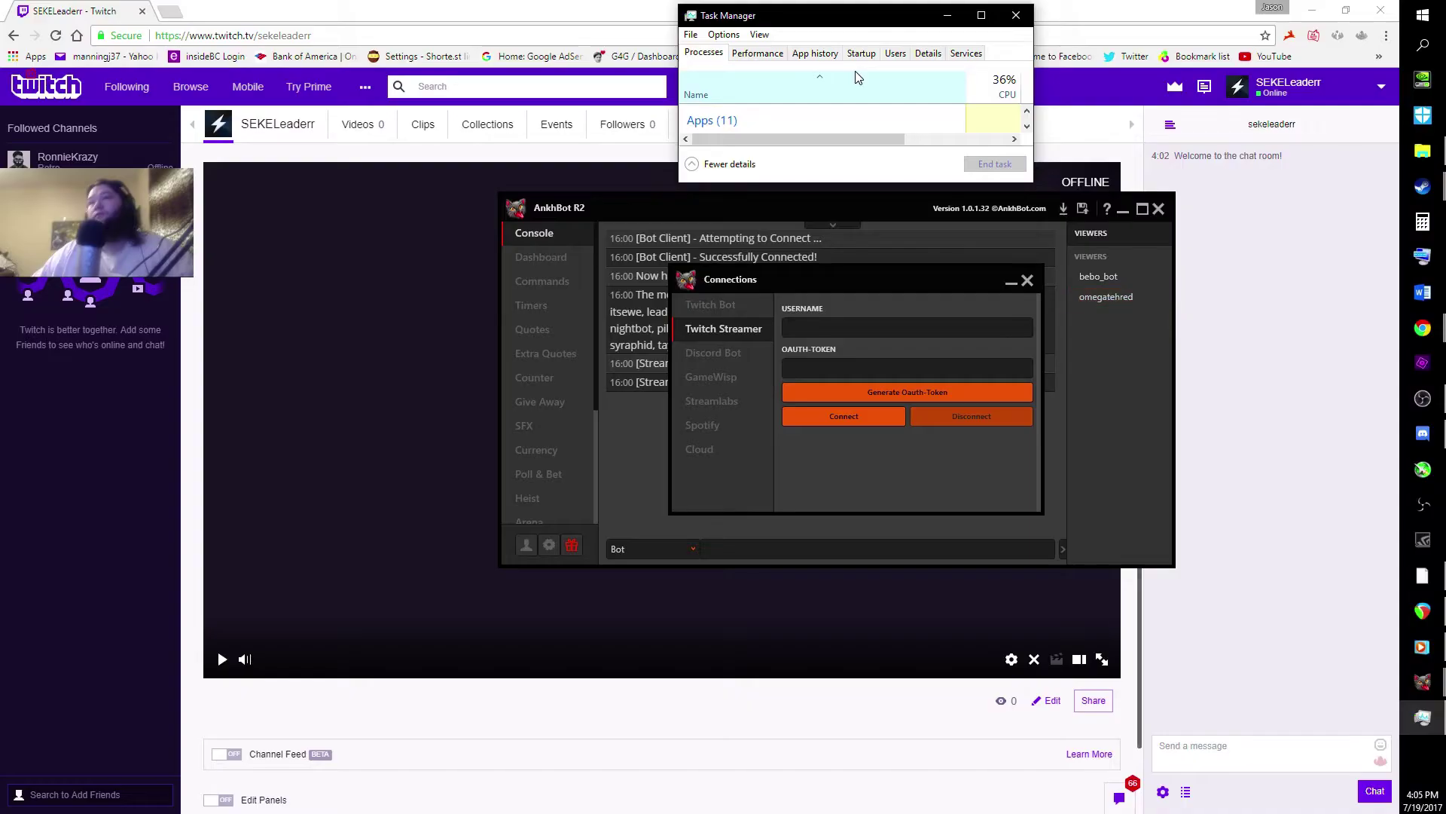
drag(880, 18, 1445, 226)
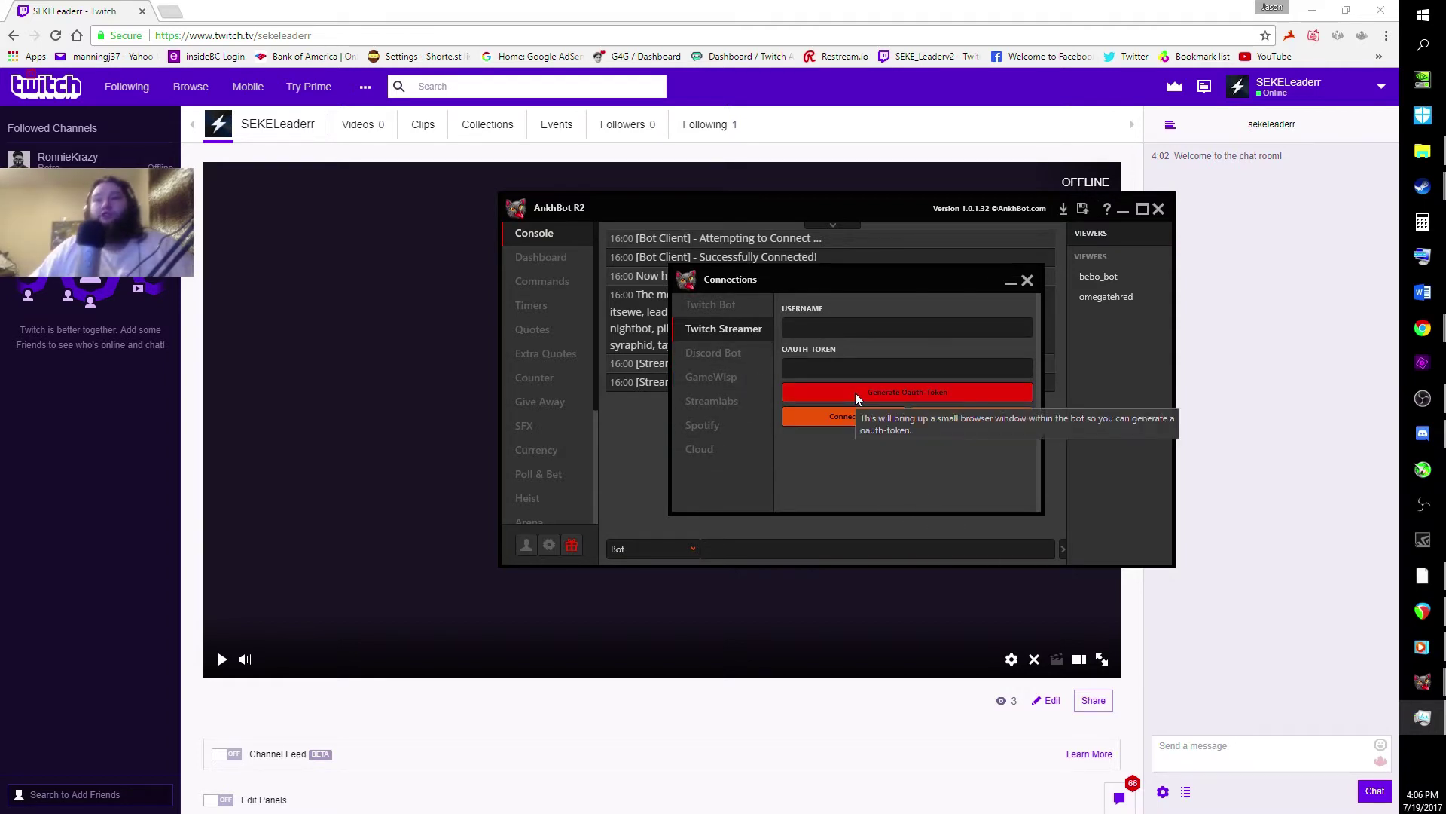
Reopen the Connections window, generate a Twitch Streamer OAuth token, authorize AnkhBot R2 SSL for SEKELeaderr, and close the token page.
click(1026, 280)
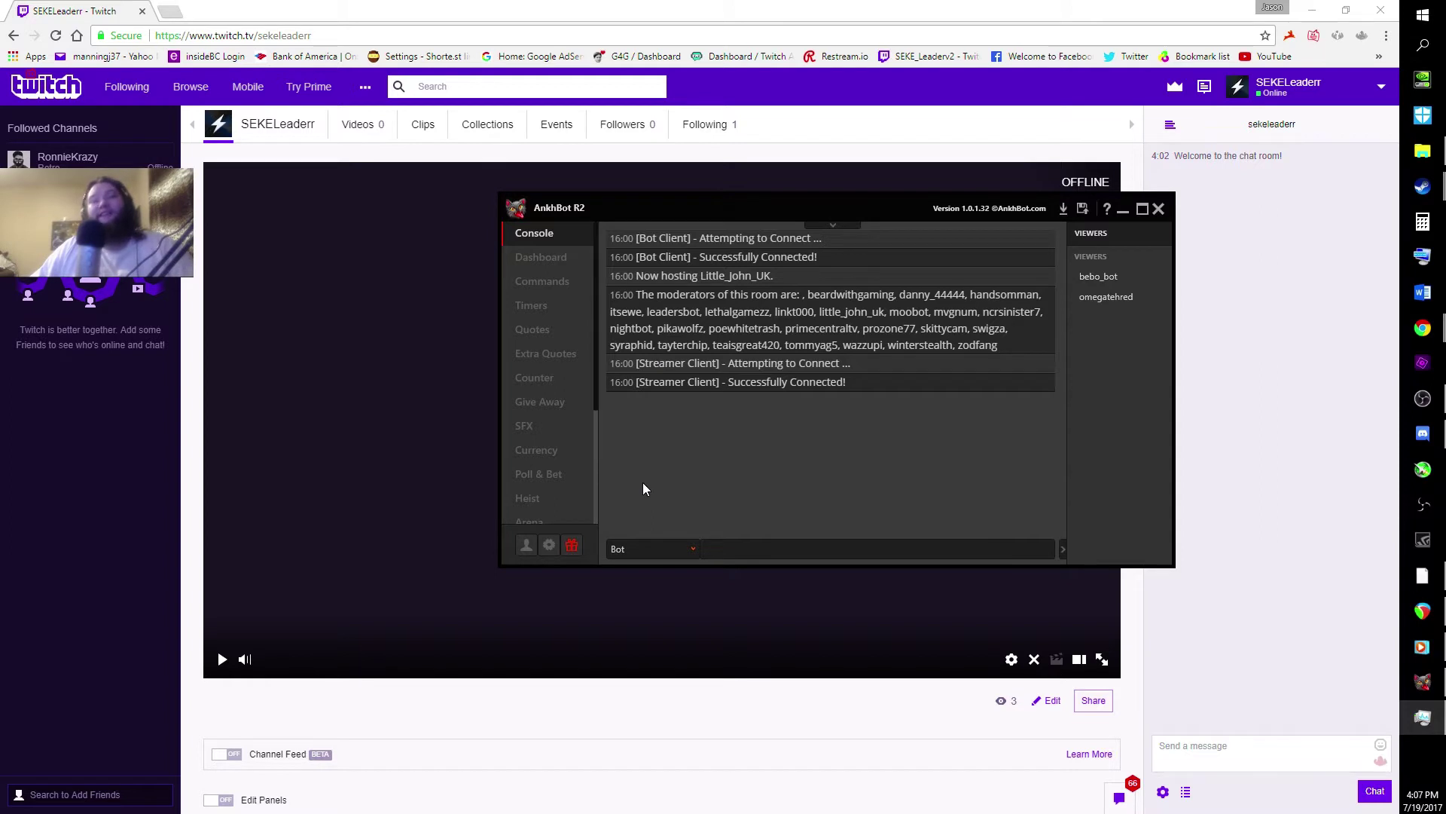
click(527, 545)
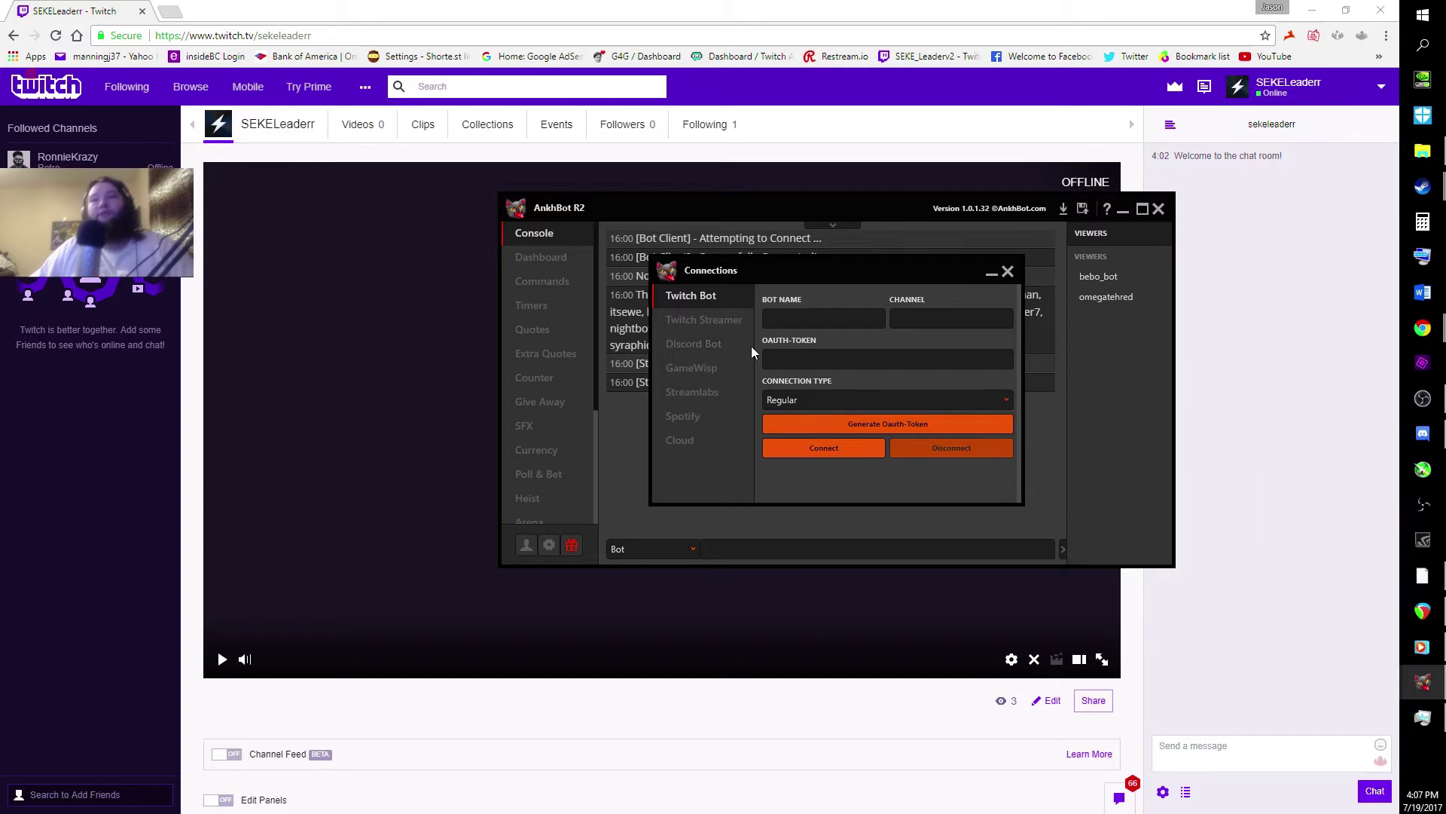
click(686, 325)
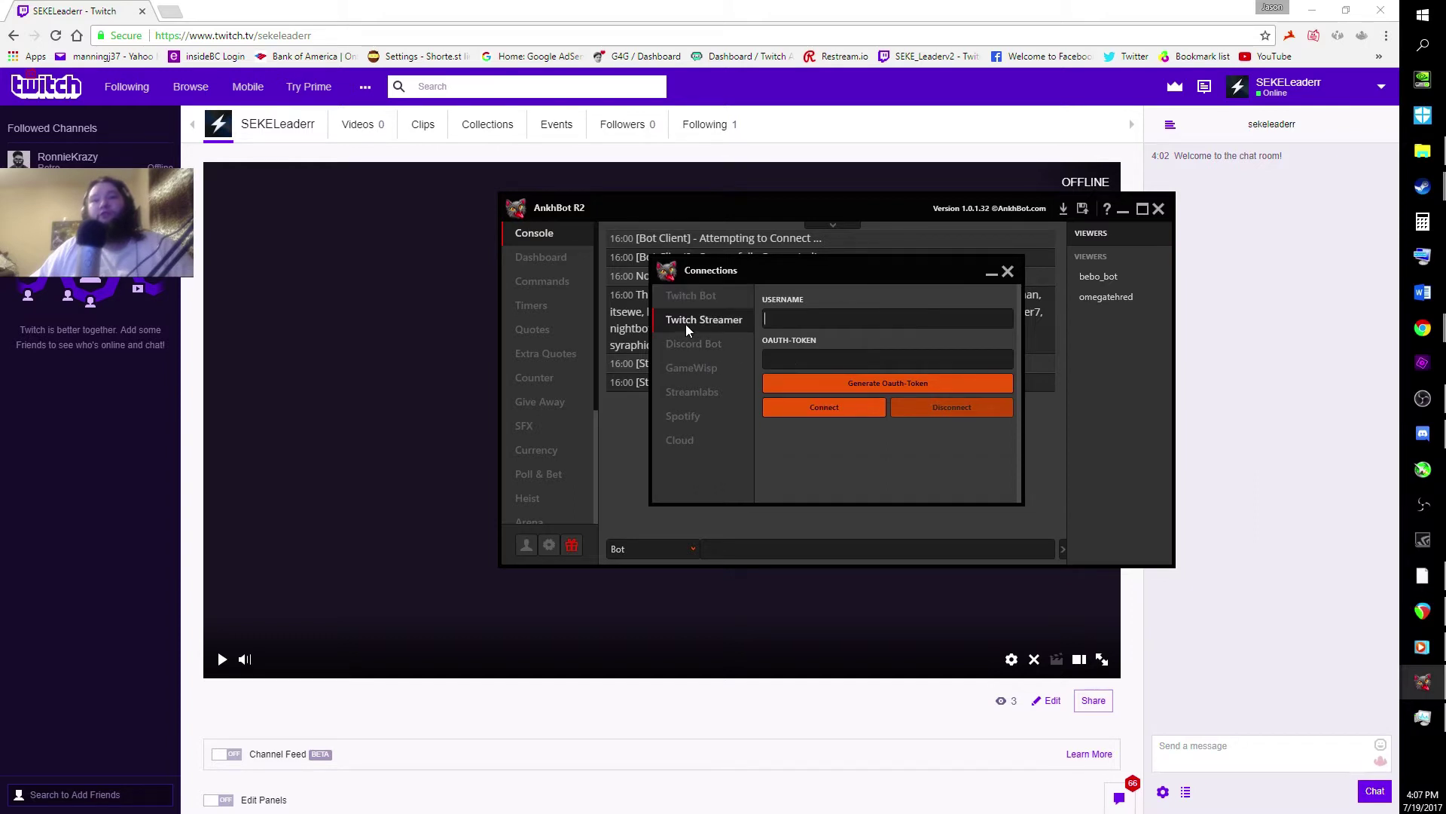
click(815, 381)
click(895, 423)
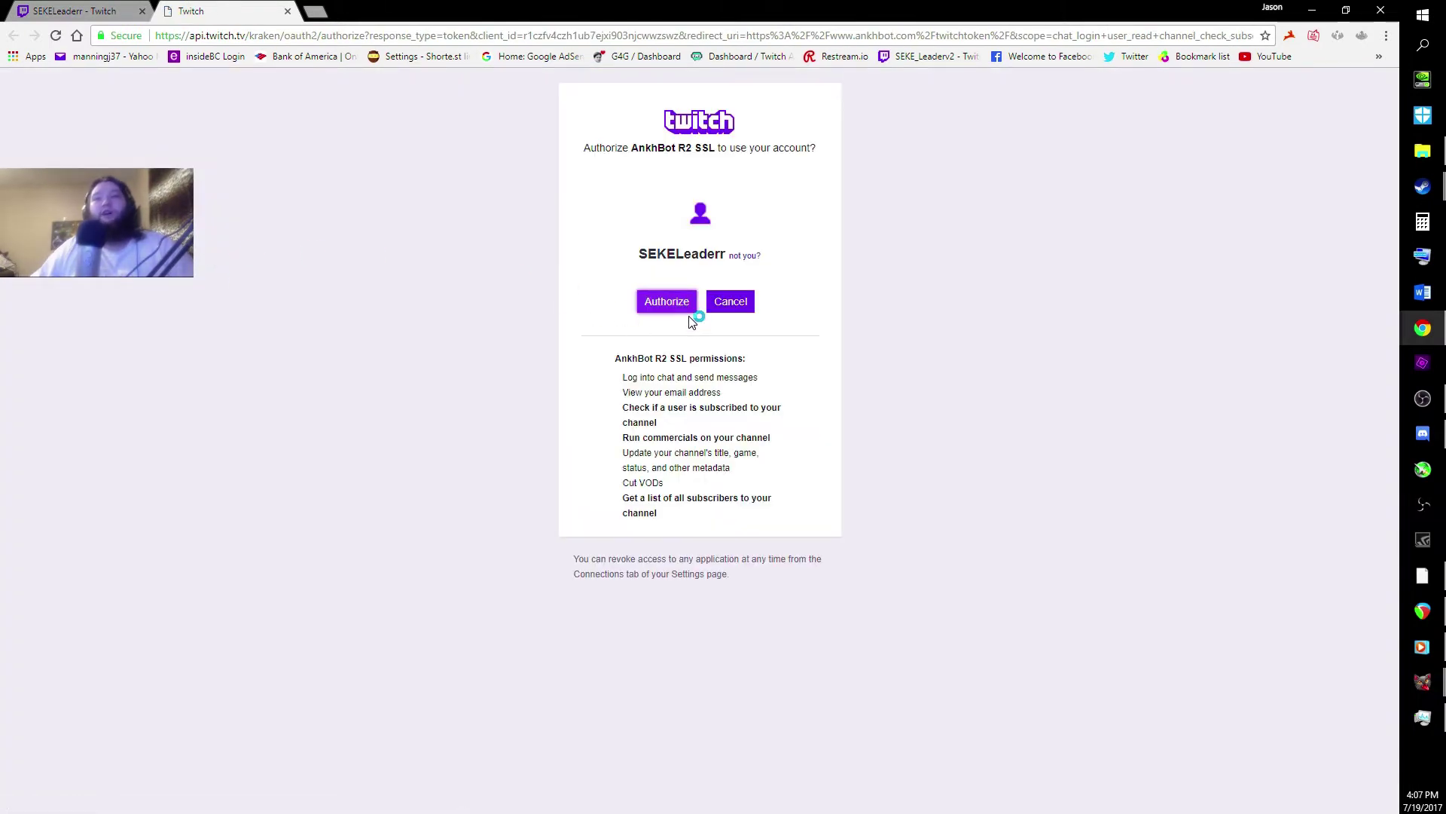
click(676, 310)
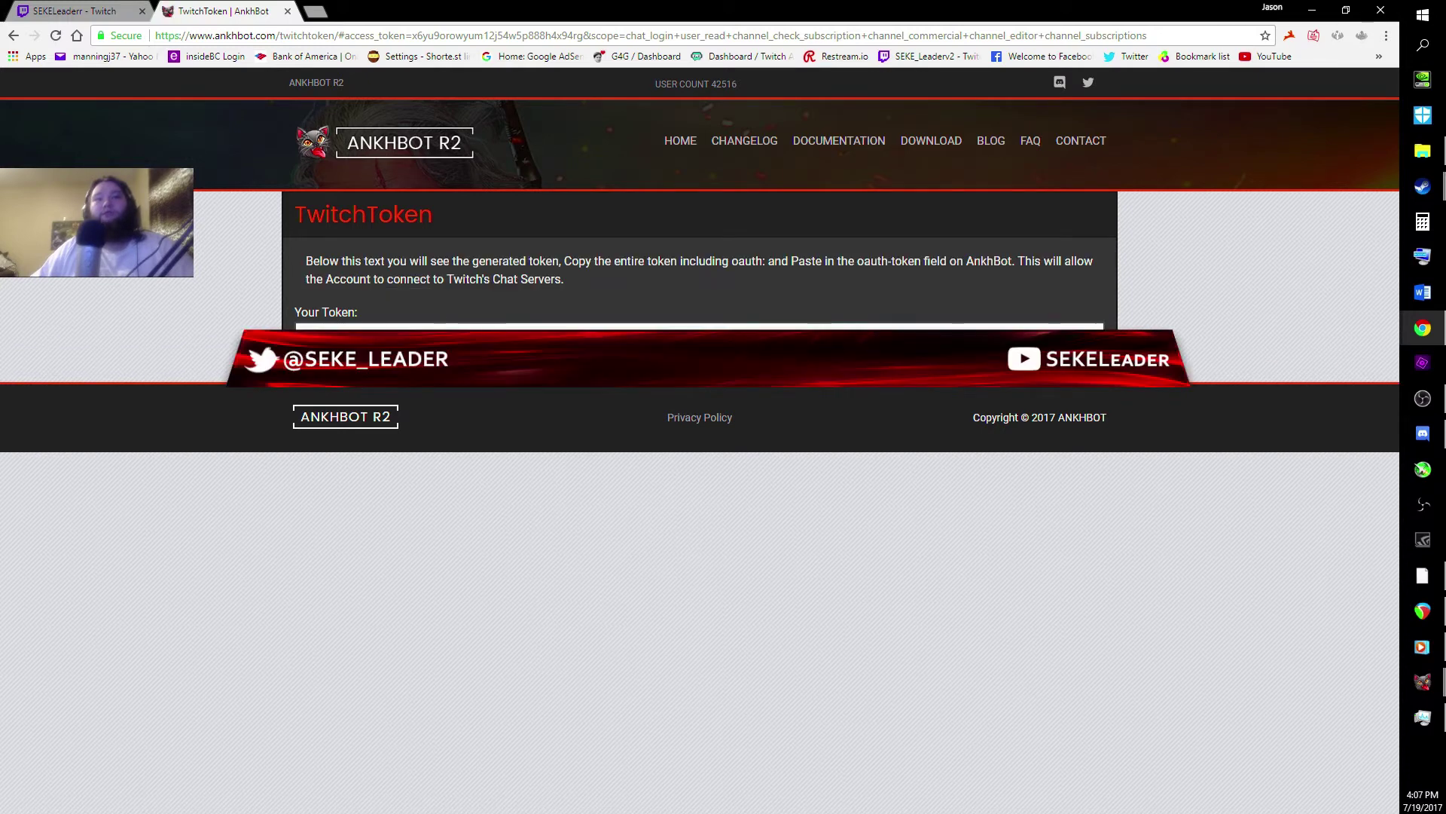
click(288, 11)
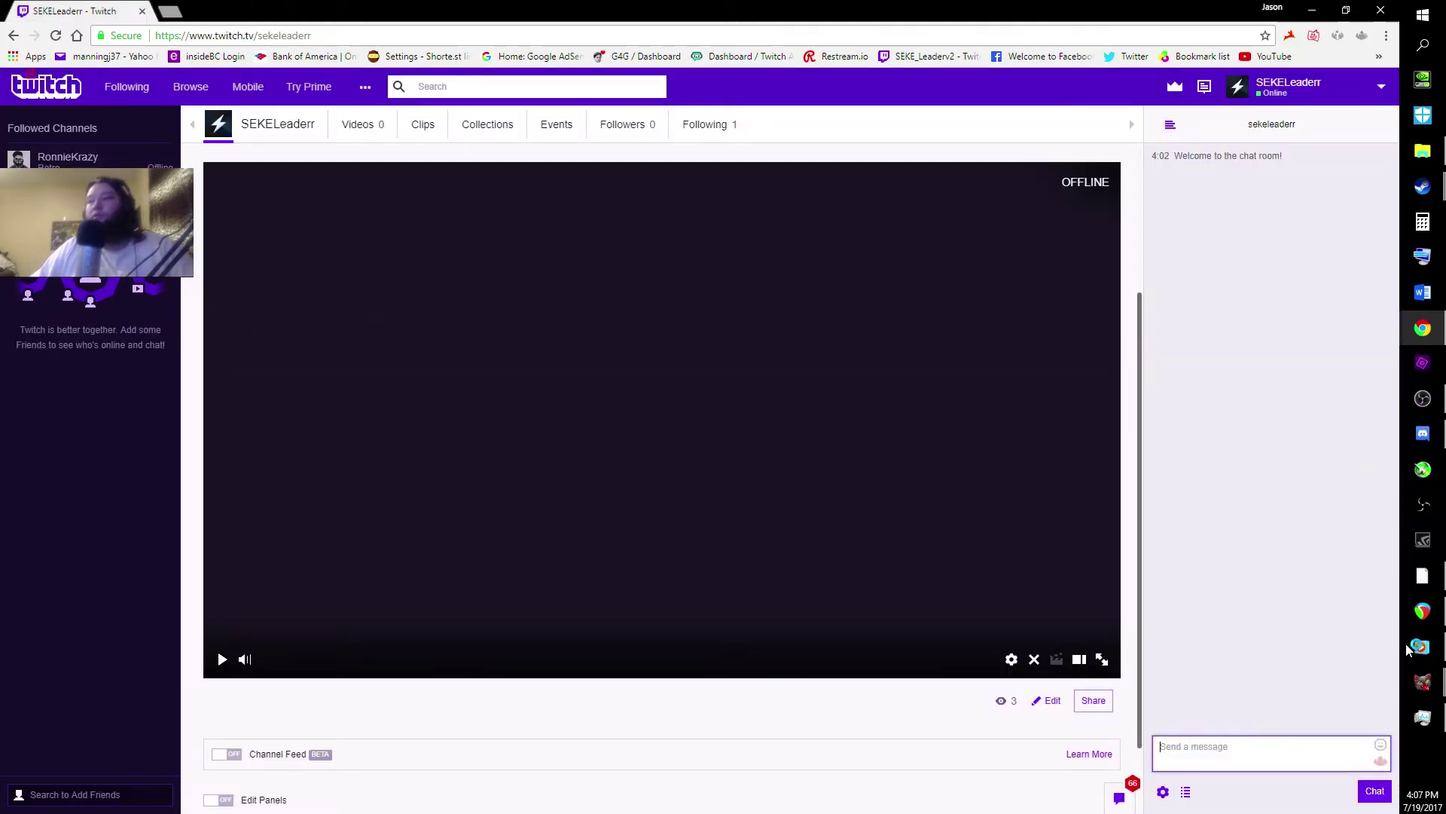
Paste the OAuth token into the Twitch Streamer connection, set the username to sekeleaderr, and connect the streamer account.
mouse_move(1422, 682)
click(1322, 735)
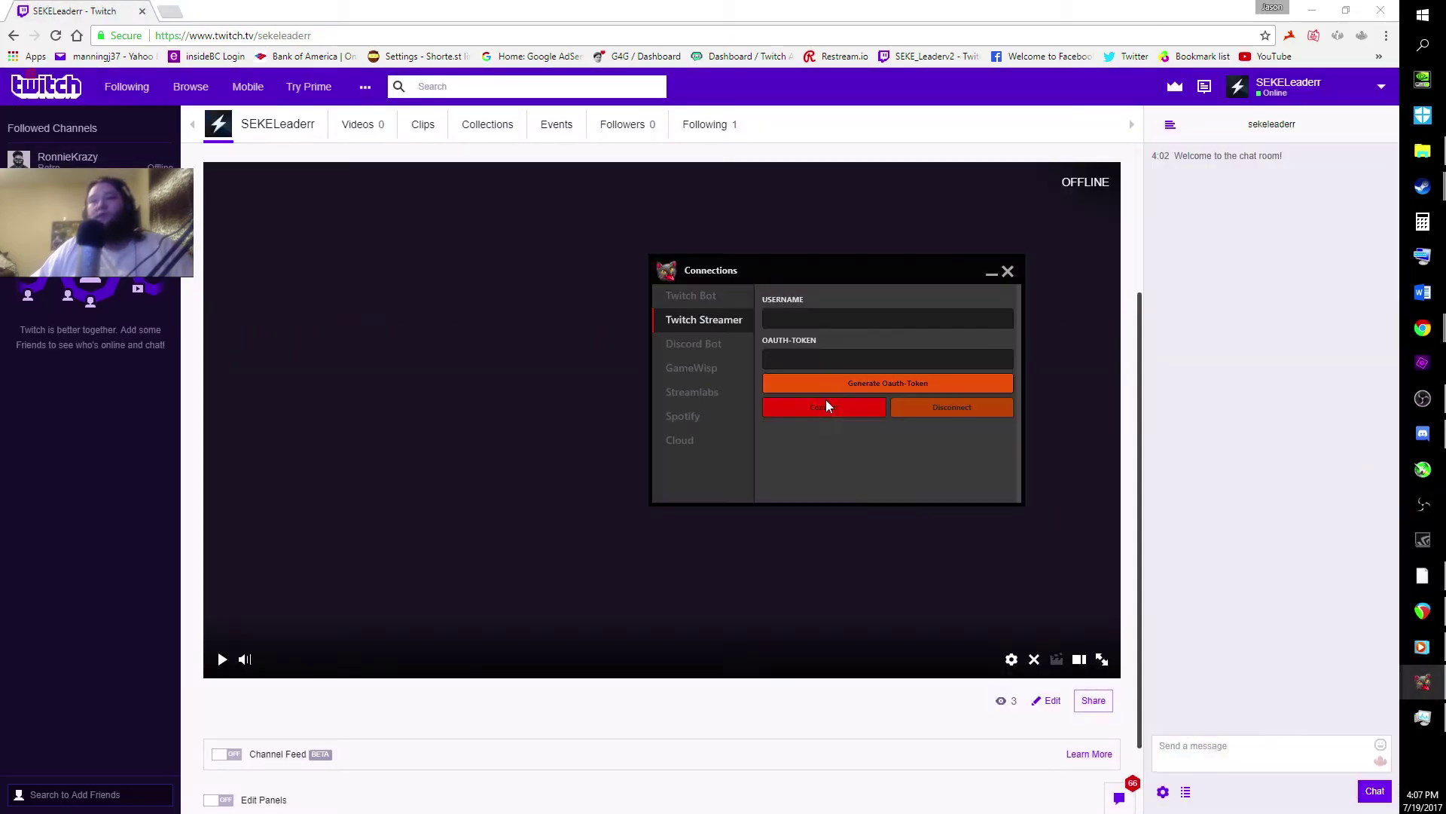
click(805, 358)
key(ctrl+v)
click(837, 316)
text(sek)
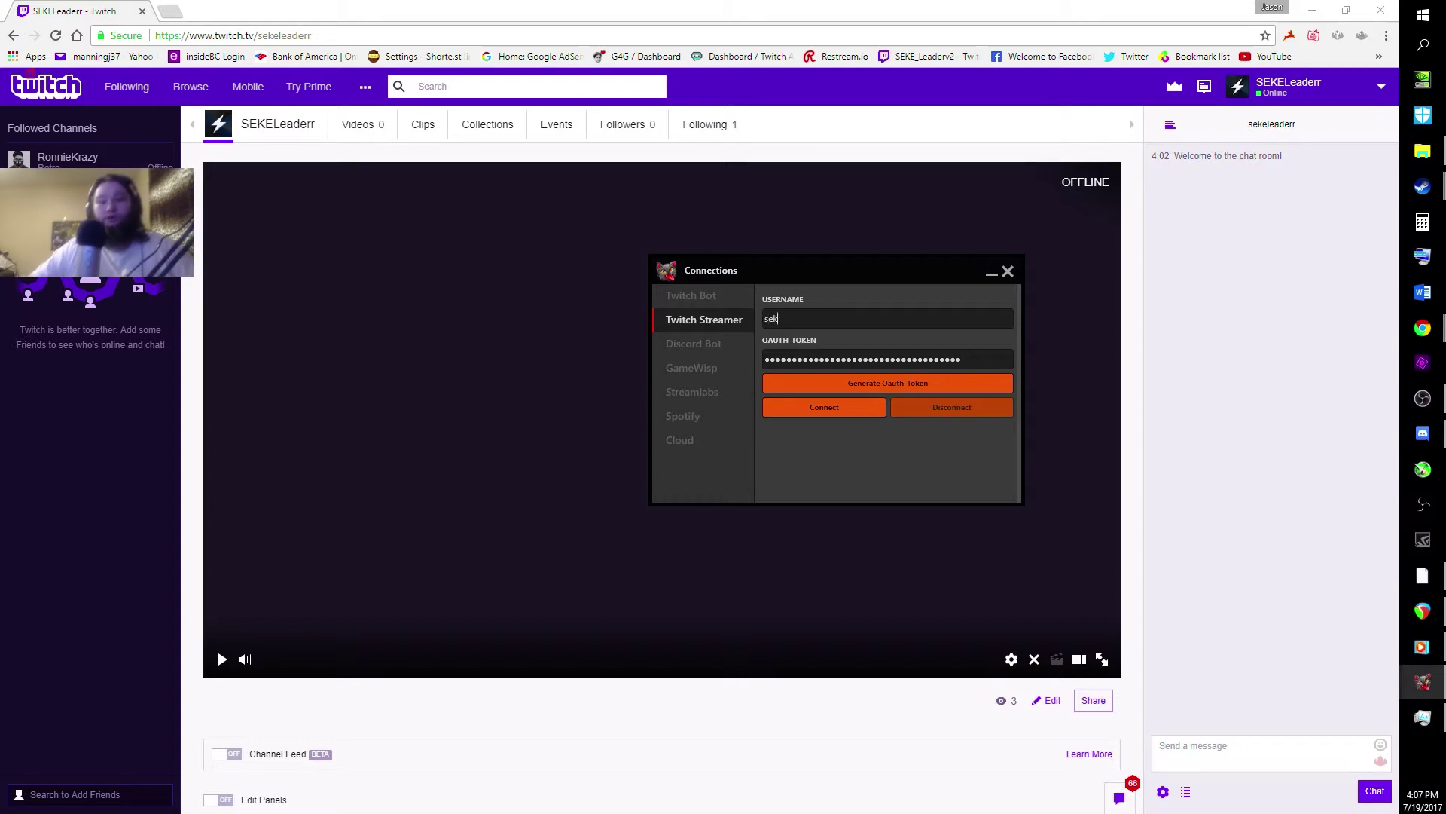
text(eleaderr)
click(854, 414)
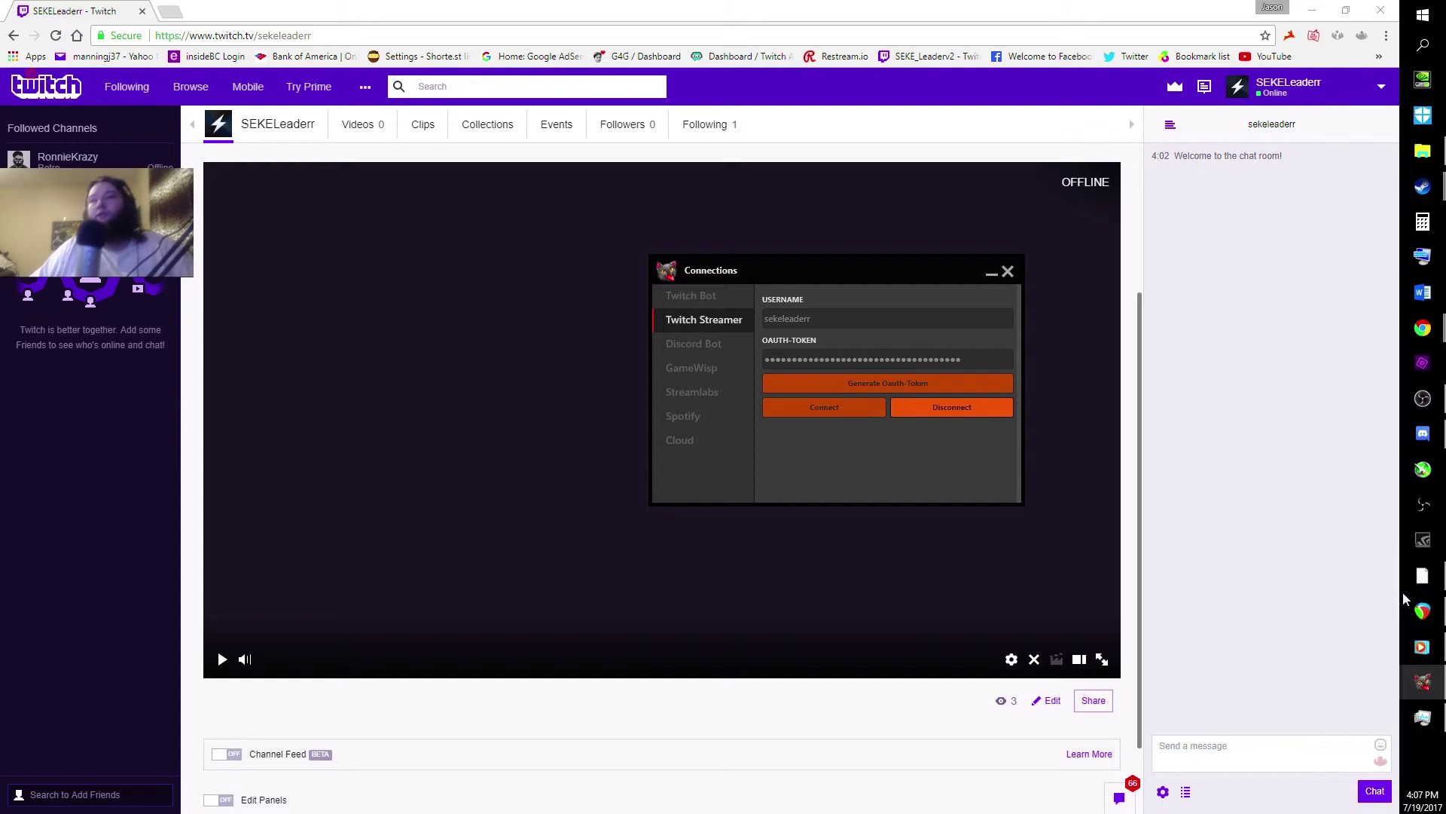
Check the AnkhBot console log for the streamer connection, and open the Twitch Bot connection settings.
mouse_move(1422, 681)
click(1298, 625)
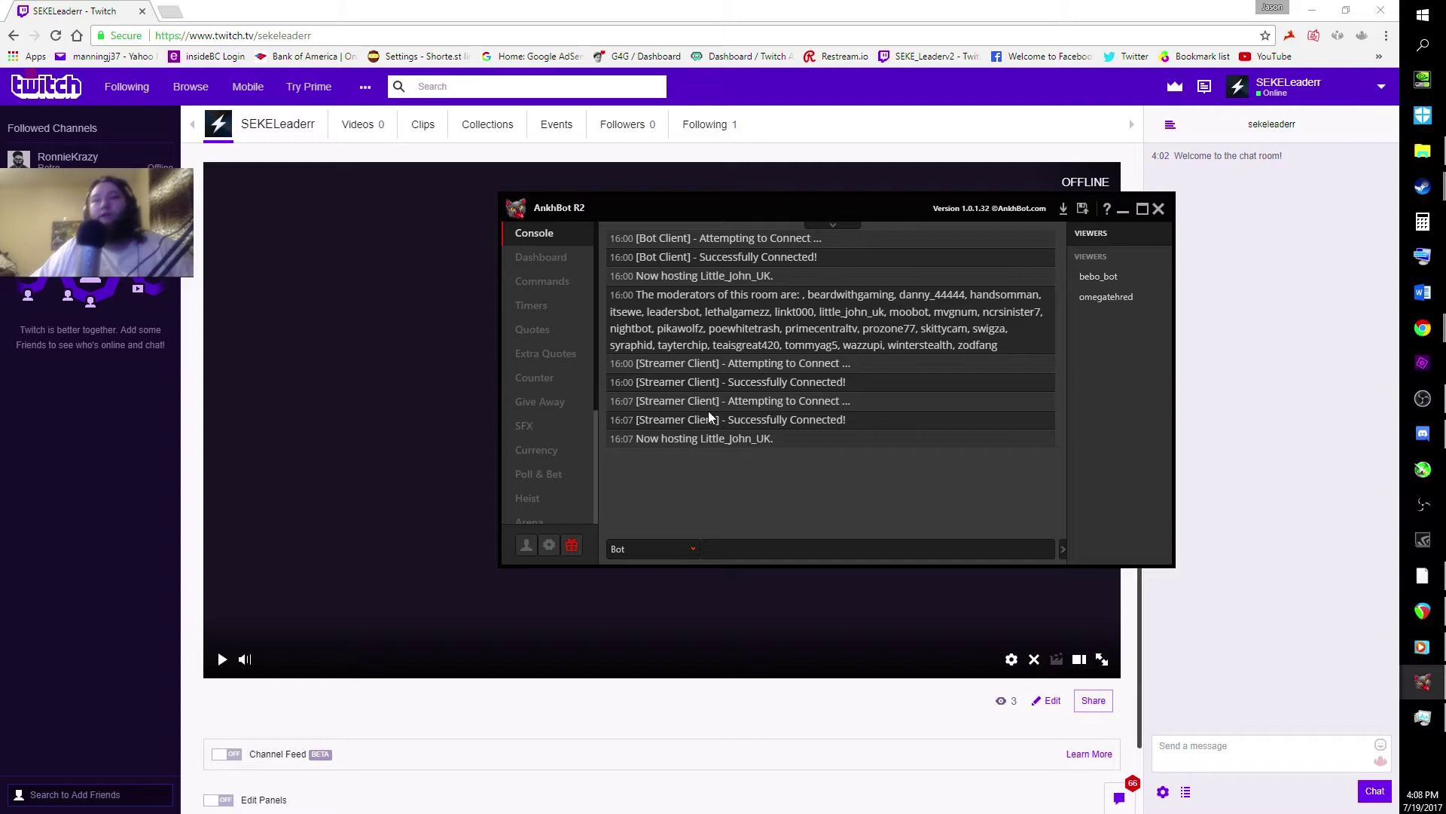
mouse_move(1422, 682)
click(1282, 729)
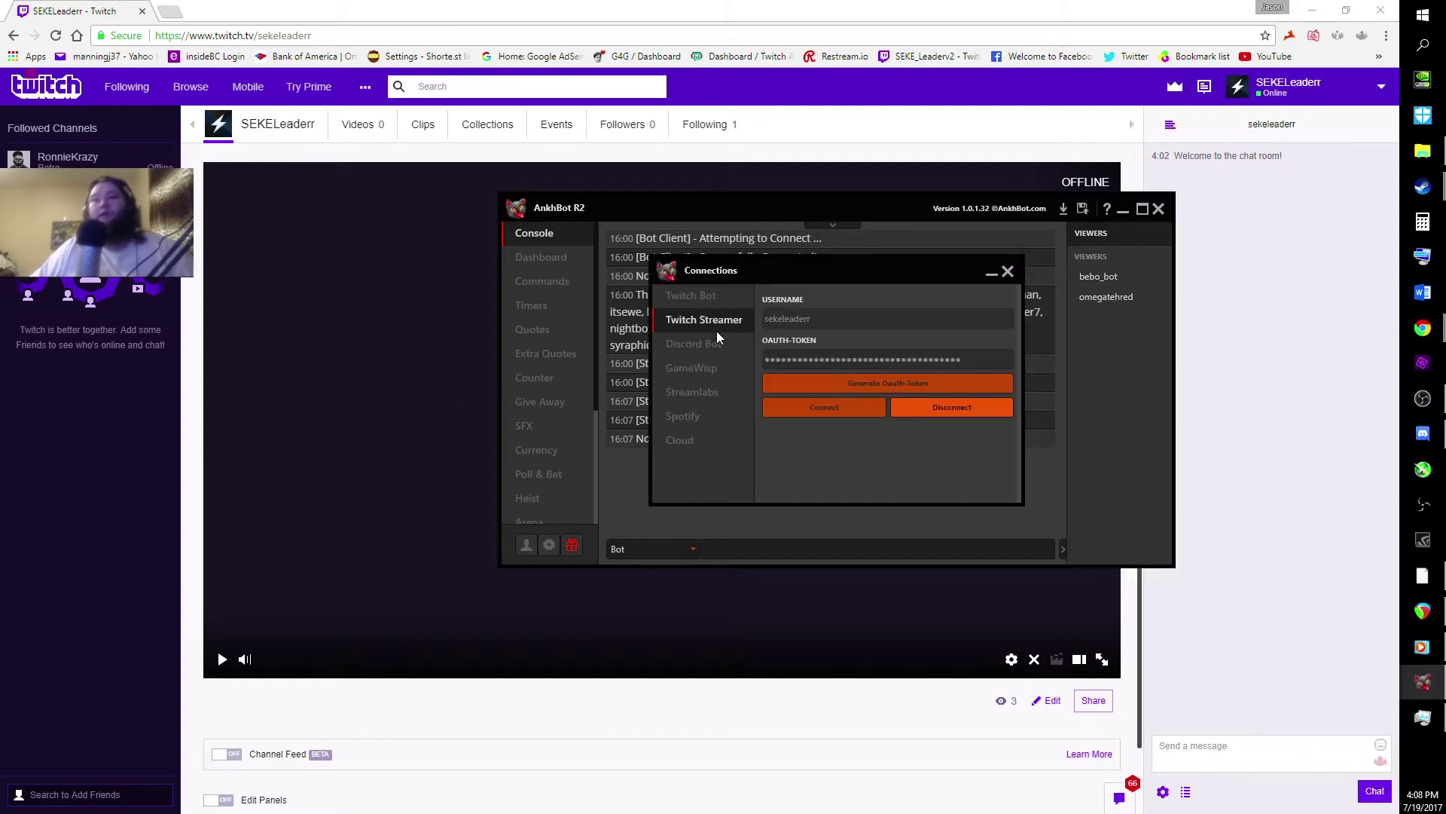
click(693, 300)
Switch to Chrome, log out of the streamer's Twitch account, and log in as swigza with the saved login.
click(1263, 188)
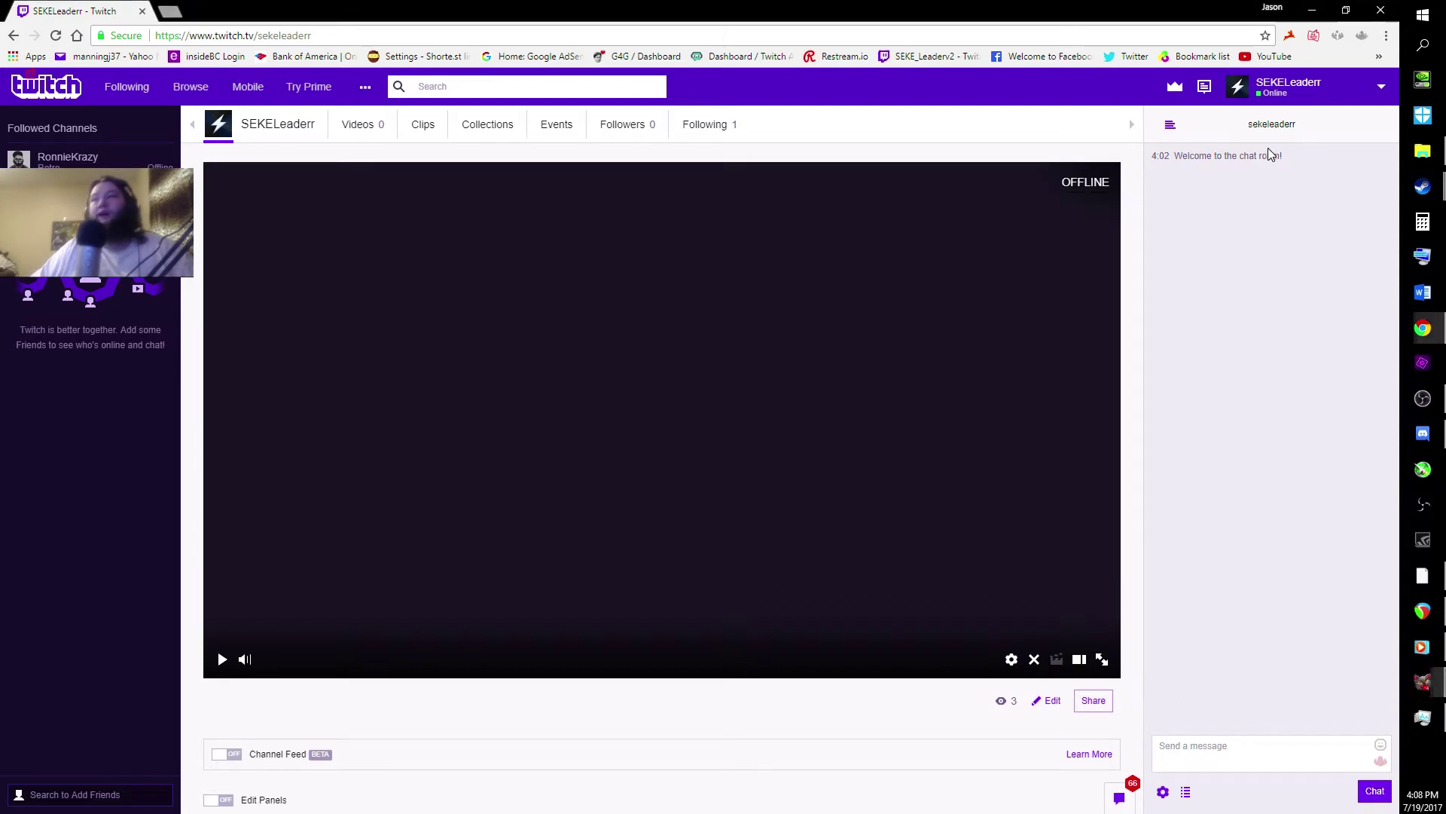
click(1381, 86)
click(1266, 486)
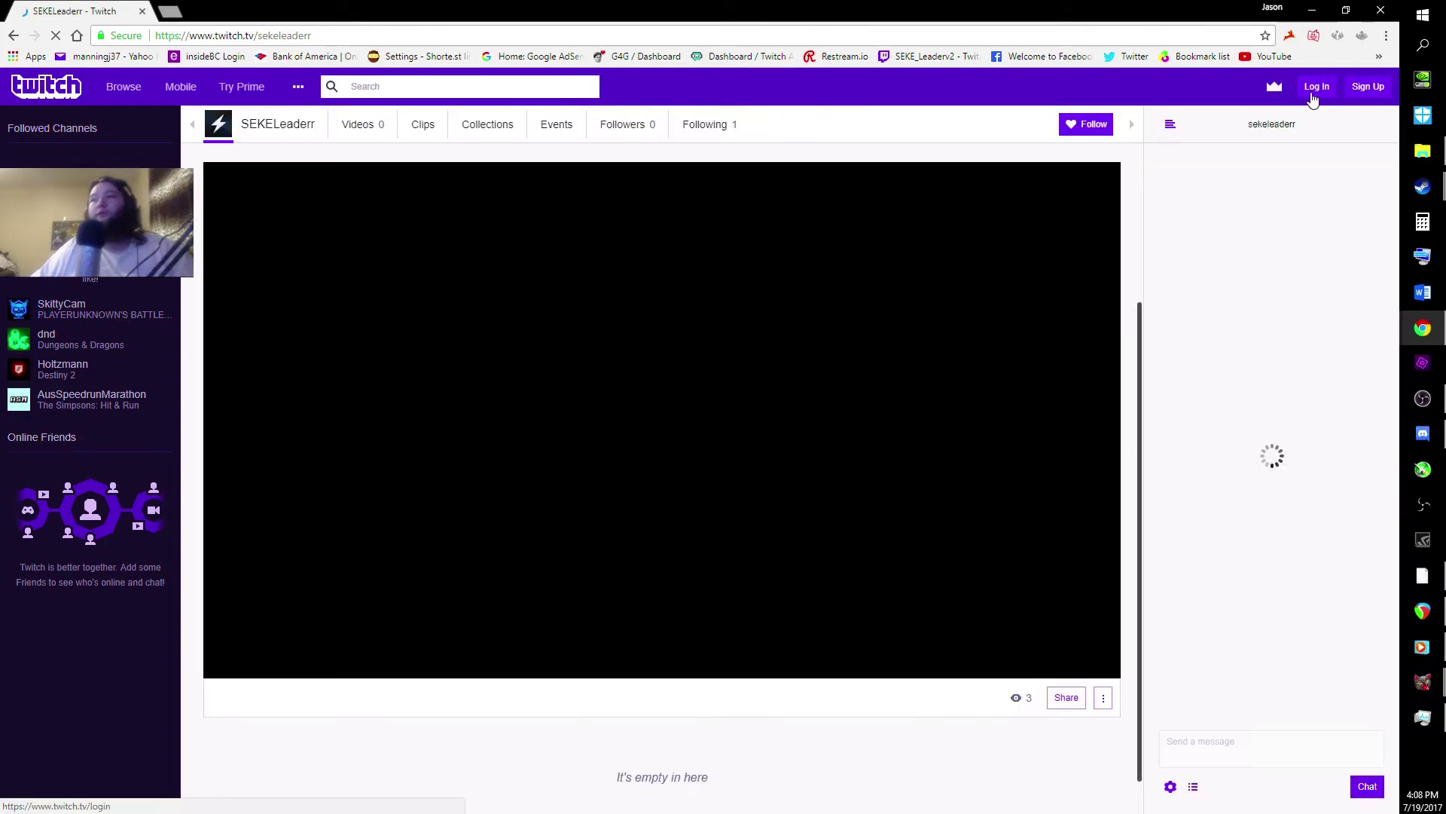
click(1317, 86)
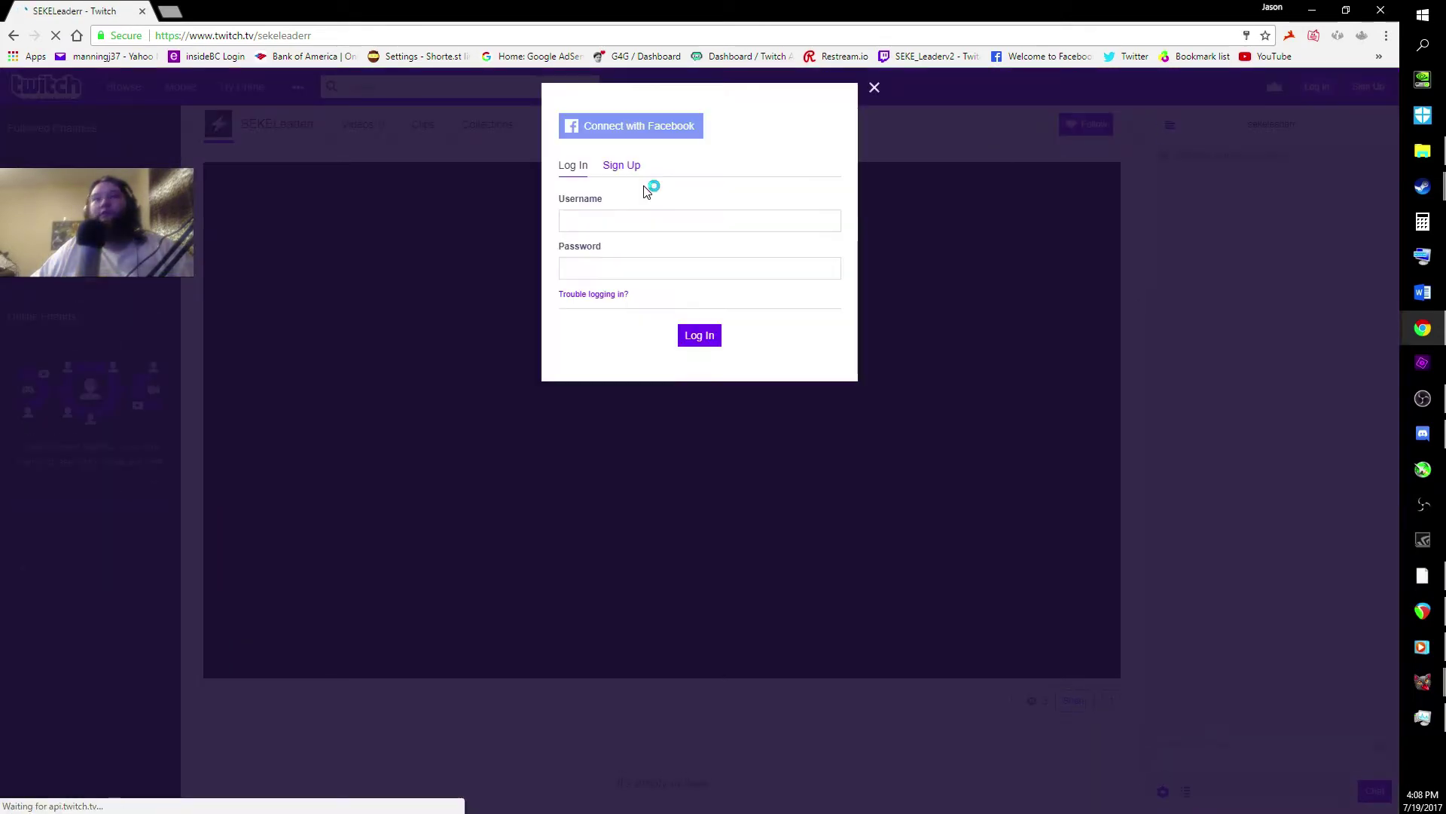
click(575, 223)
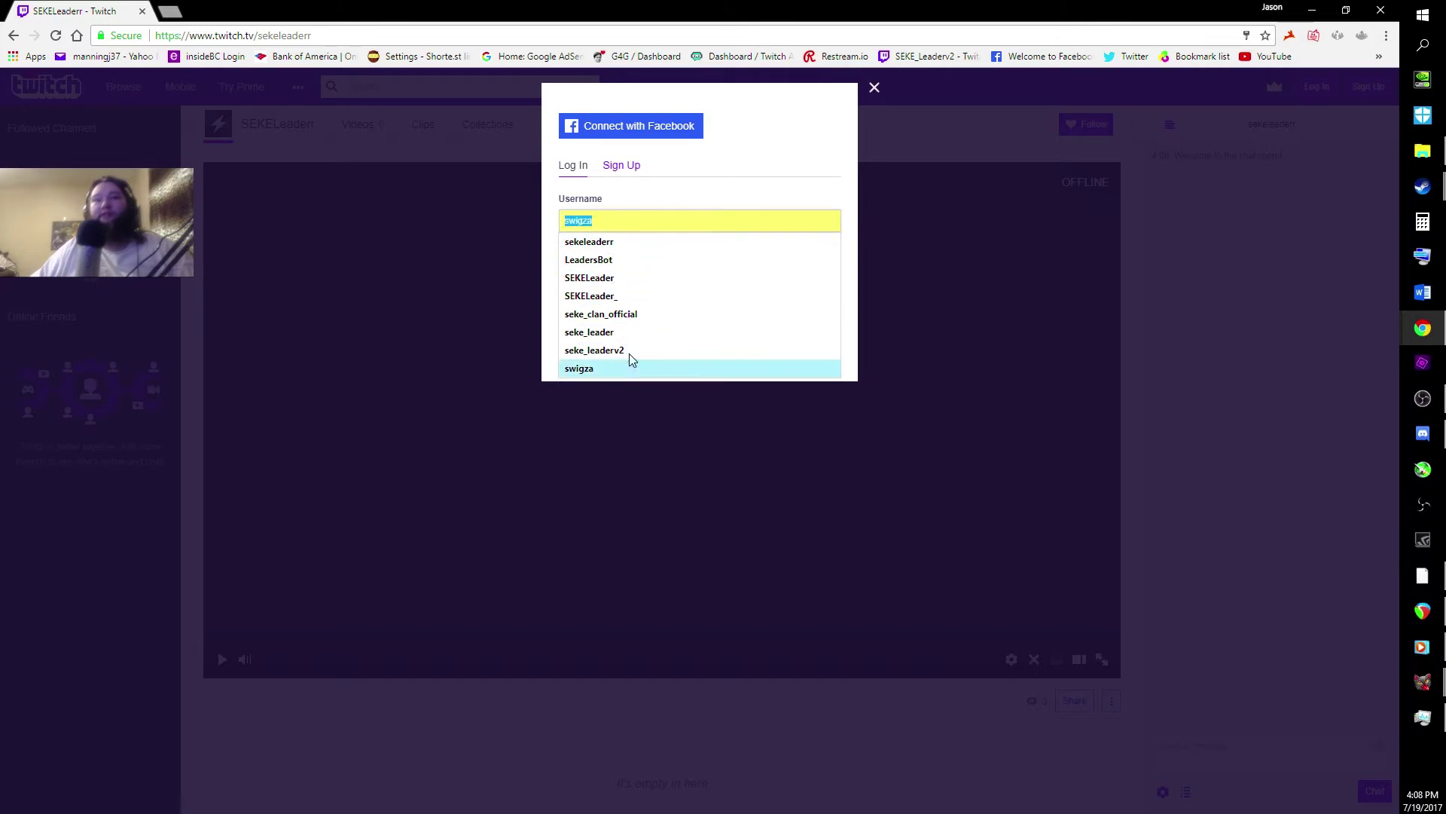
click(592, 370)
click(699, 337)
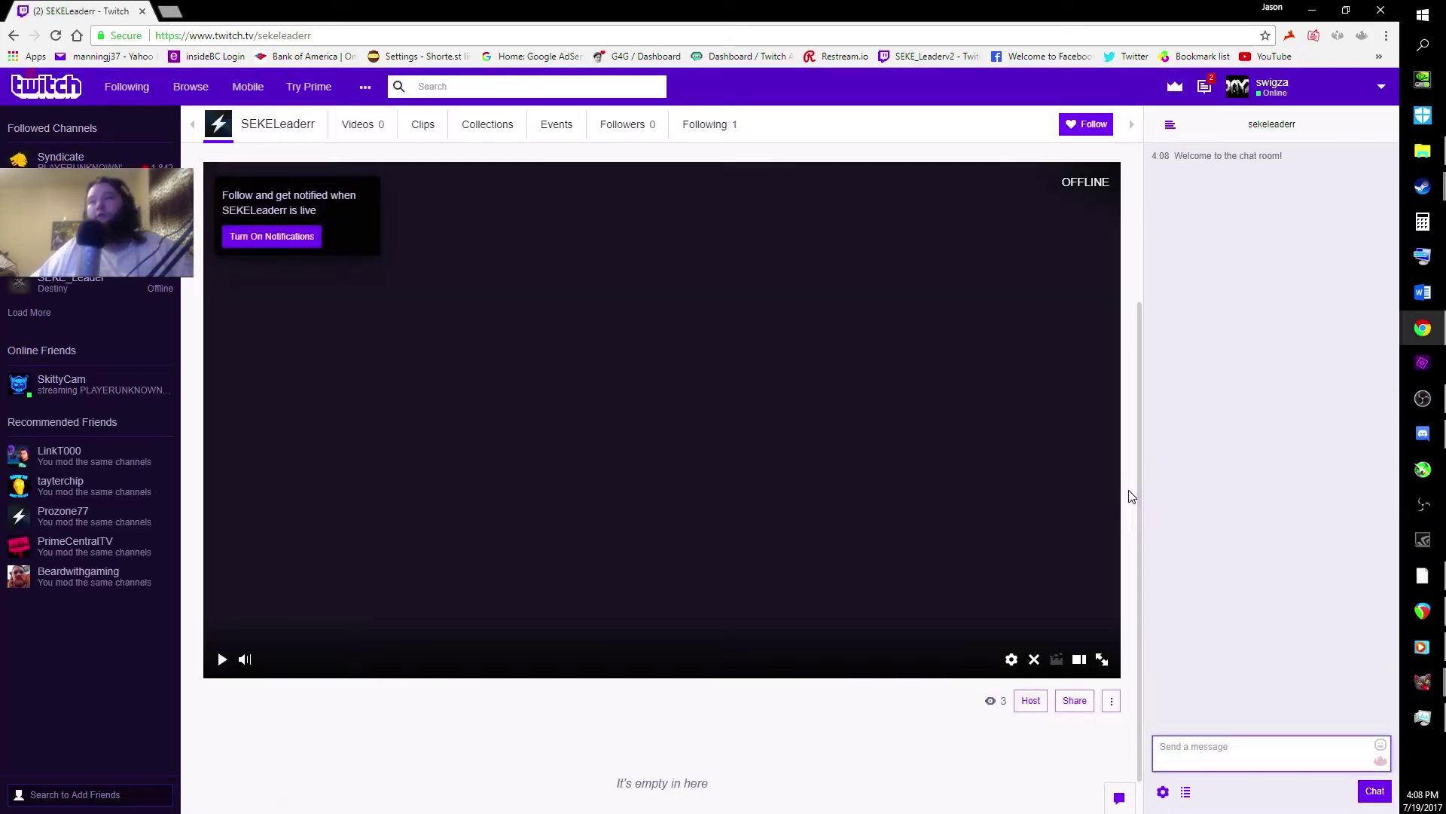
Generate a Twitch Bot OAuth token from AnkhBot's Connections window, authorizing AnkhBot R2 SSL for swigza, and return to the Twitch channel page.
click(1423, 693)
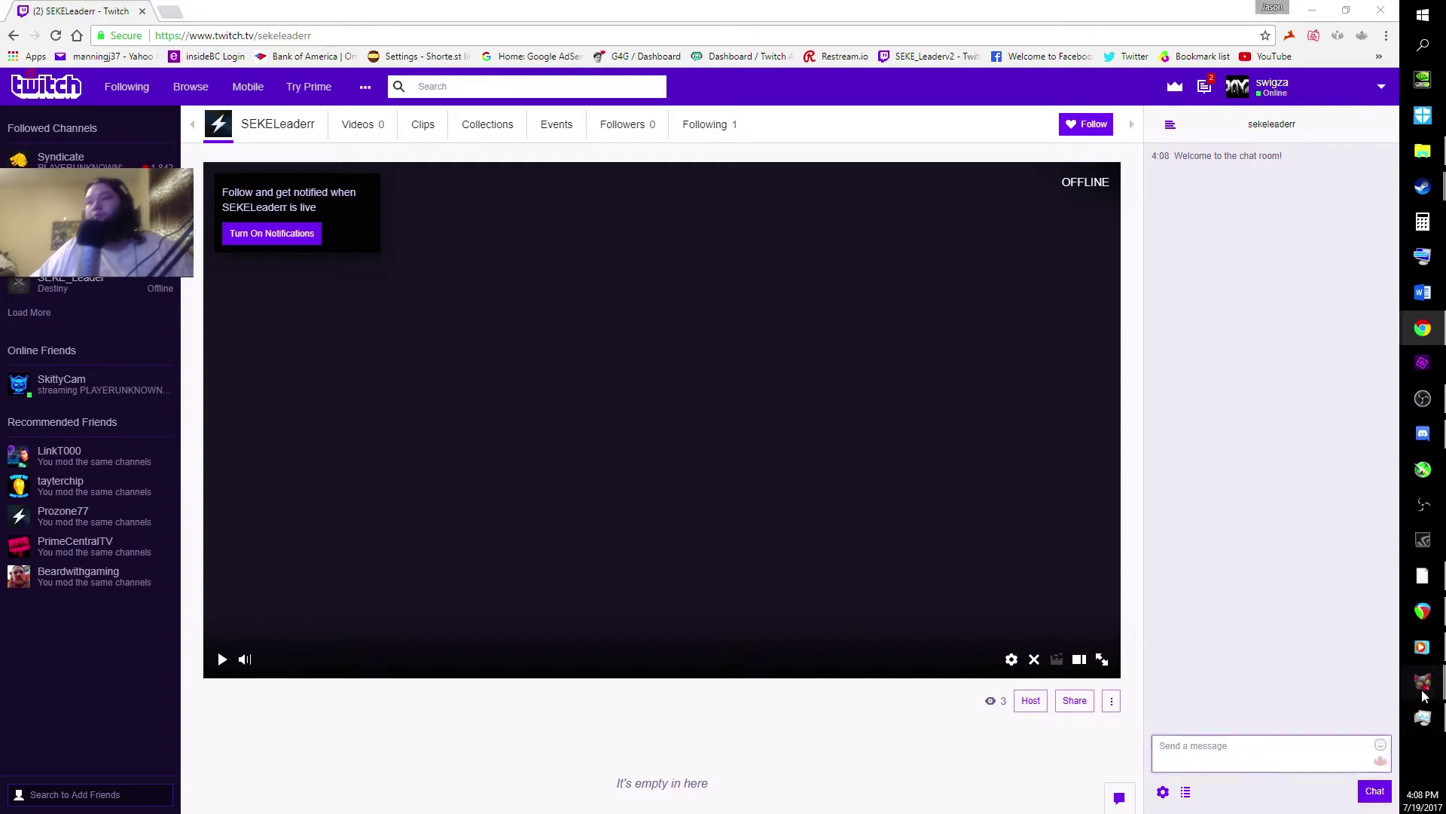
click(1318, 718)
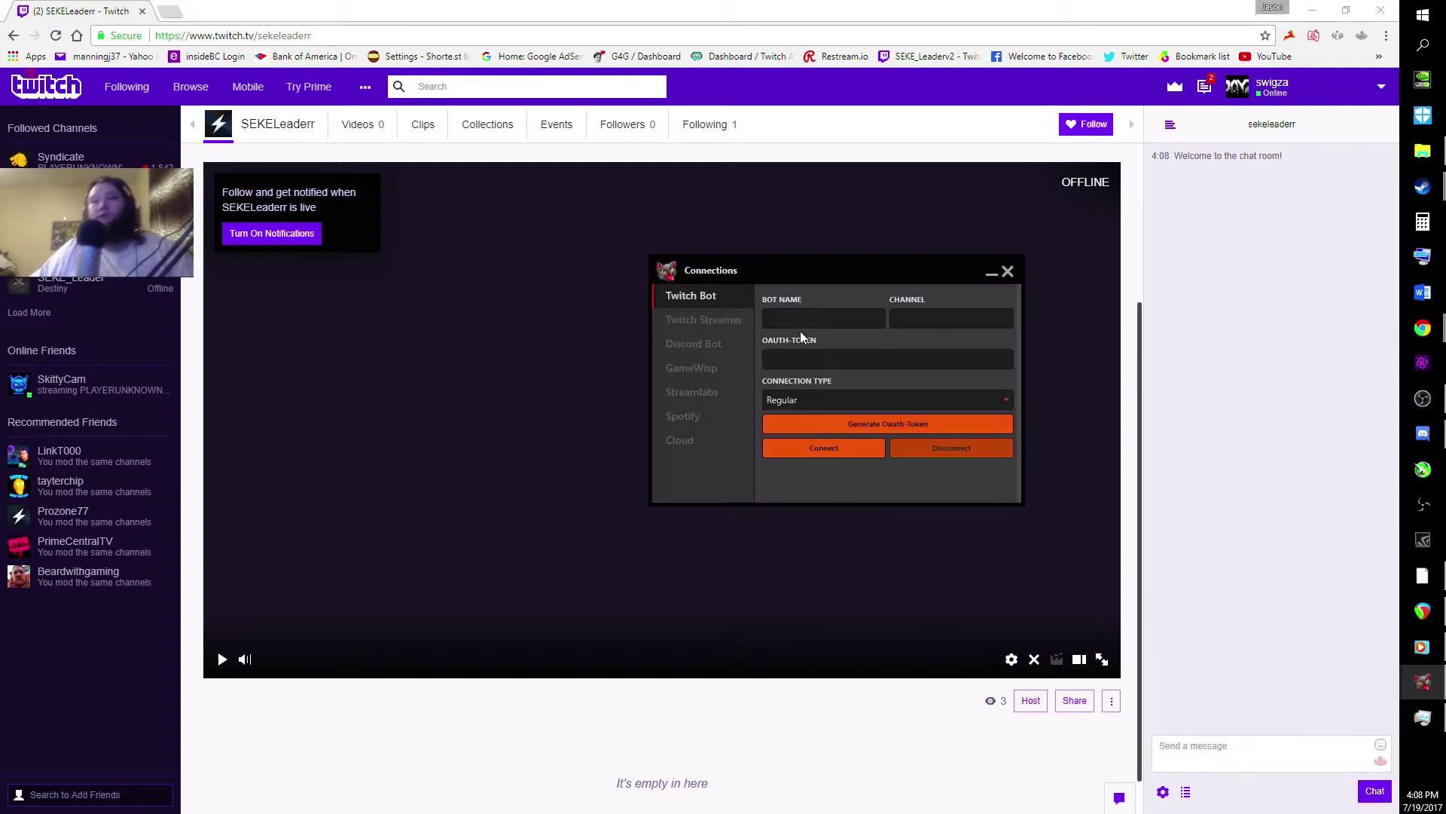
click(833, 425)
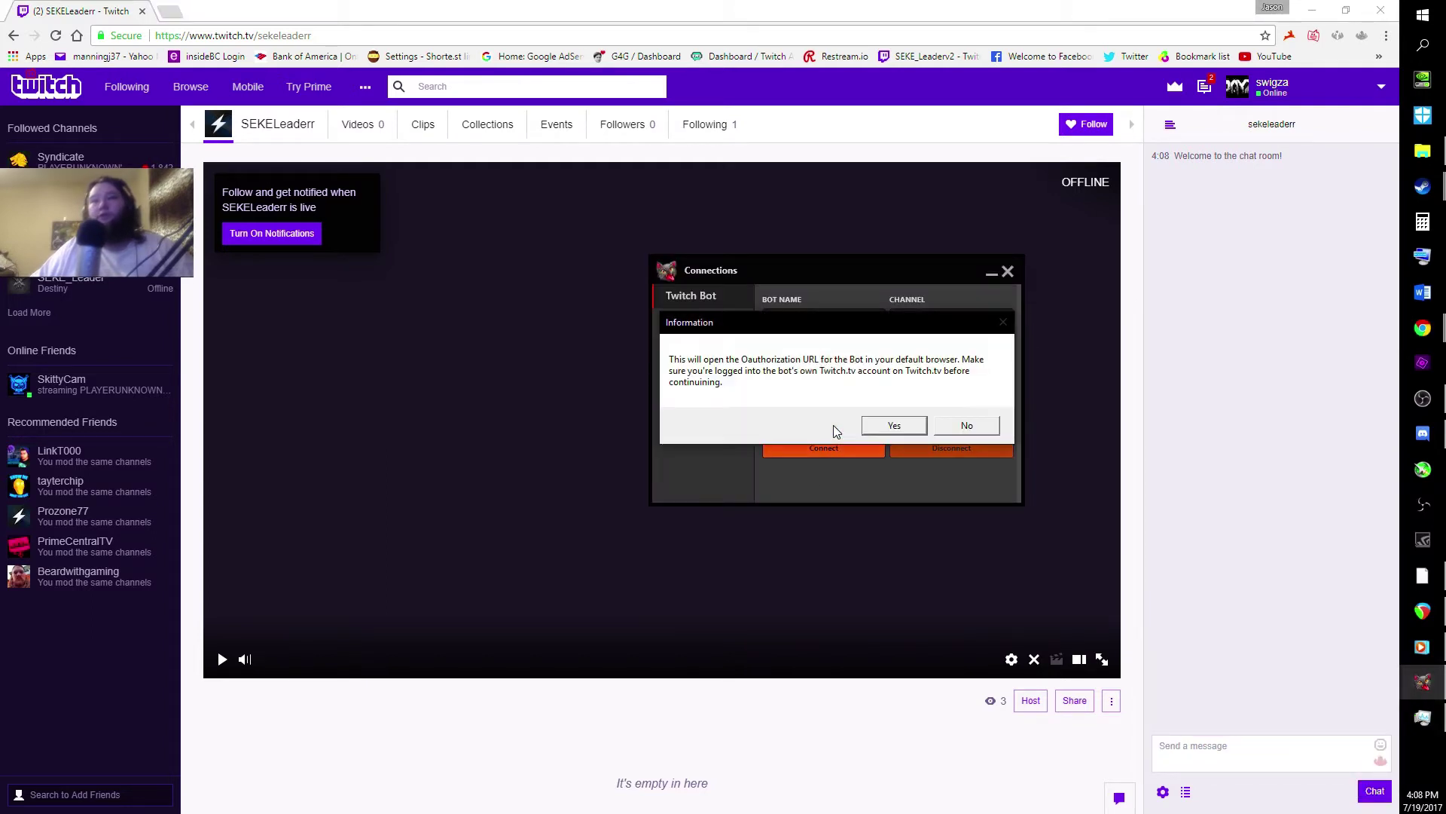
click(880, 424)
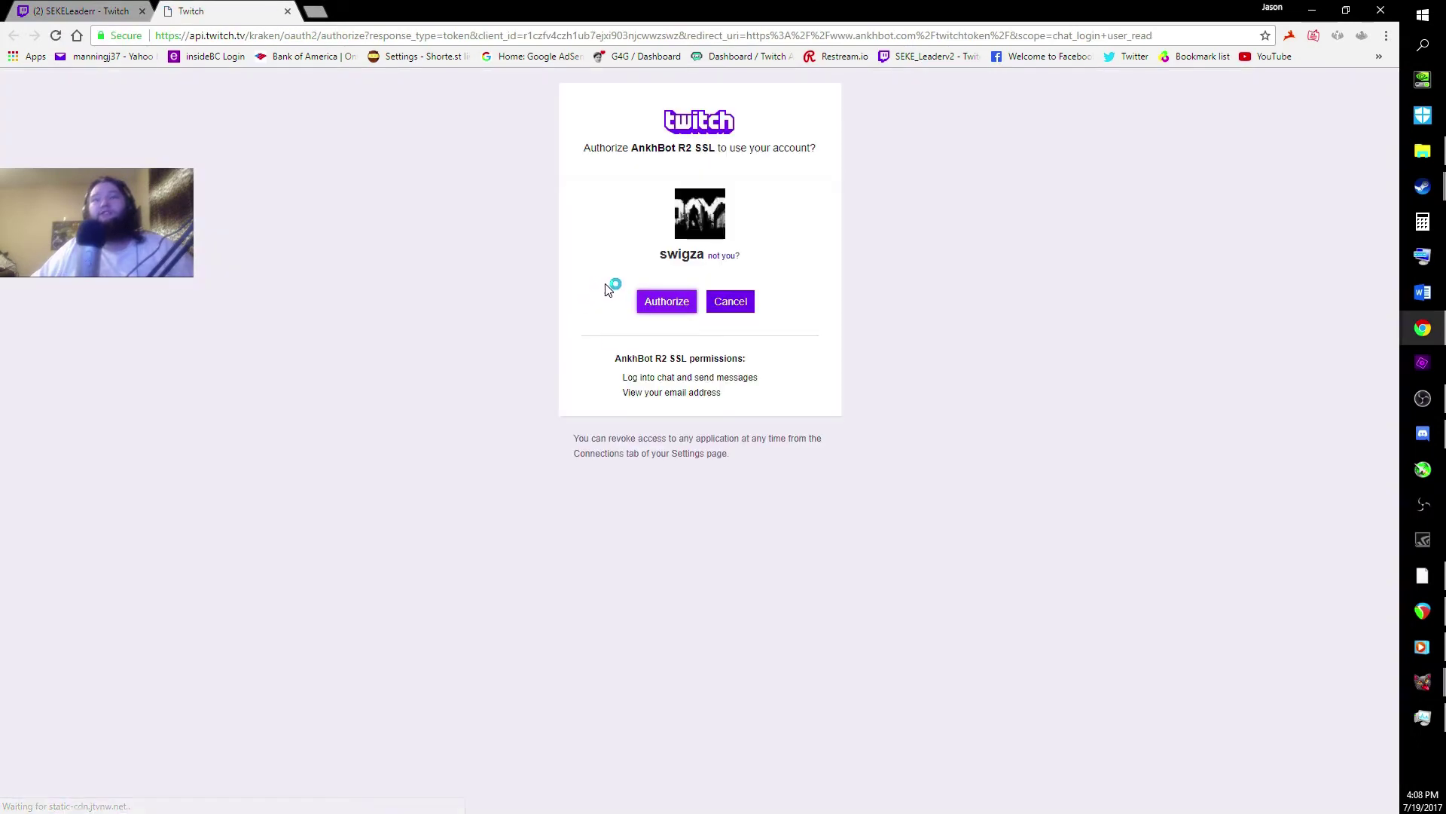
click(663, 309)
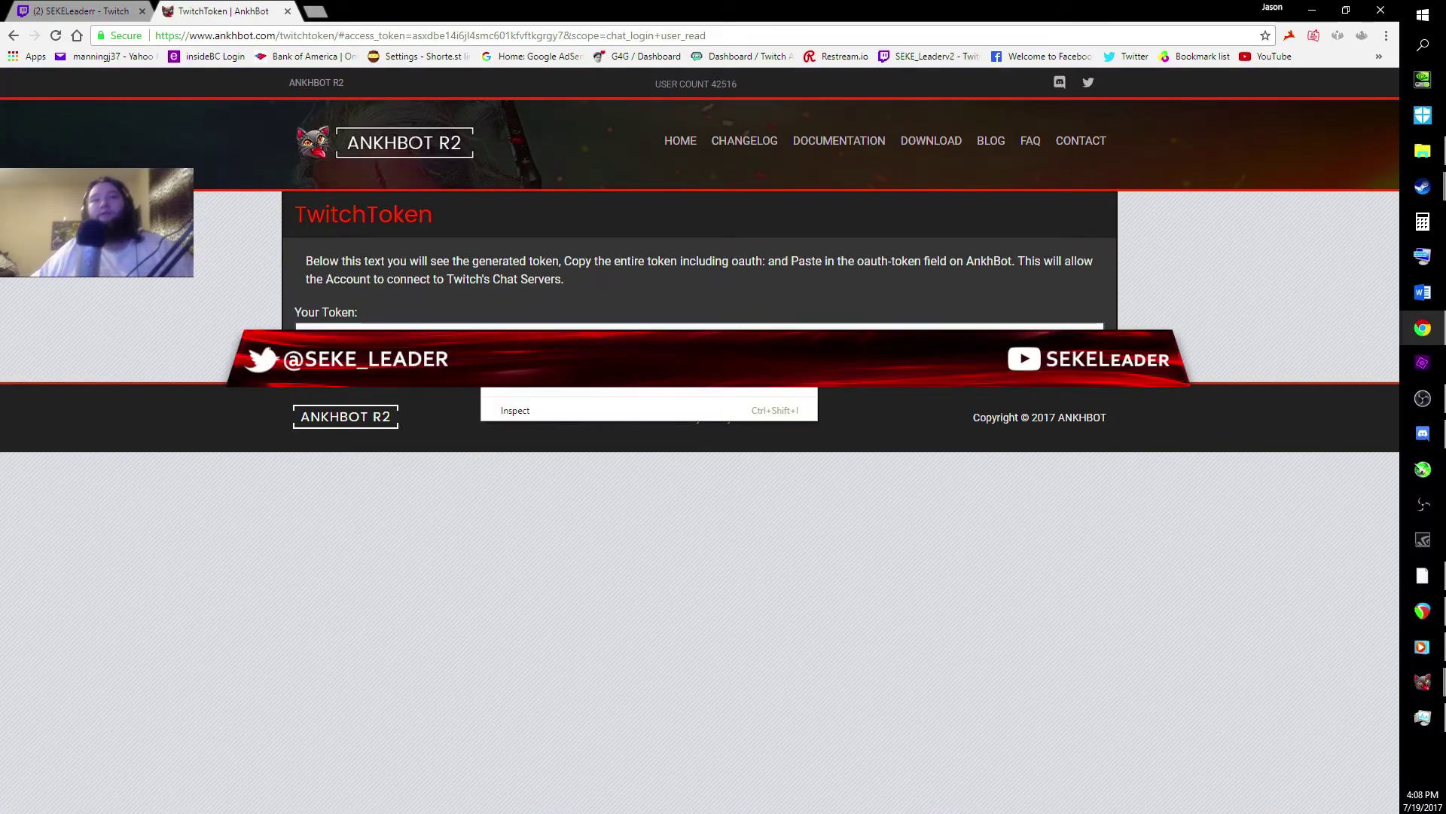
click(100, 12)
Paste the OAuth token into AnkhBot's Twitch Bot connection, set bot name swigza and channel sekeleaderr, and connect the bot.
mouse_move(1422, 682)
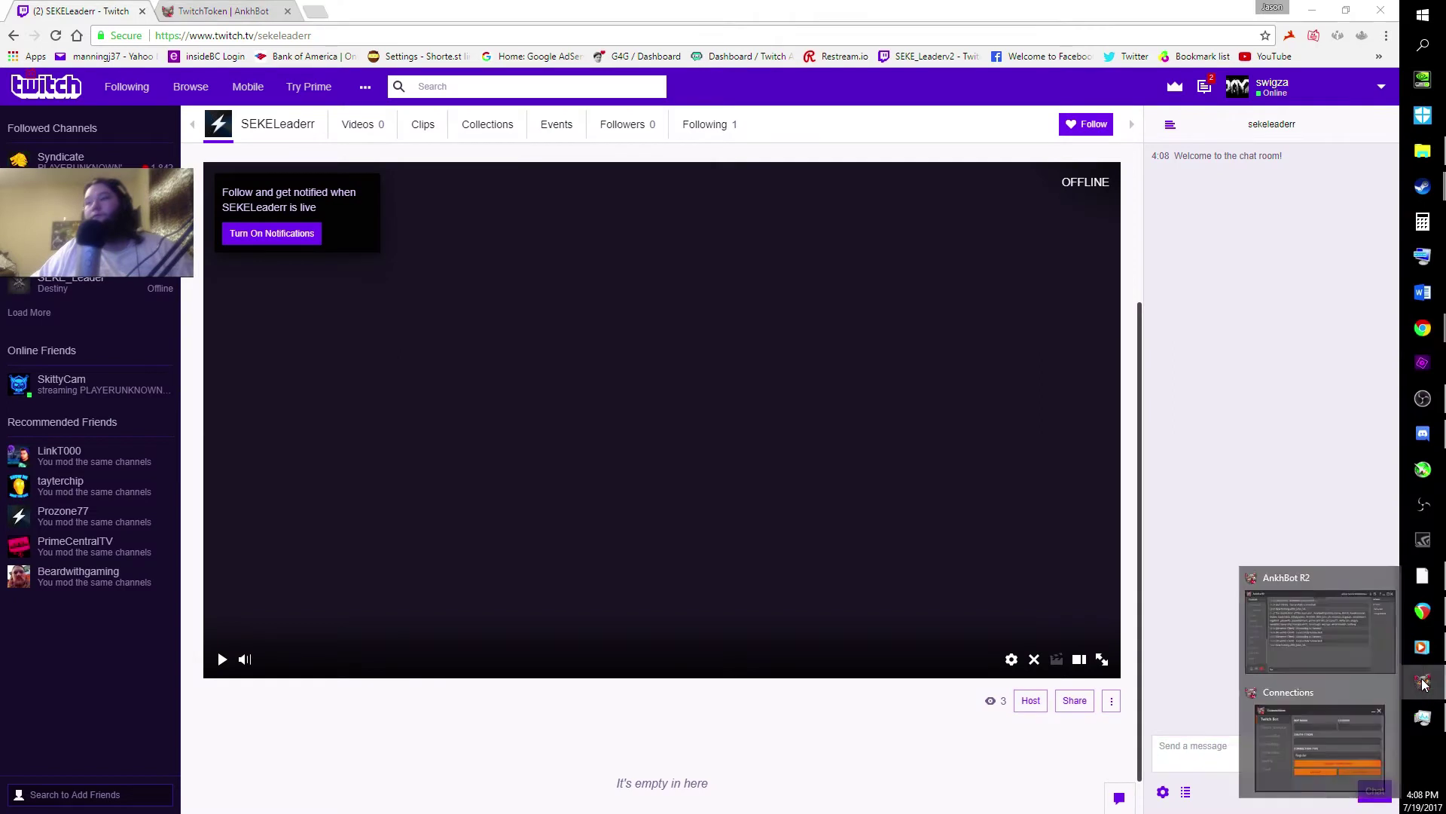
click(1338, 701)
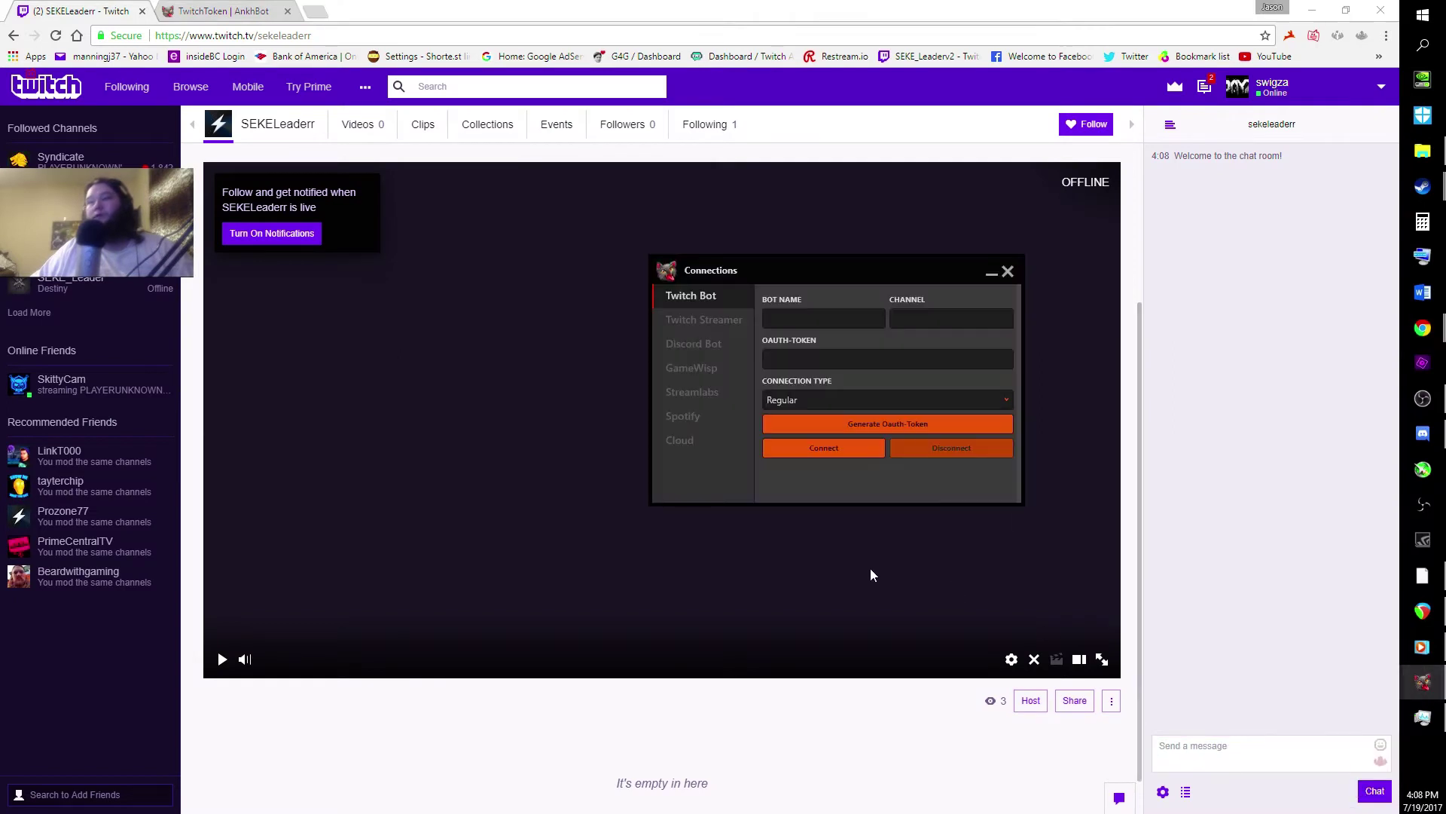
click(793, 362)
right_click(793, 360)
click(811, 389)
text(swigza)
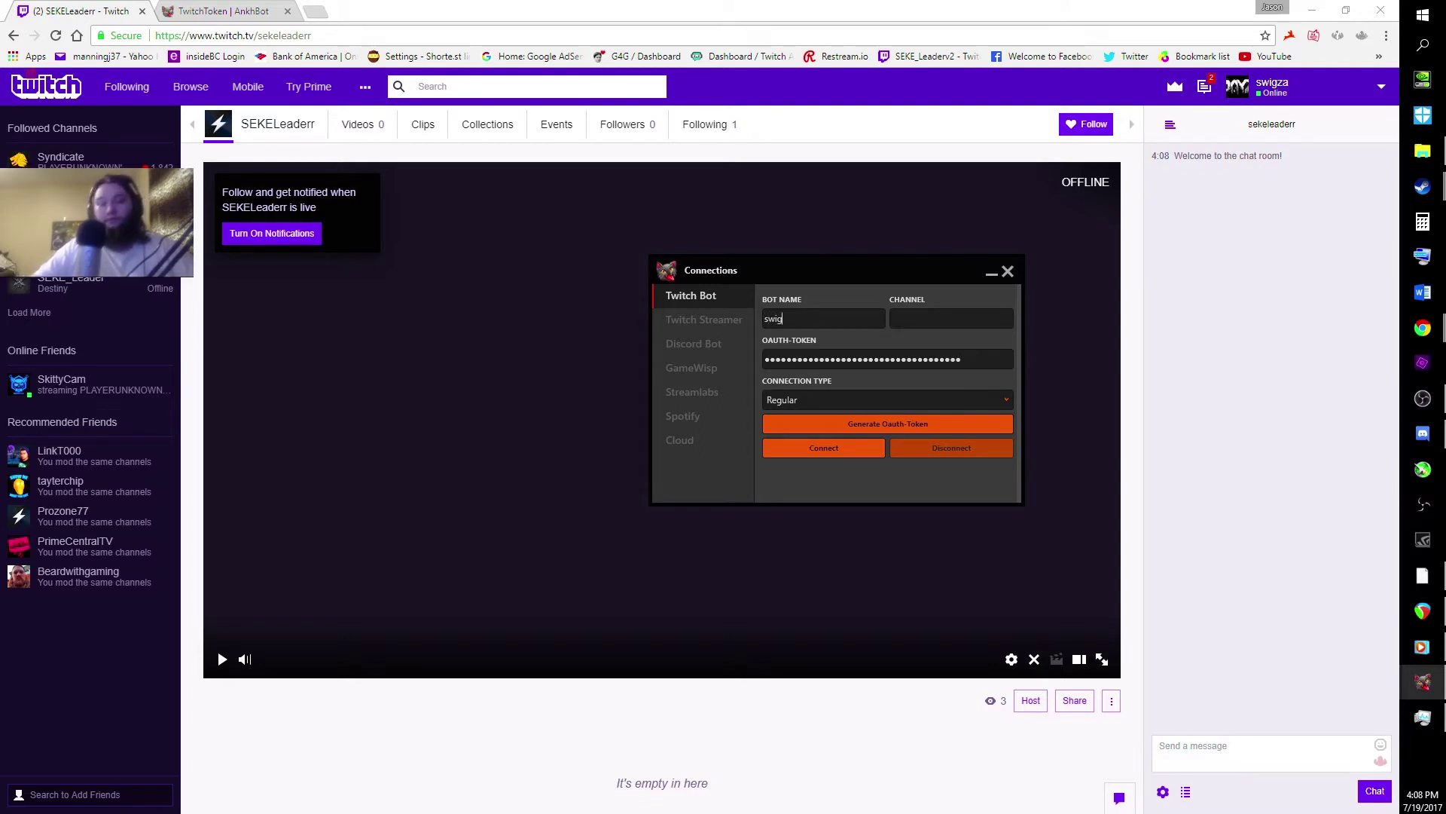
click(951, 318)
text(sekeleaderr)
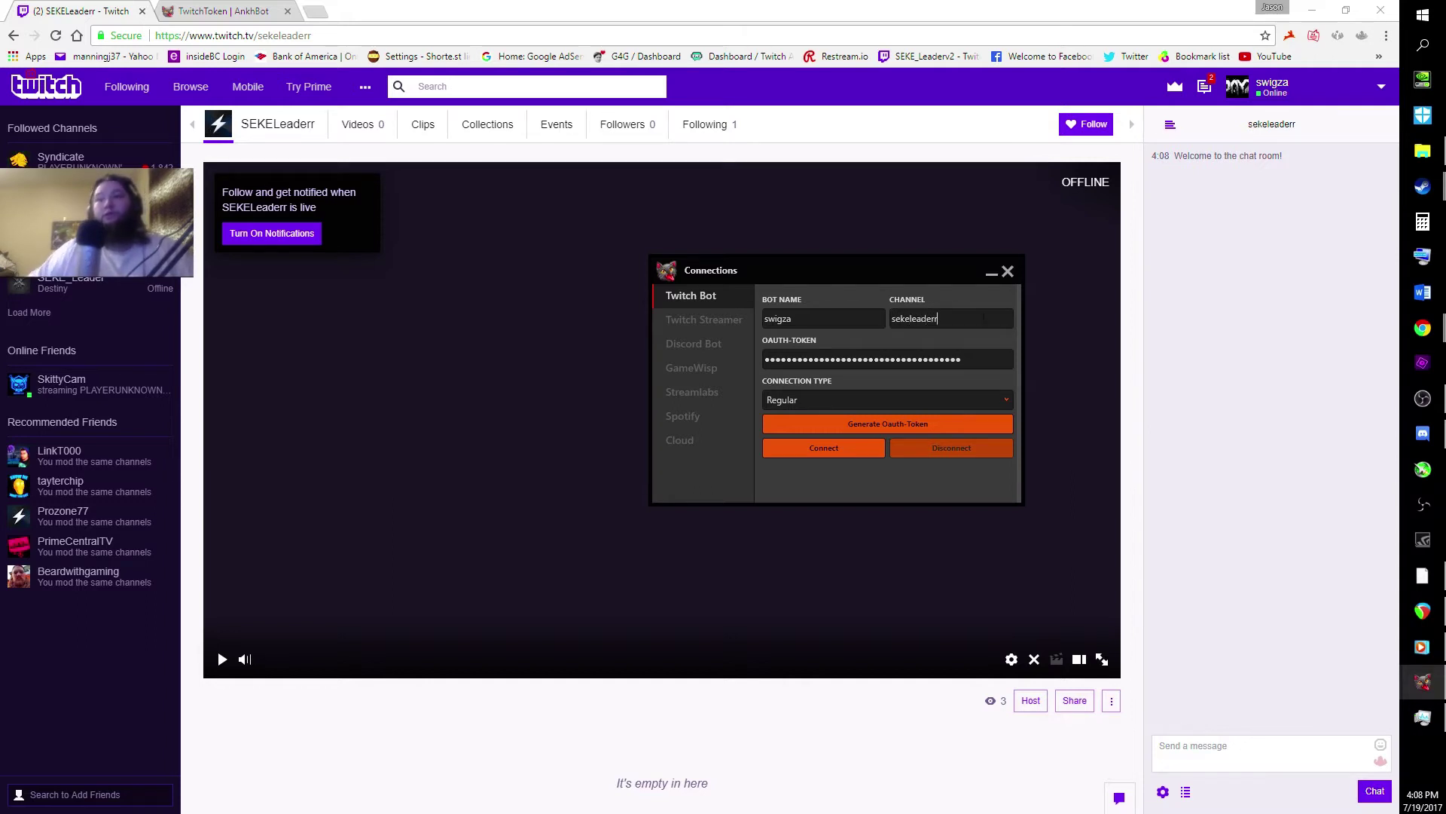
click(831, 450)
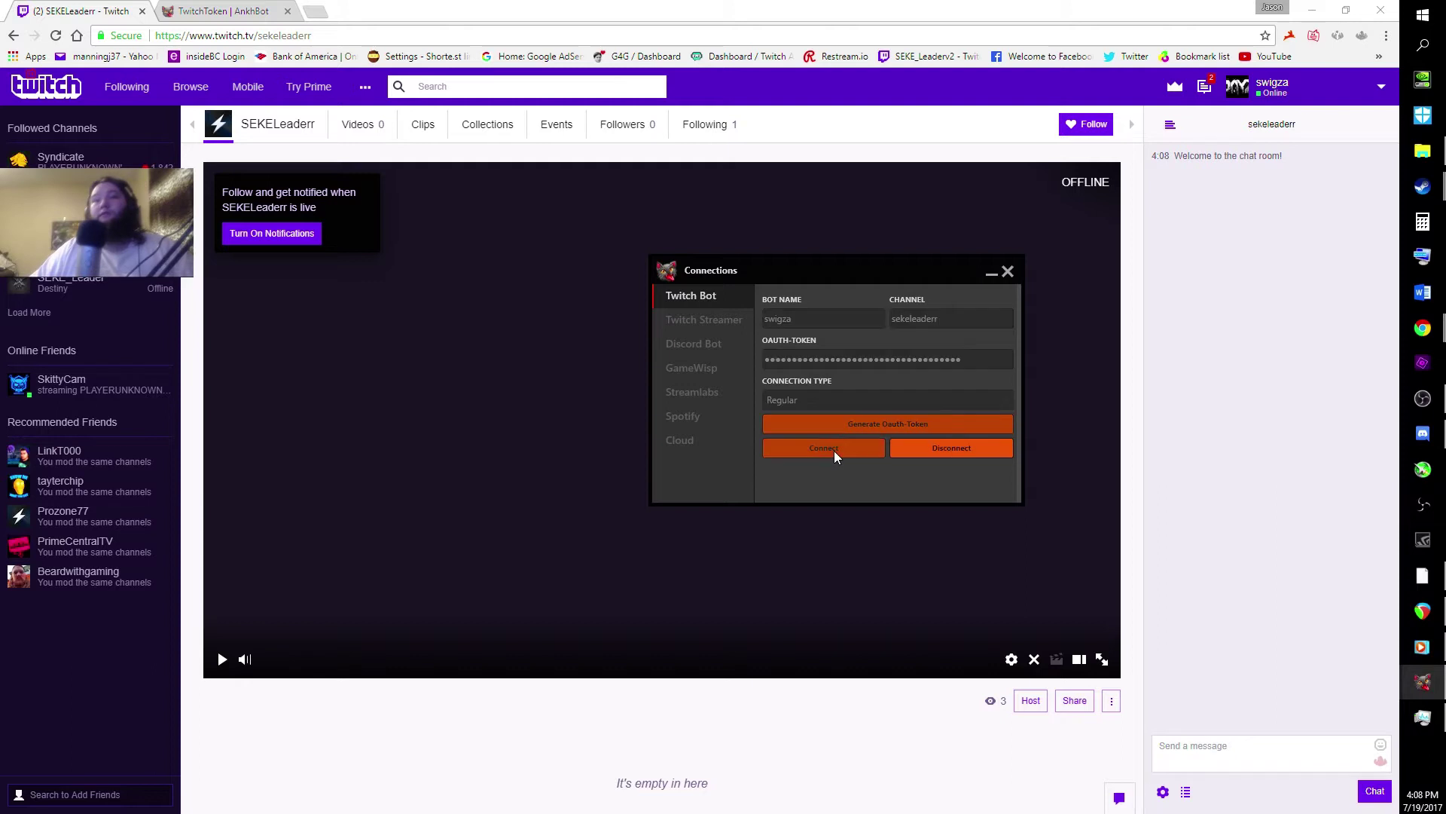
Check the console log for the bot connection and return to the Connections window.
mouse_move(1422, 682)
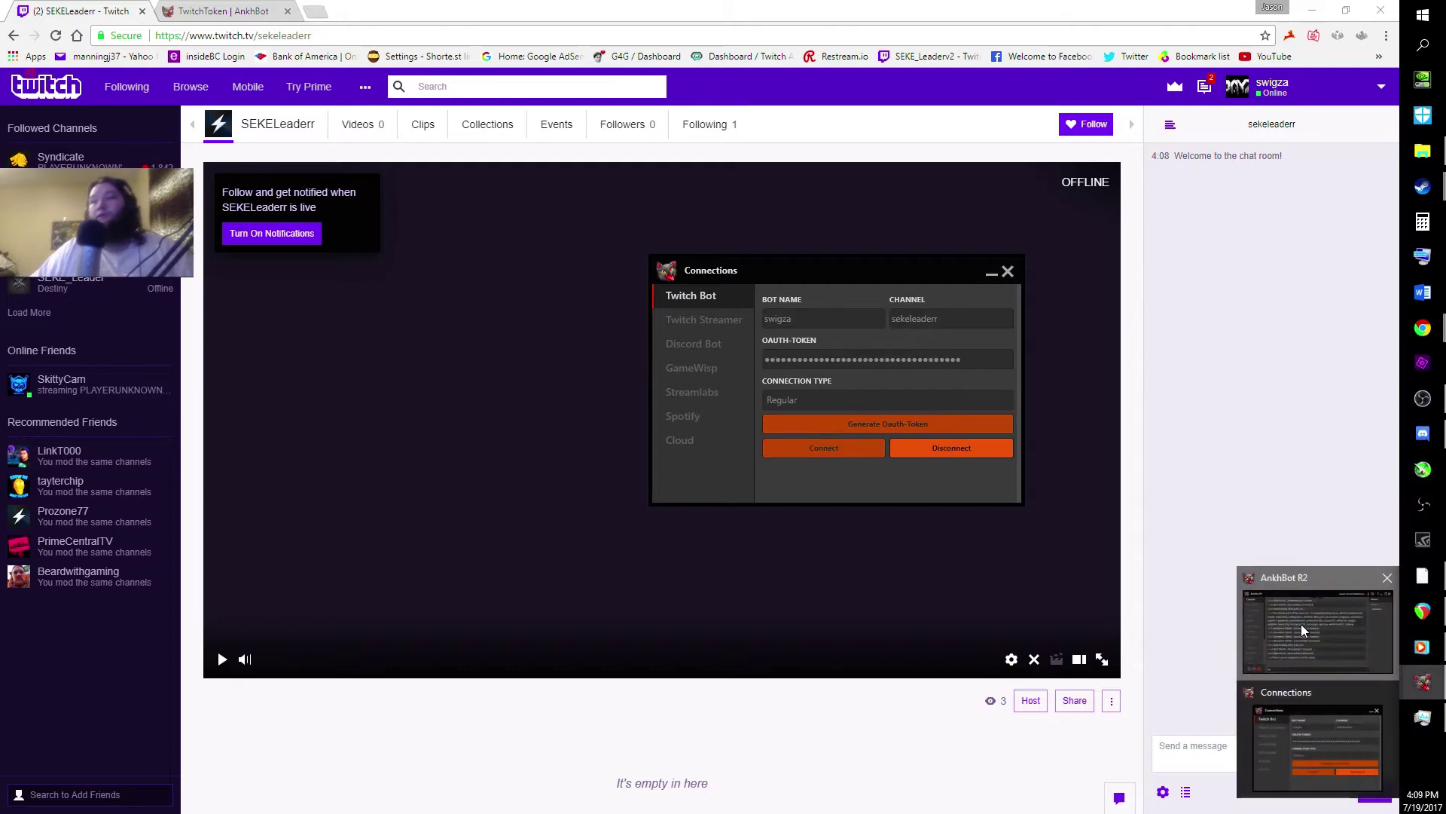
click(1300, 623)
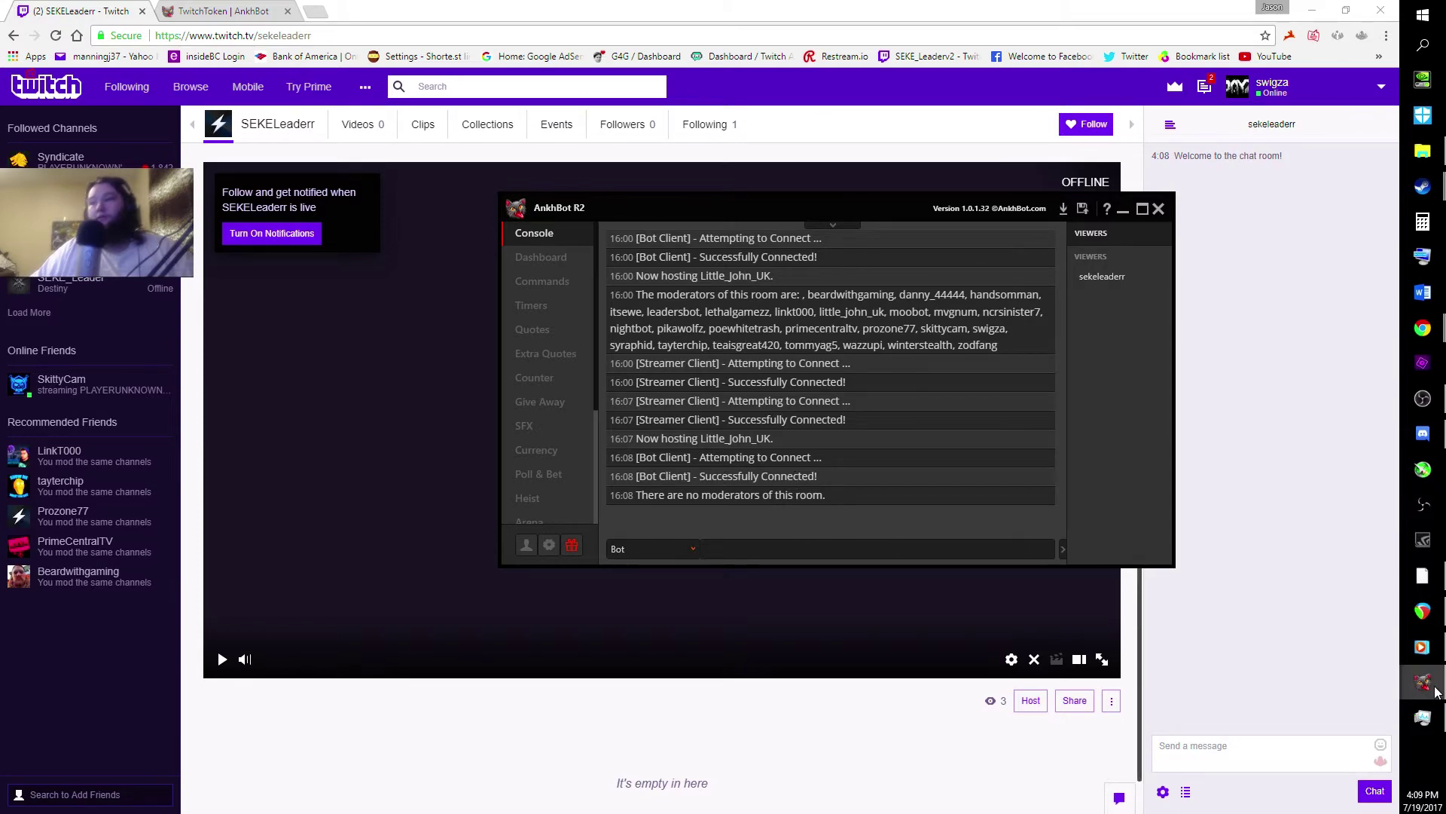
mouse_move(1436, 691)
click(1327, 731)
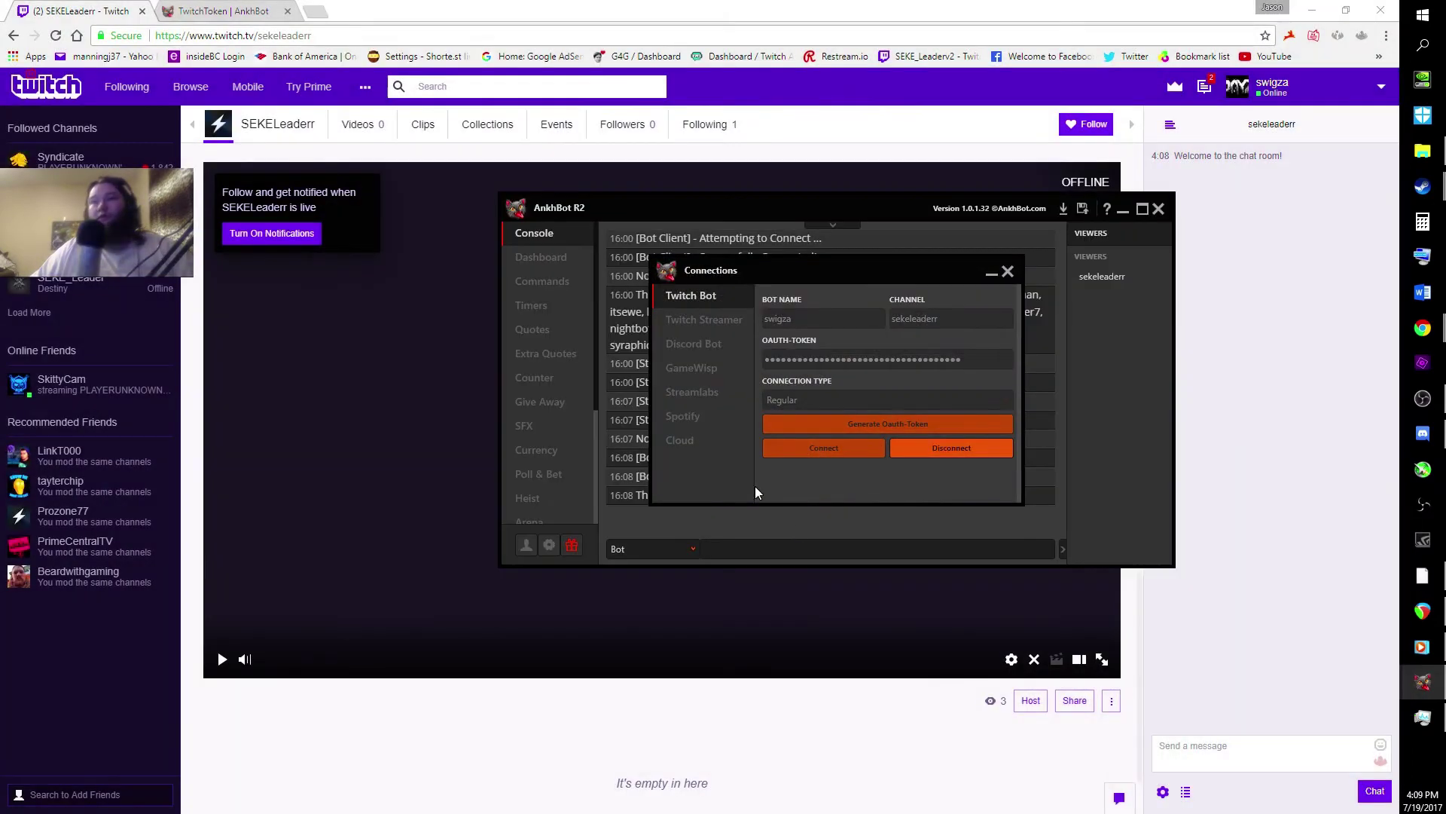
Look through the Discord Bot, Streamlabs and GameWisp connection settings.
click(683, 348)
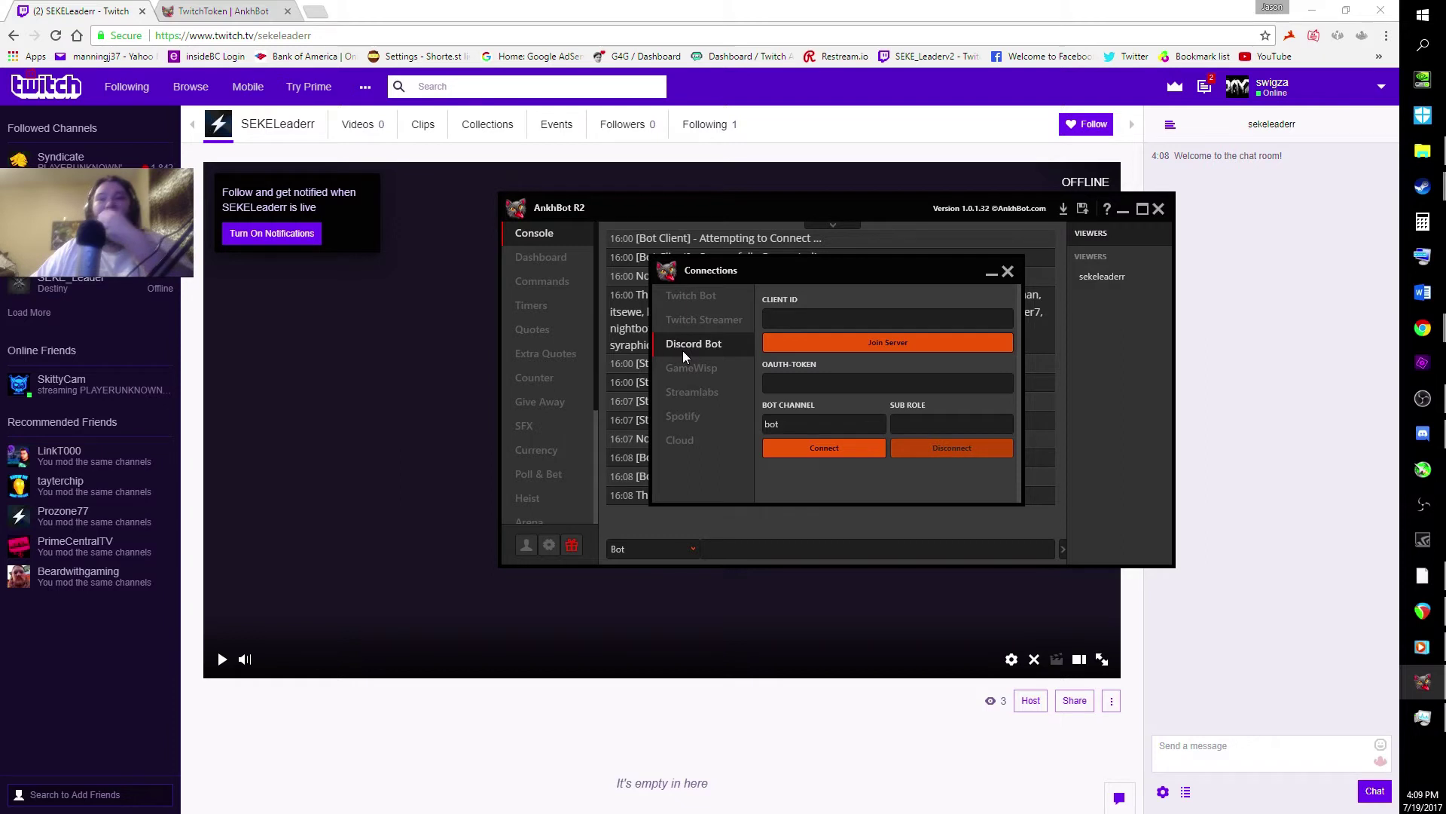
click(694, 368)
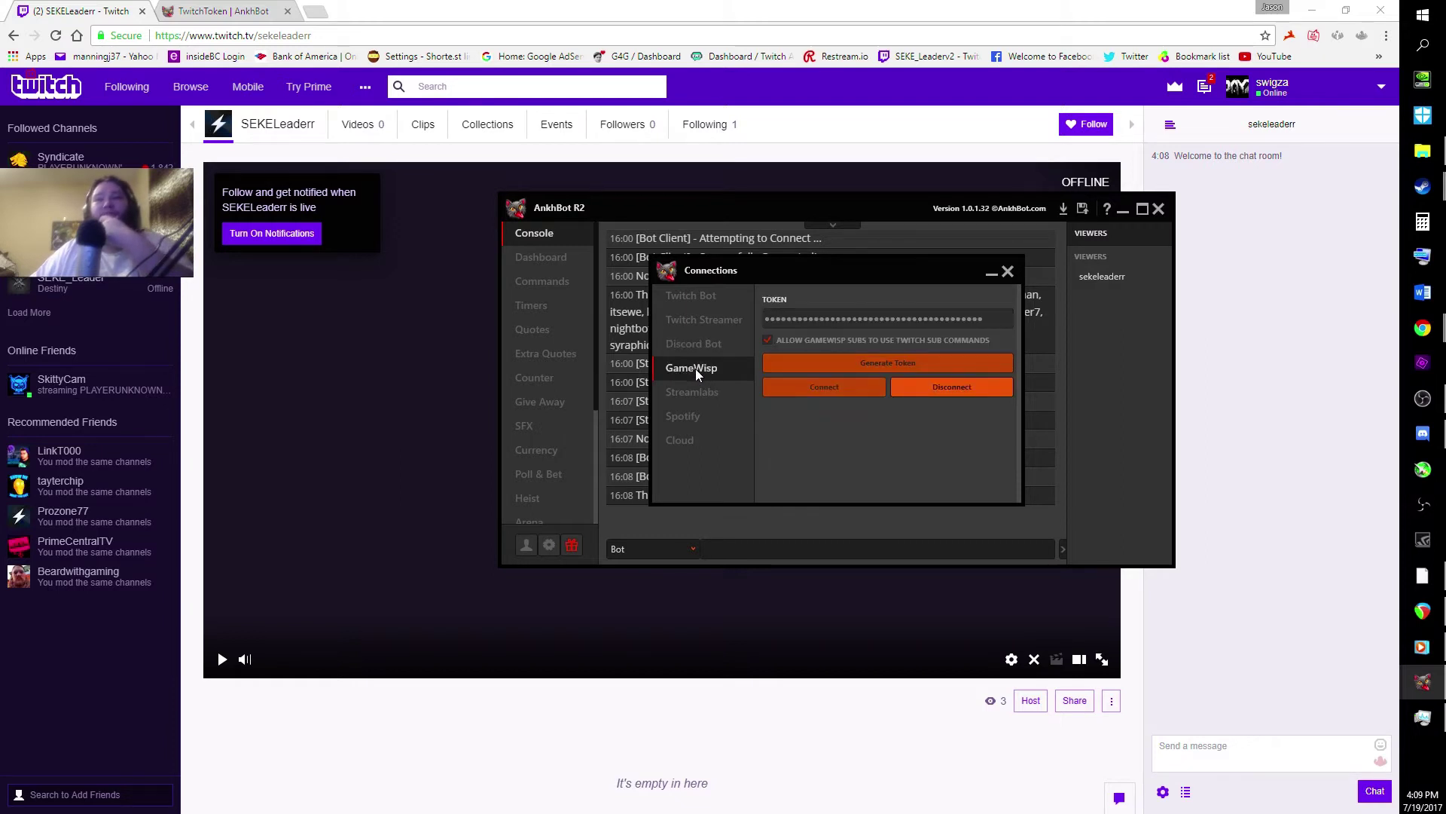
click(698, 391)
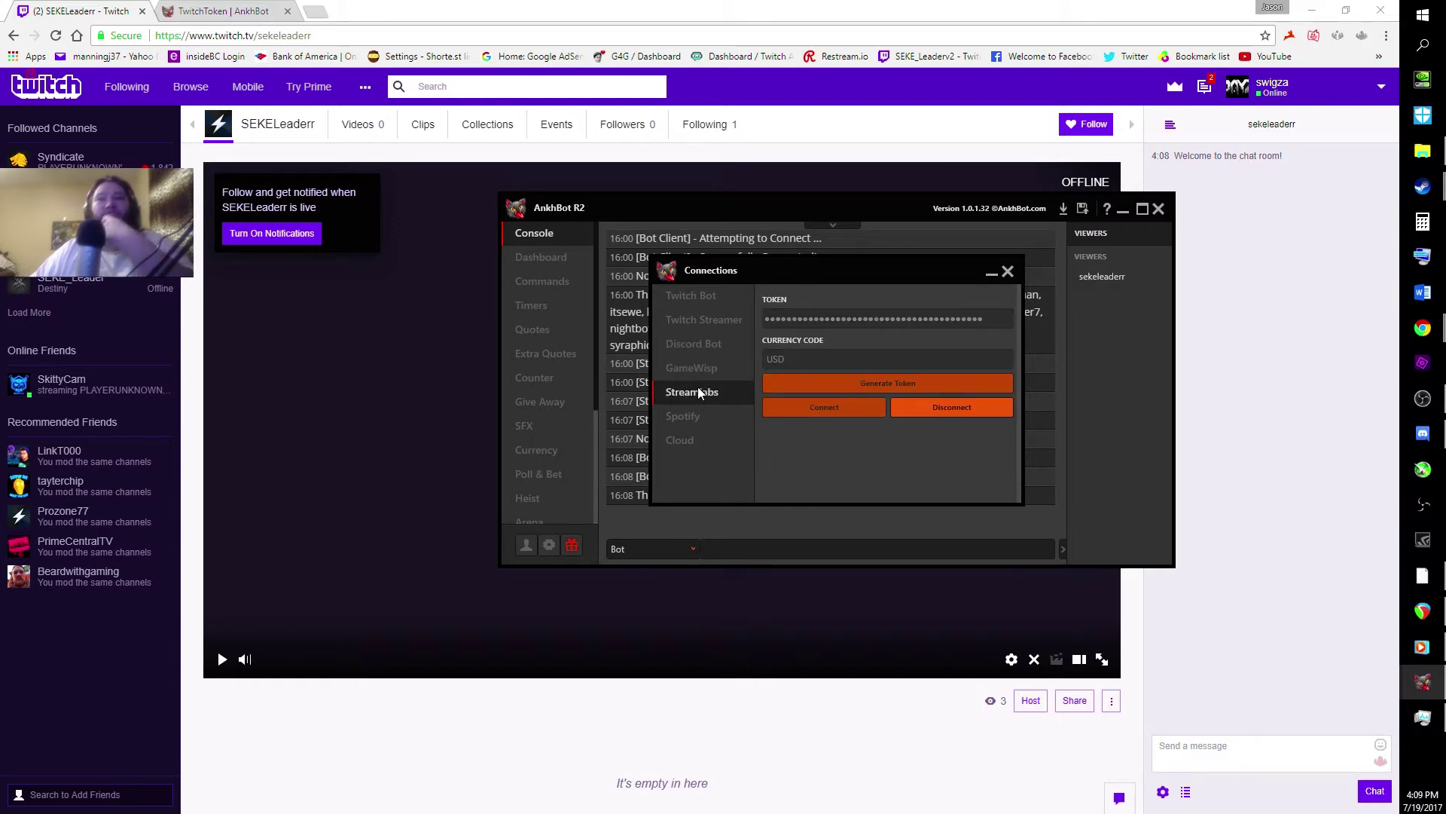
click(686, 366)
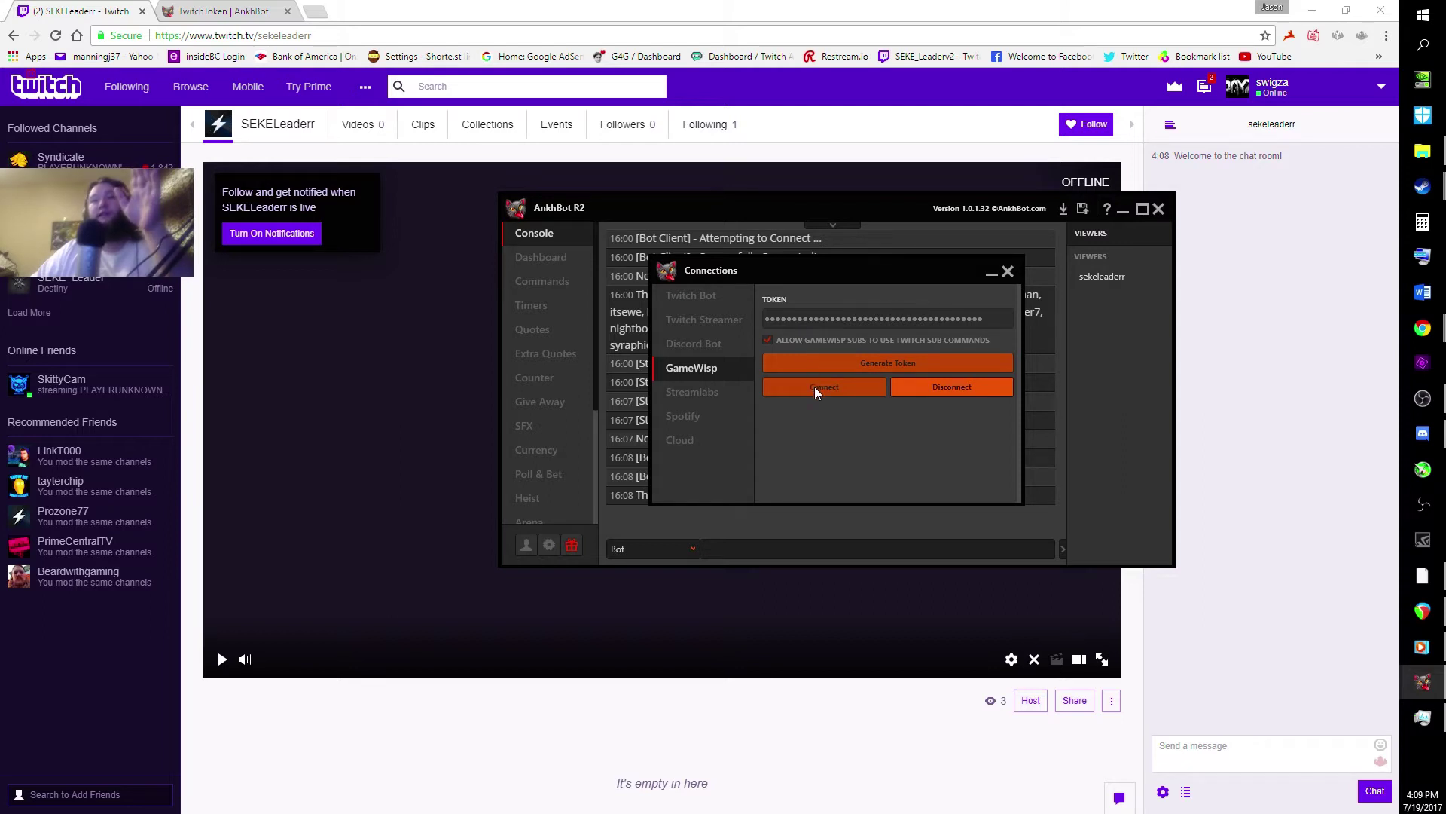
Look through the Streamlabs, Spotify and Cloud connection settings and close the Connections window.
click(668, 392)
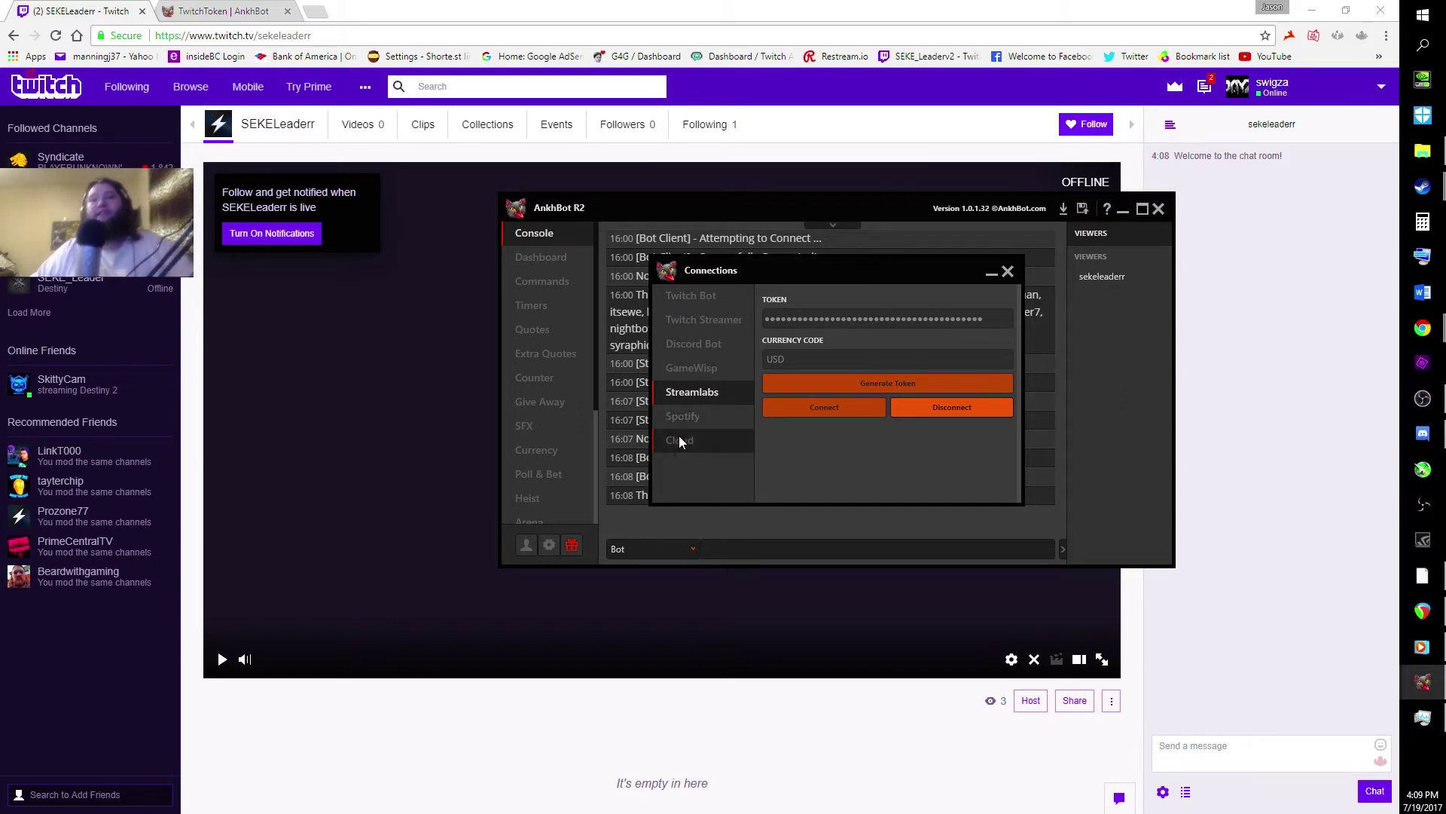
click(684, 422)
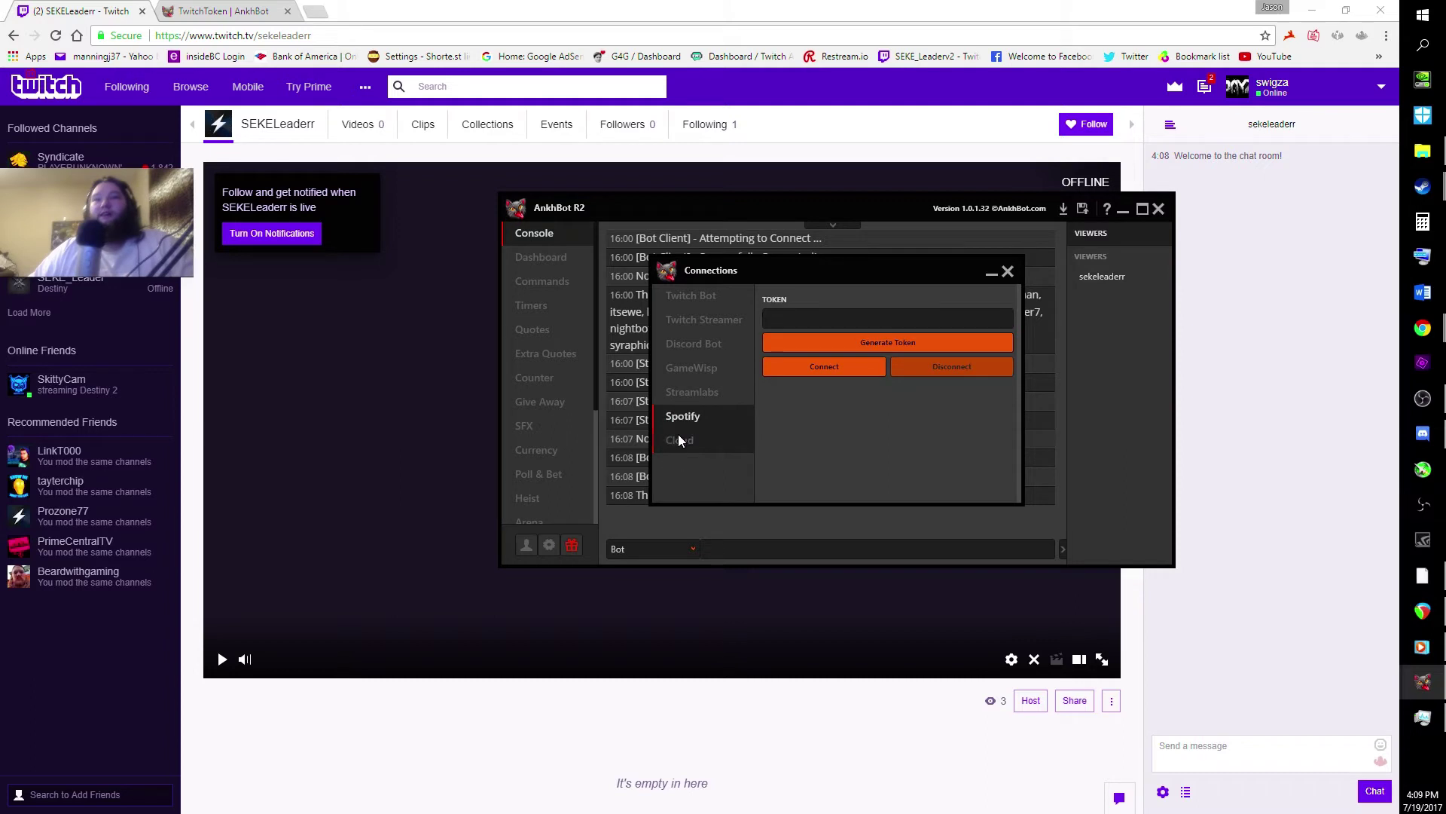
click(678, 437)
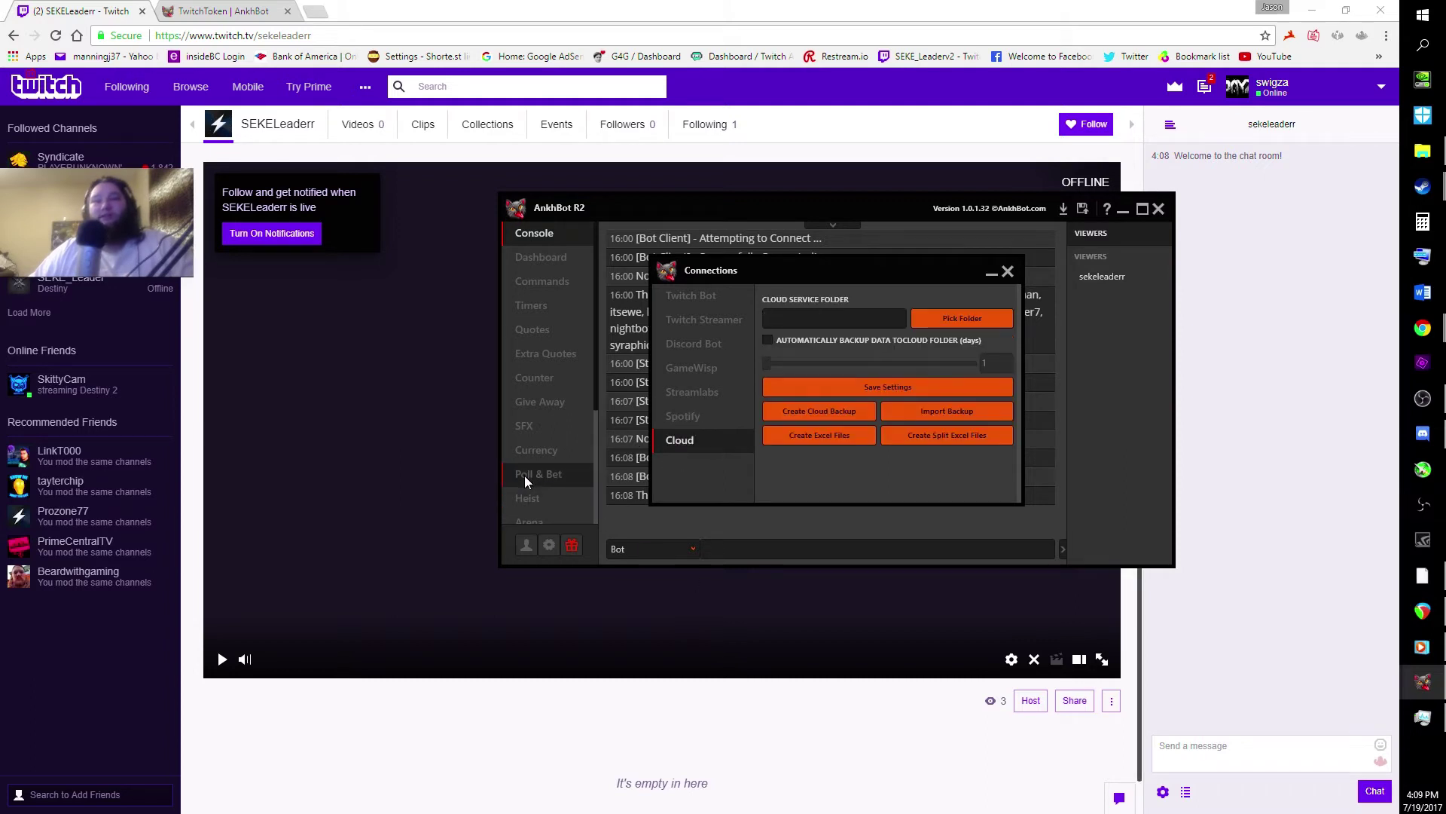
click(768, 339)
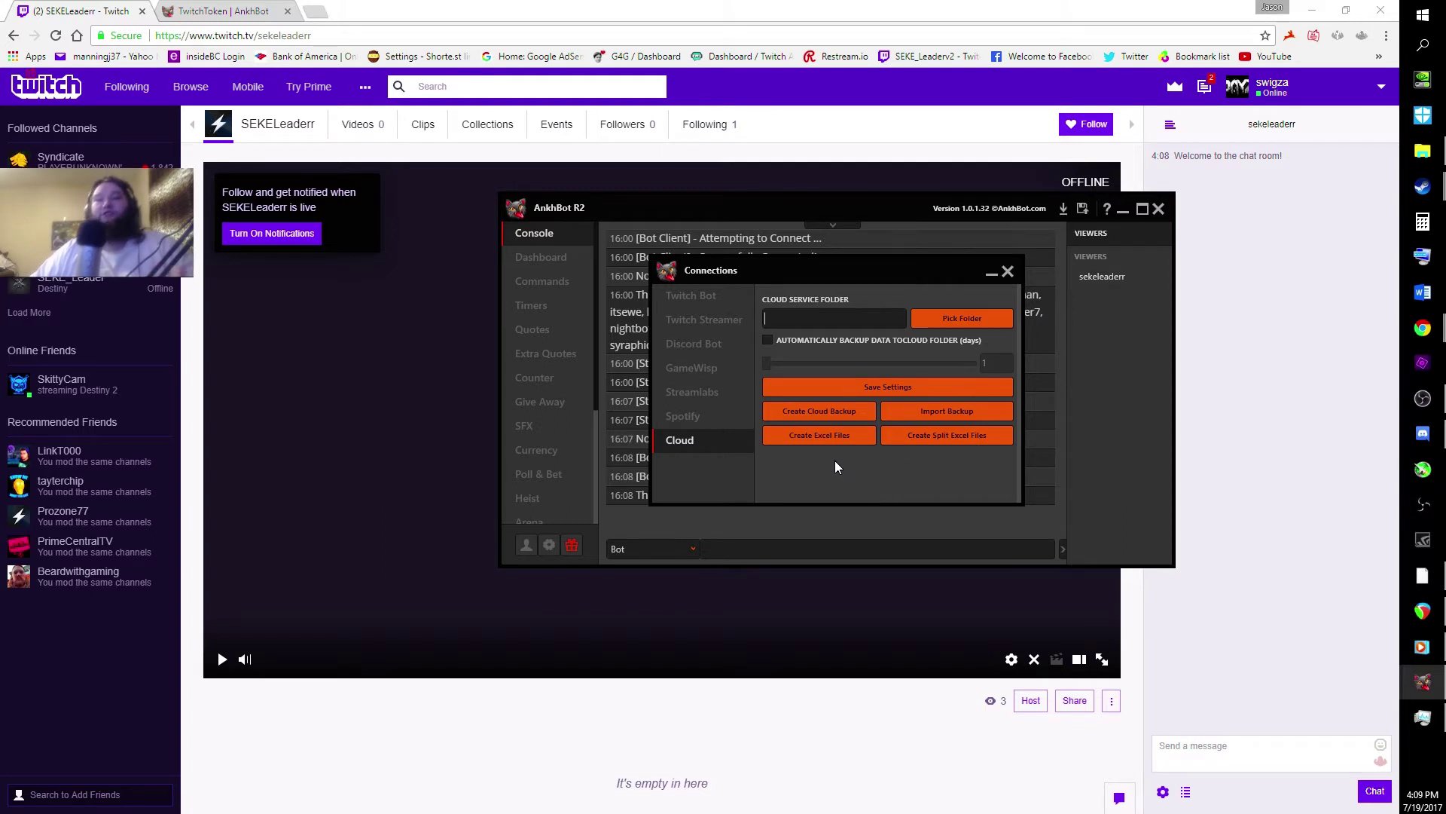
click(698, 425)
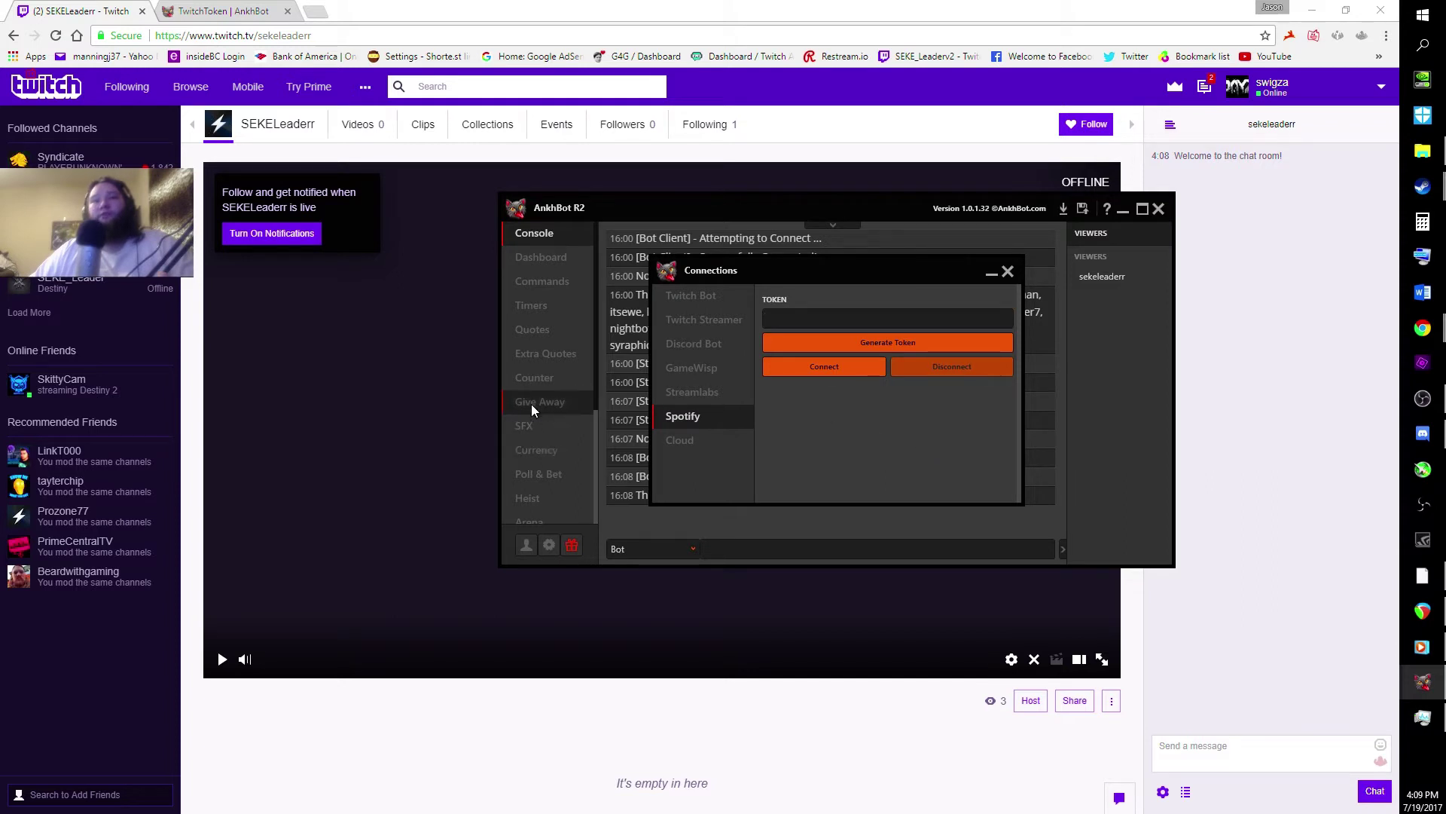
scroll(531, 405, down, 3)
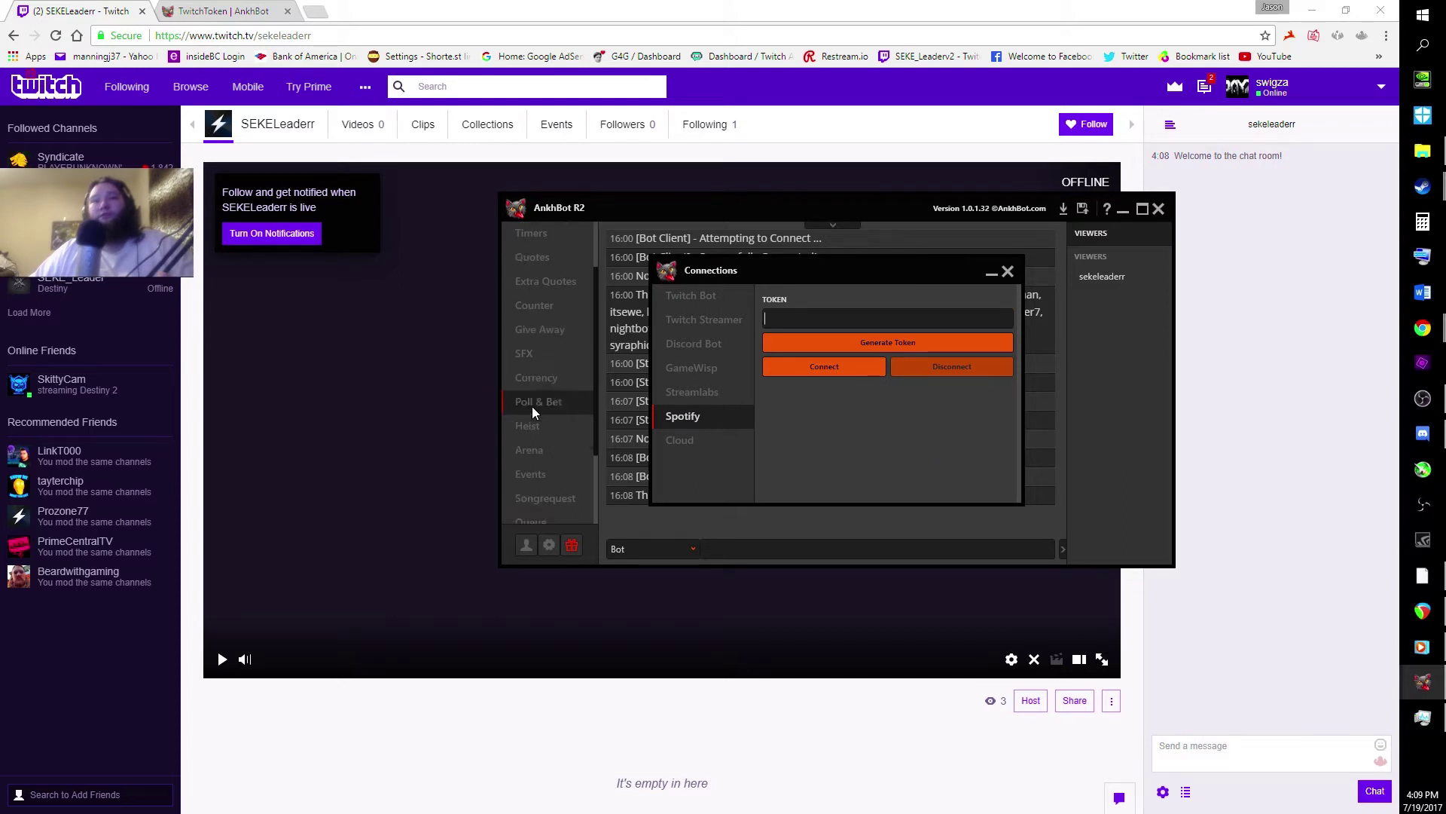
click(1009, 271)
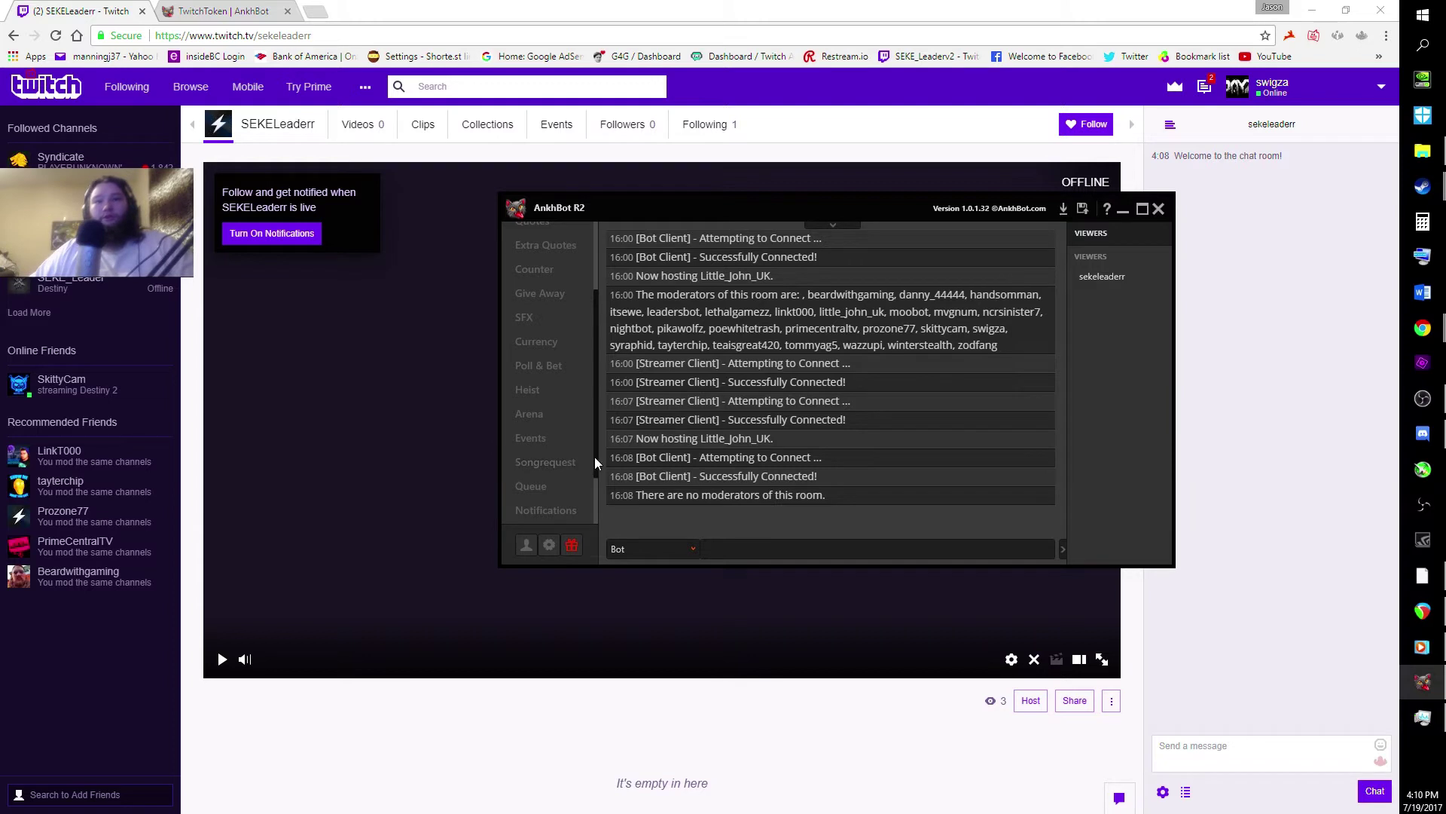
Send the chat message "hi" from the console as the Bot account.
scroll(564, 365, up, 3)
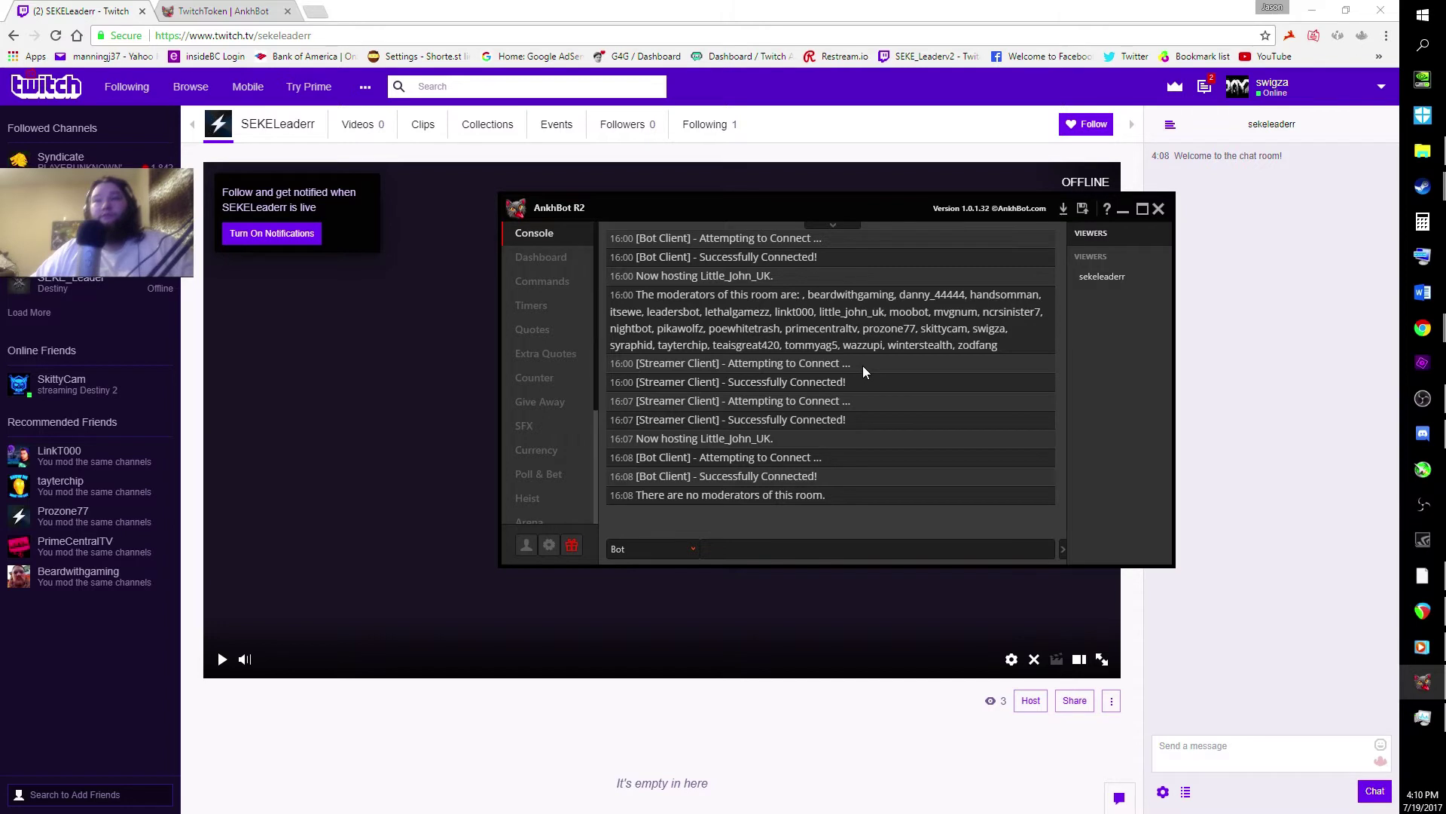
click(750, 548)
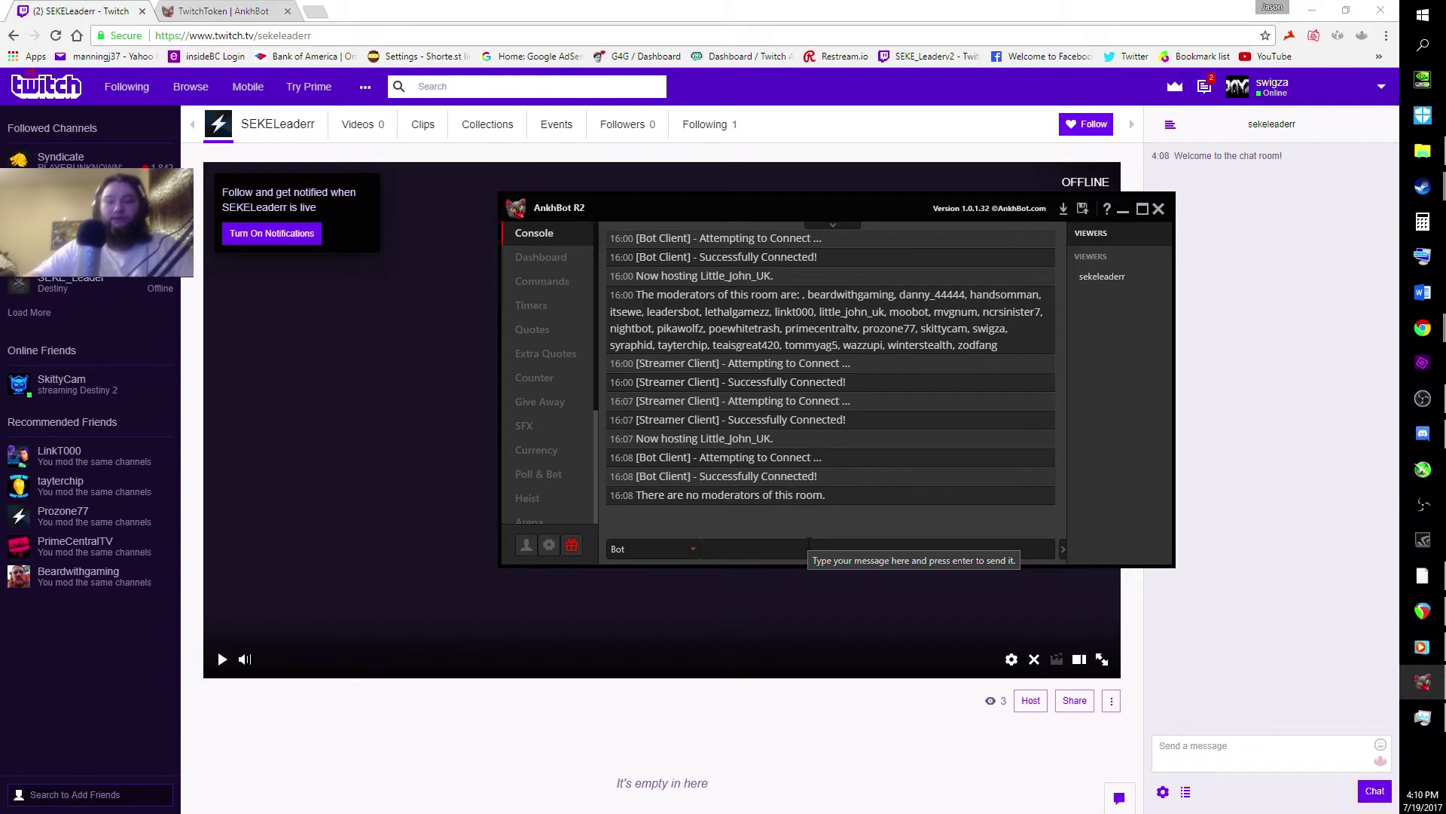
text(hi)
key(Return)
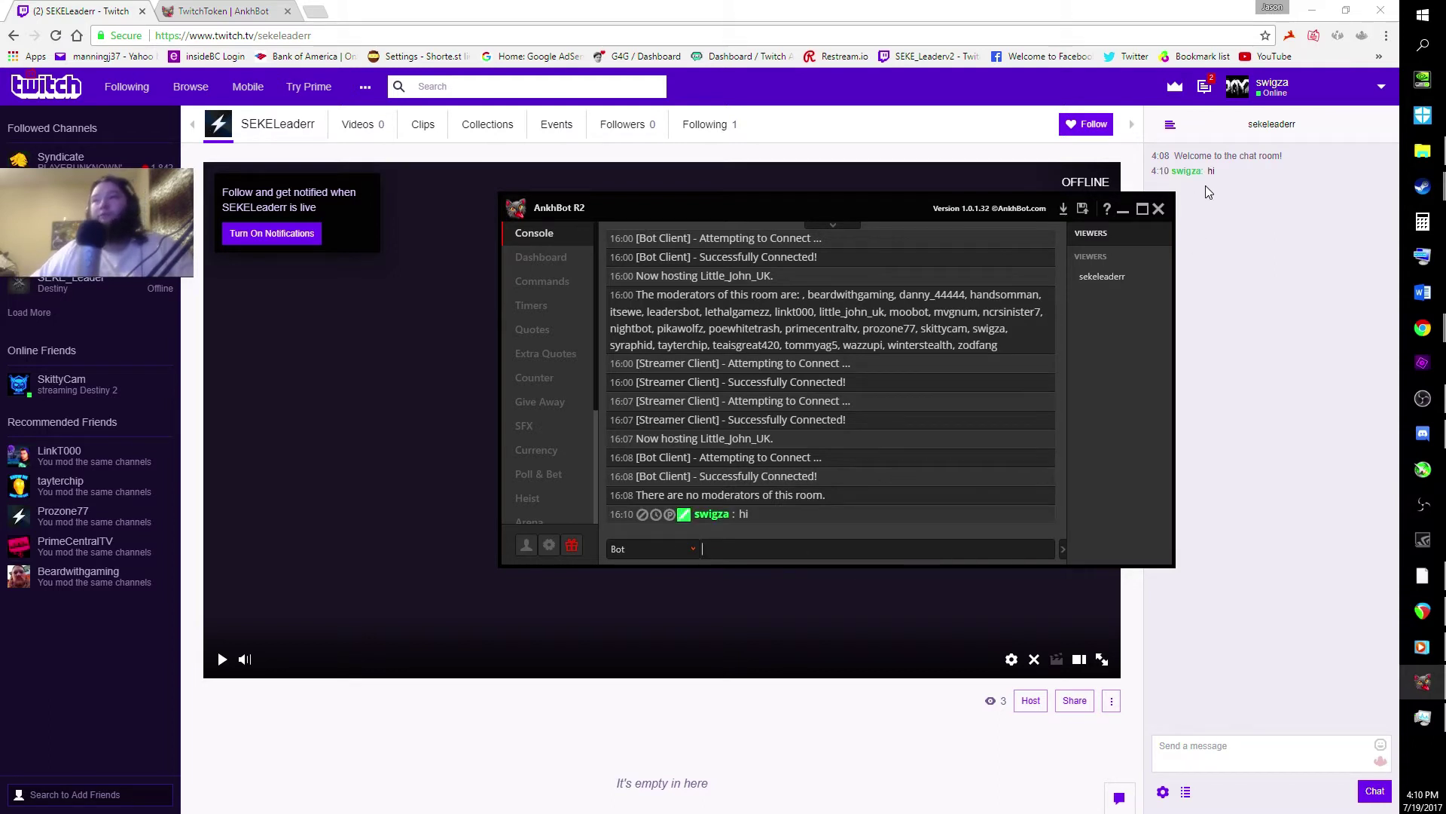
Switch the console's sending account to Streamer and send the chat message "hi".
click(680, 548)
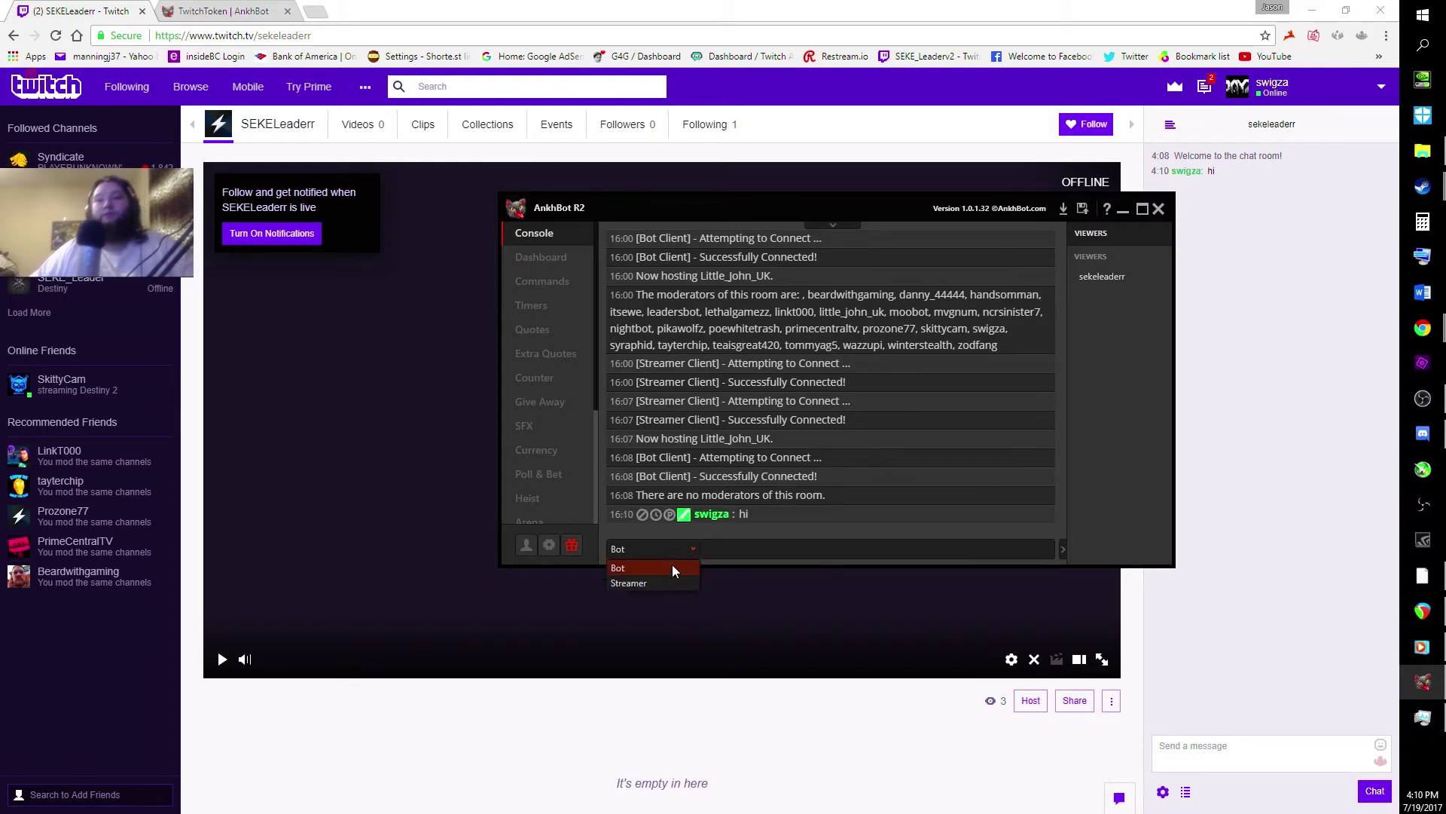
click(666, 581)
click(732, 547)
text(hi)
key(Return)
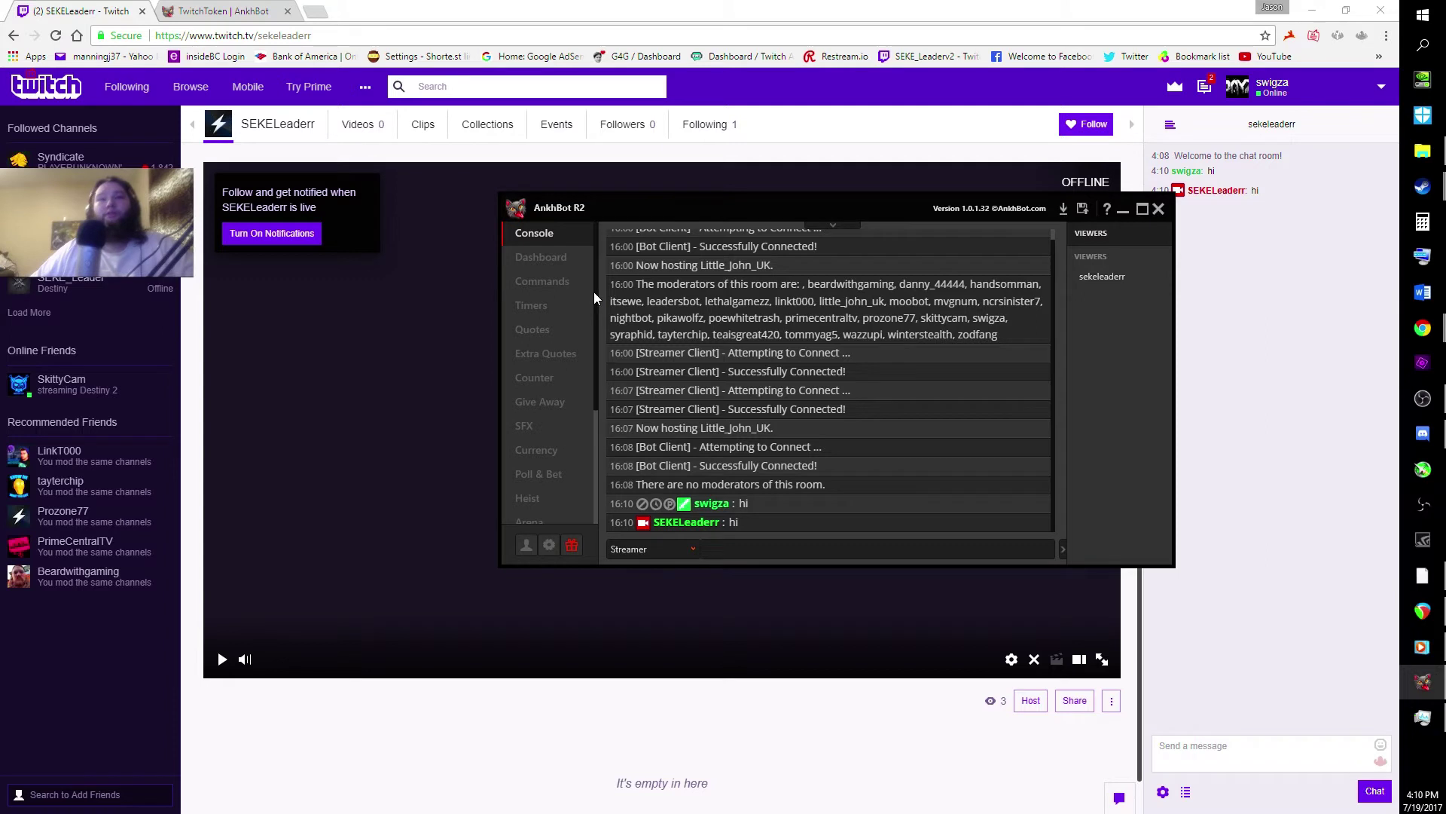
On the Dashboard, refresh the stream info and set the title to "helloo world this is an akhnbot setup title".
click(533, 256)
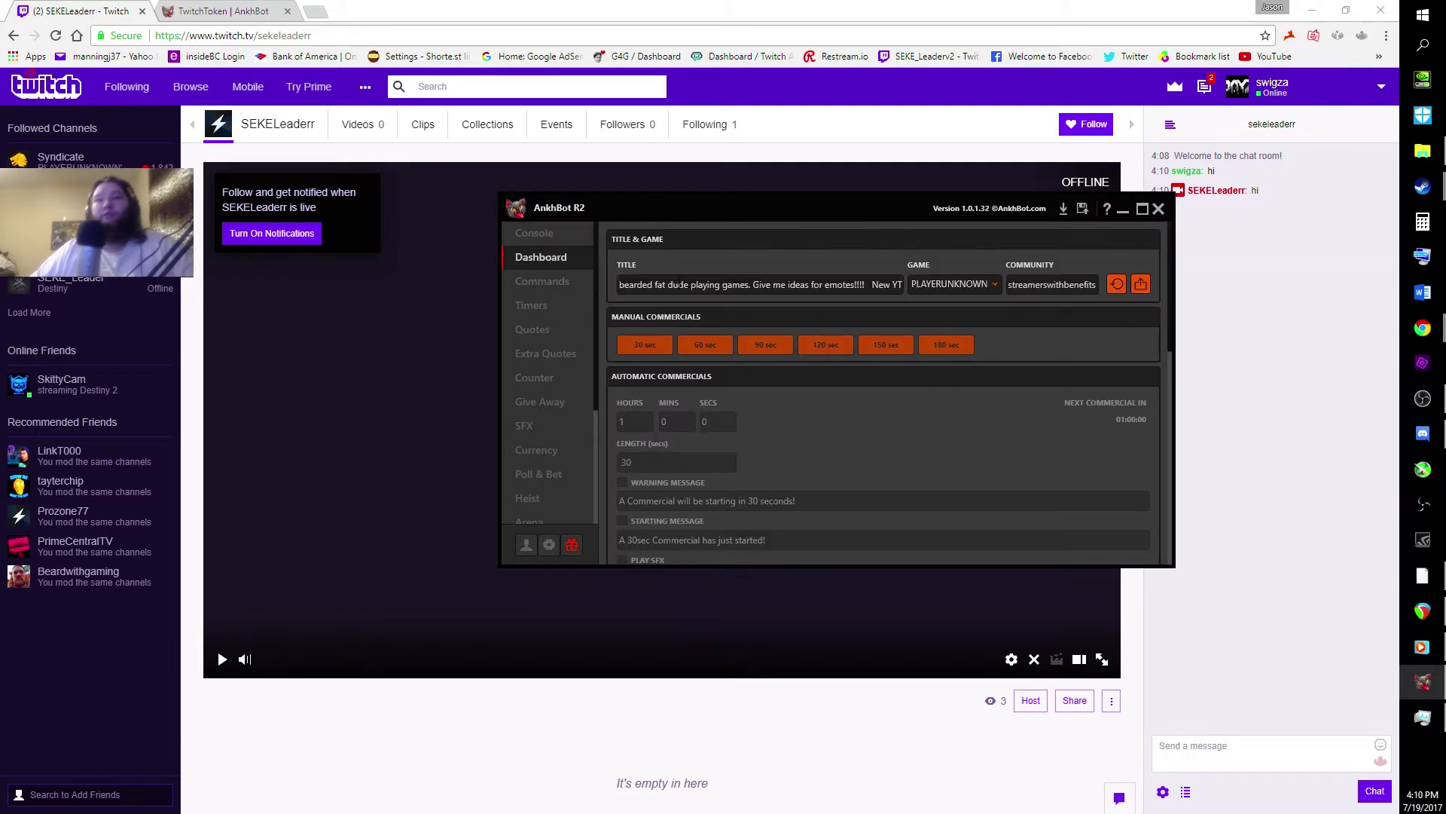
click(1109, 286)
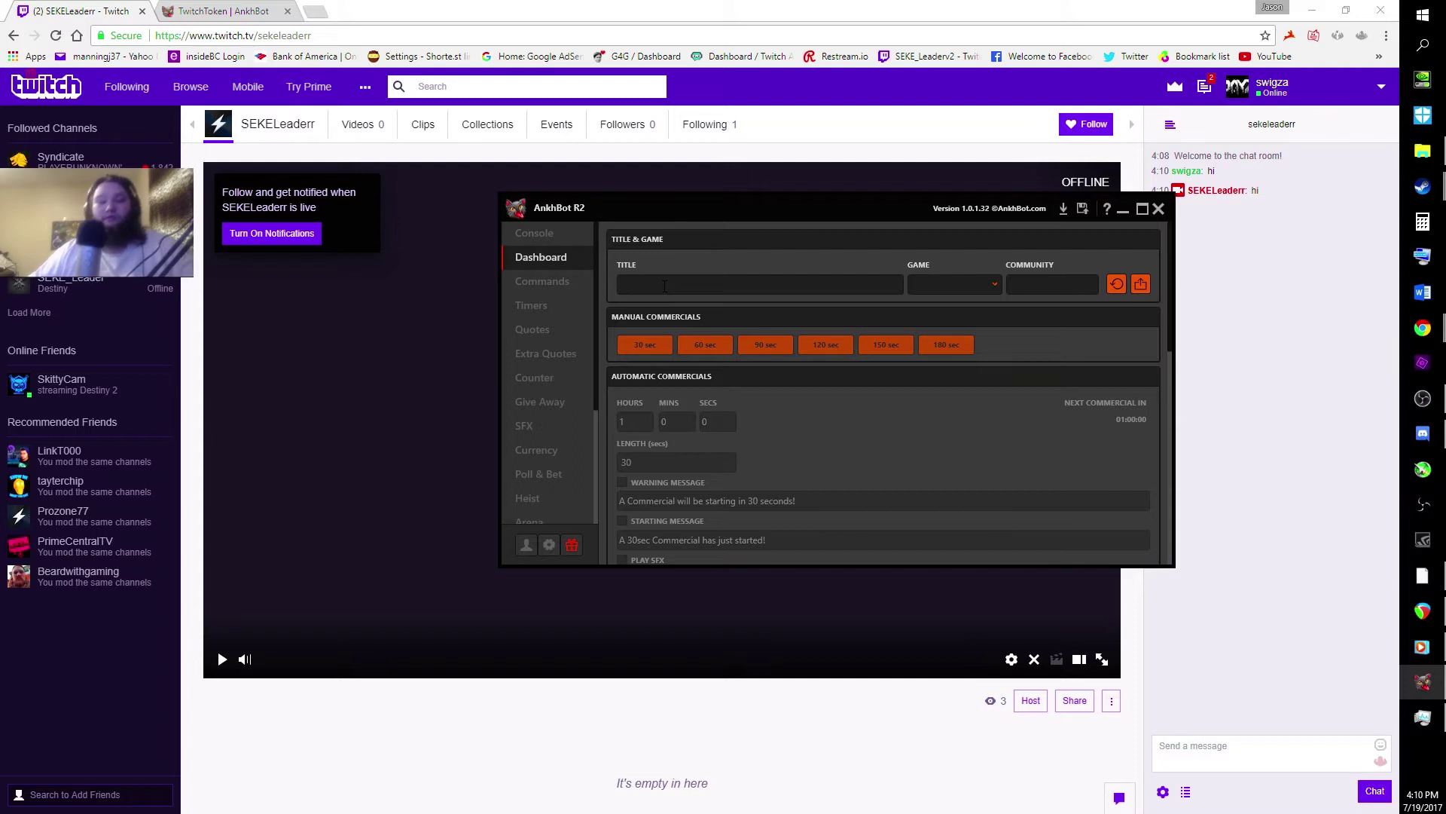
text(helloo world this)
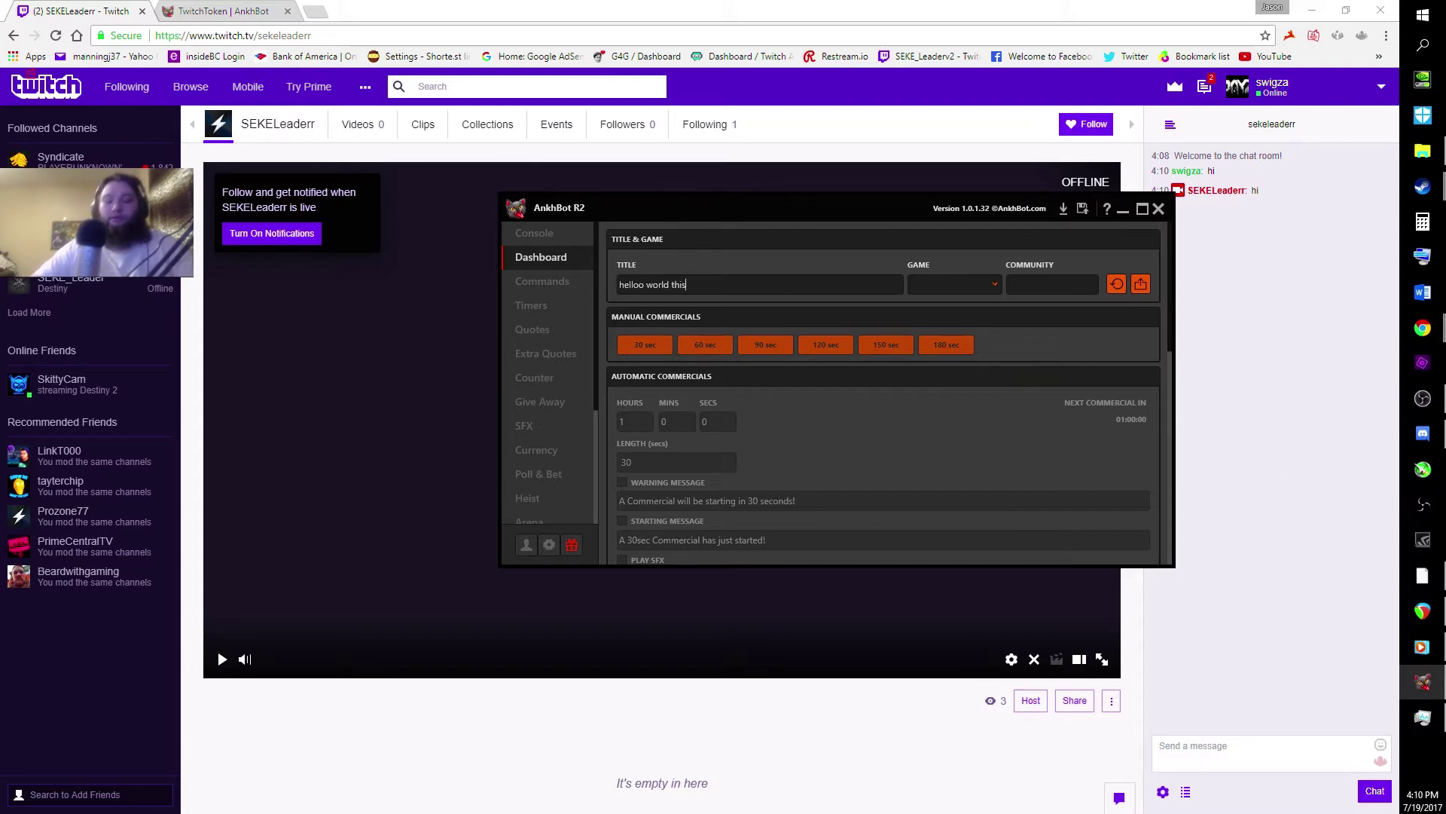
text( is an akhn)
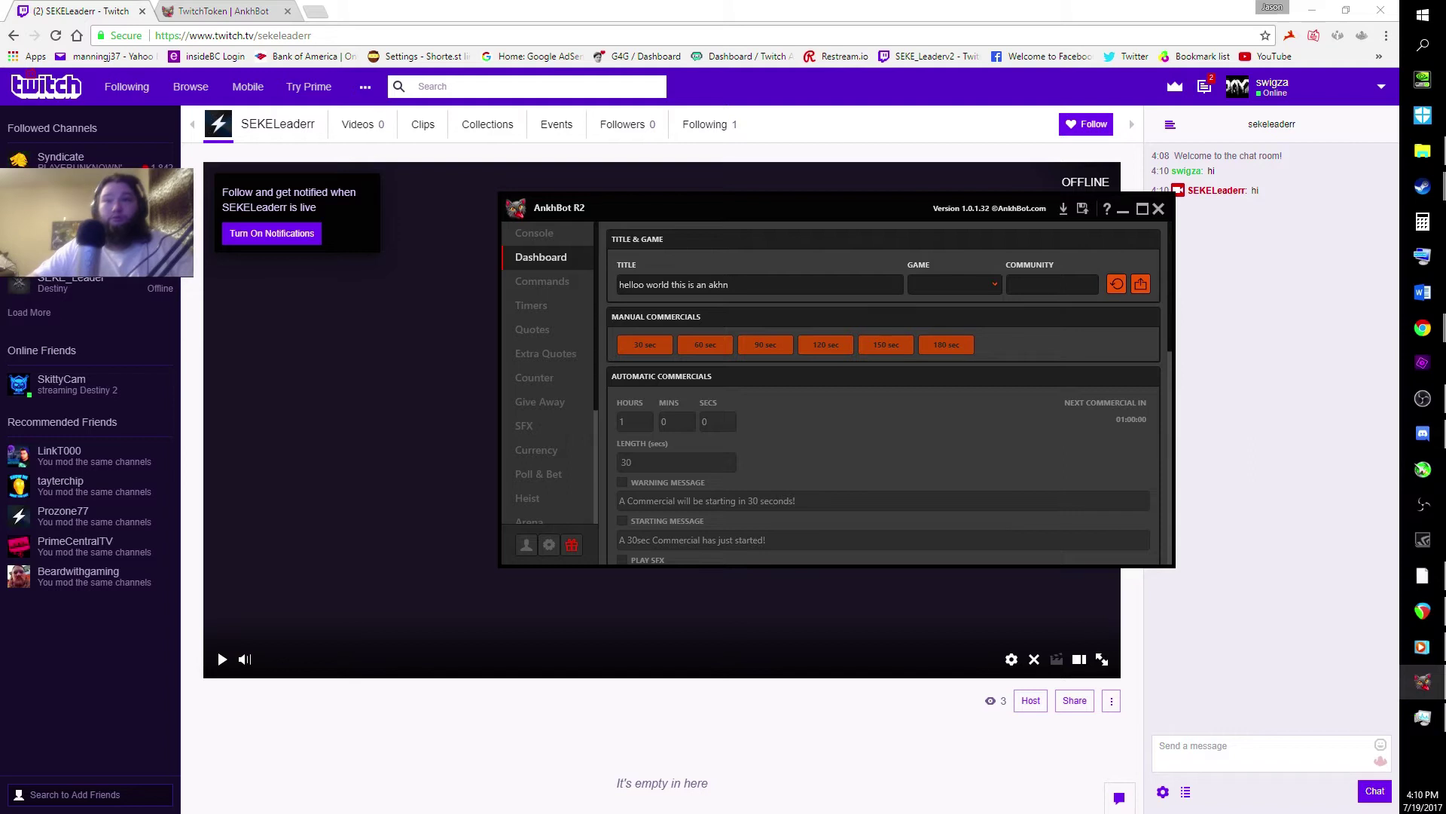
text(bot )
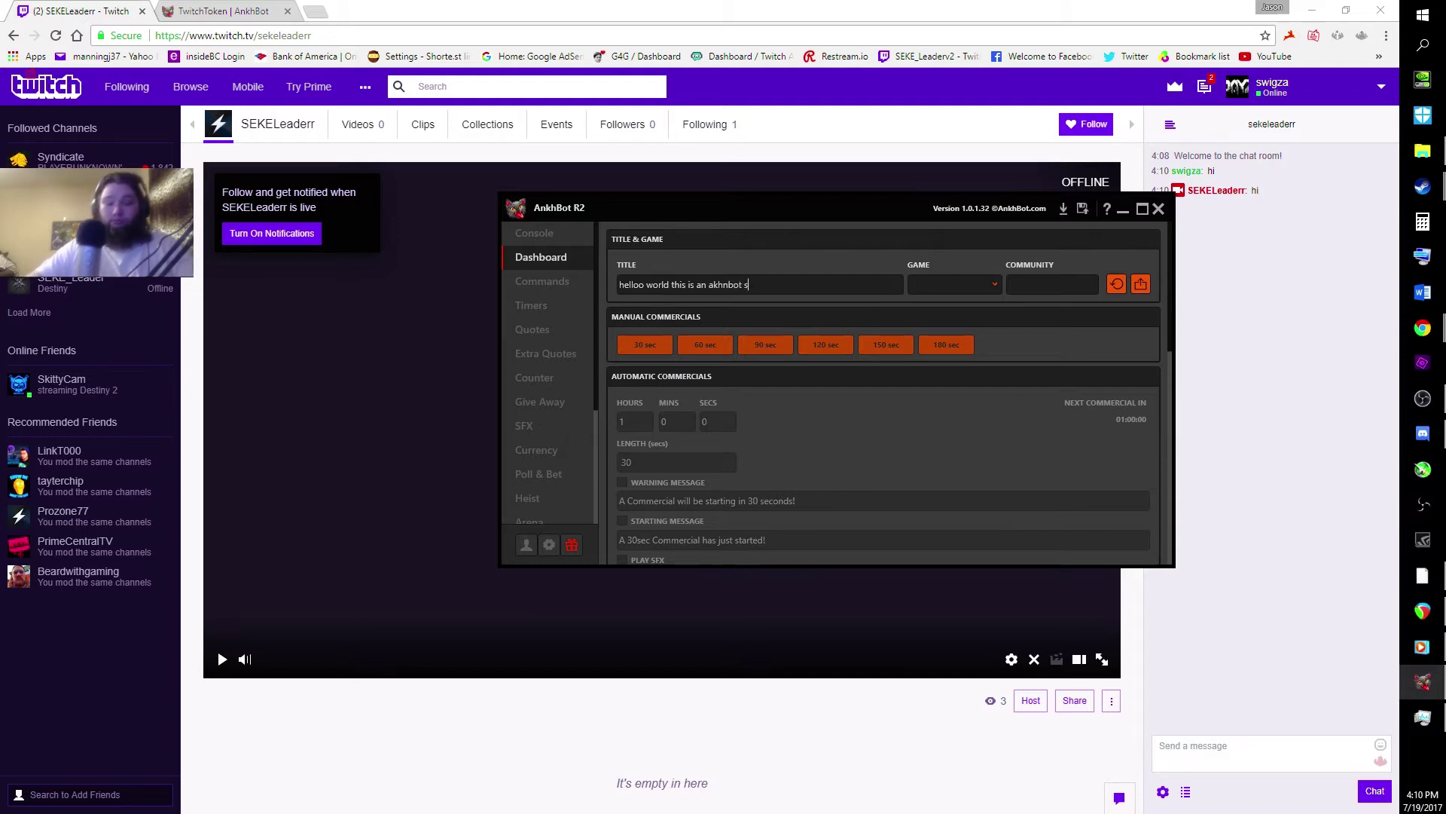
text(setup title)
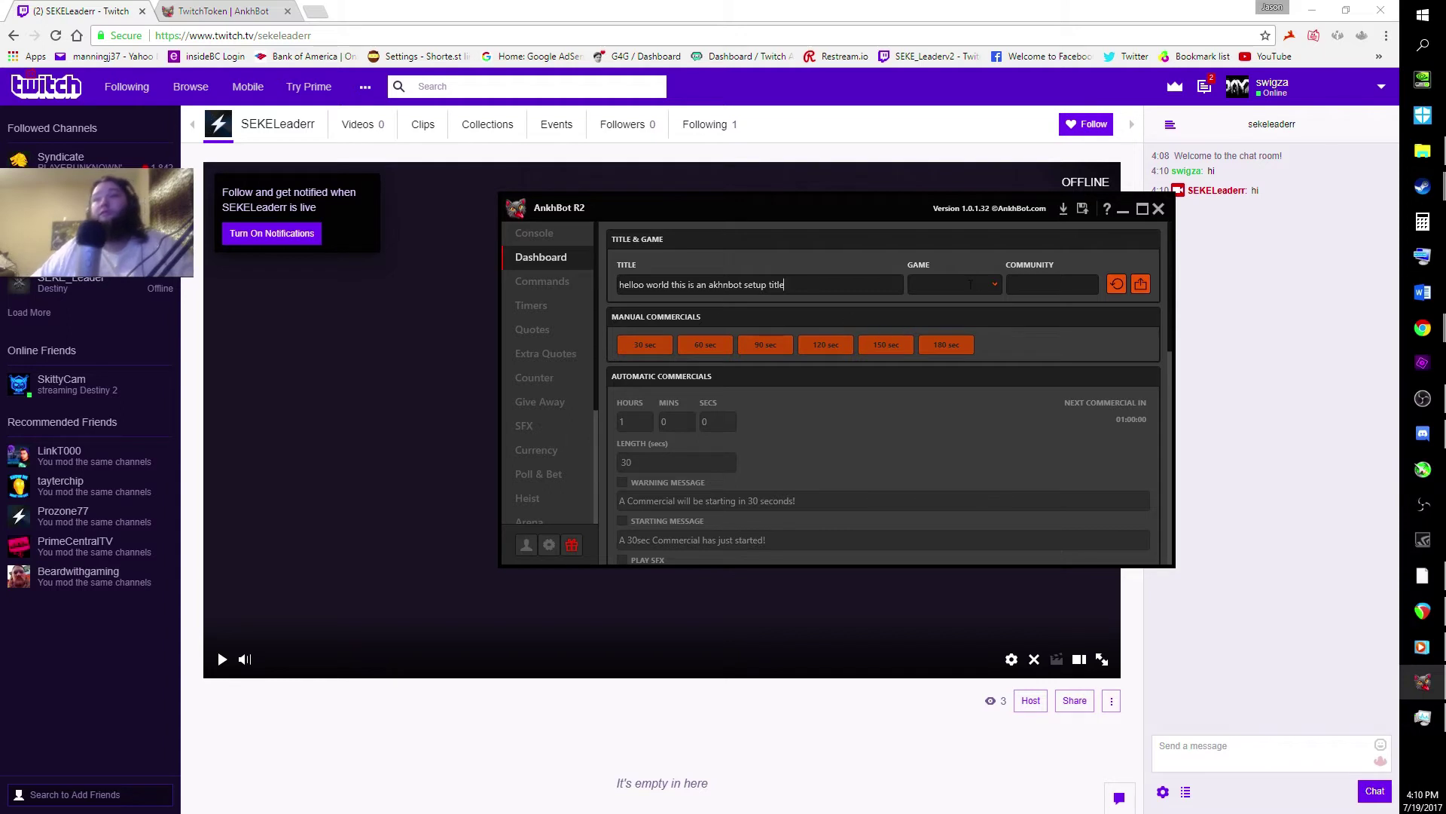
Set the stream's game to IRL and its community to streamerwithbenifits.
text(IRL)
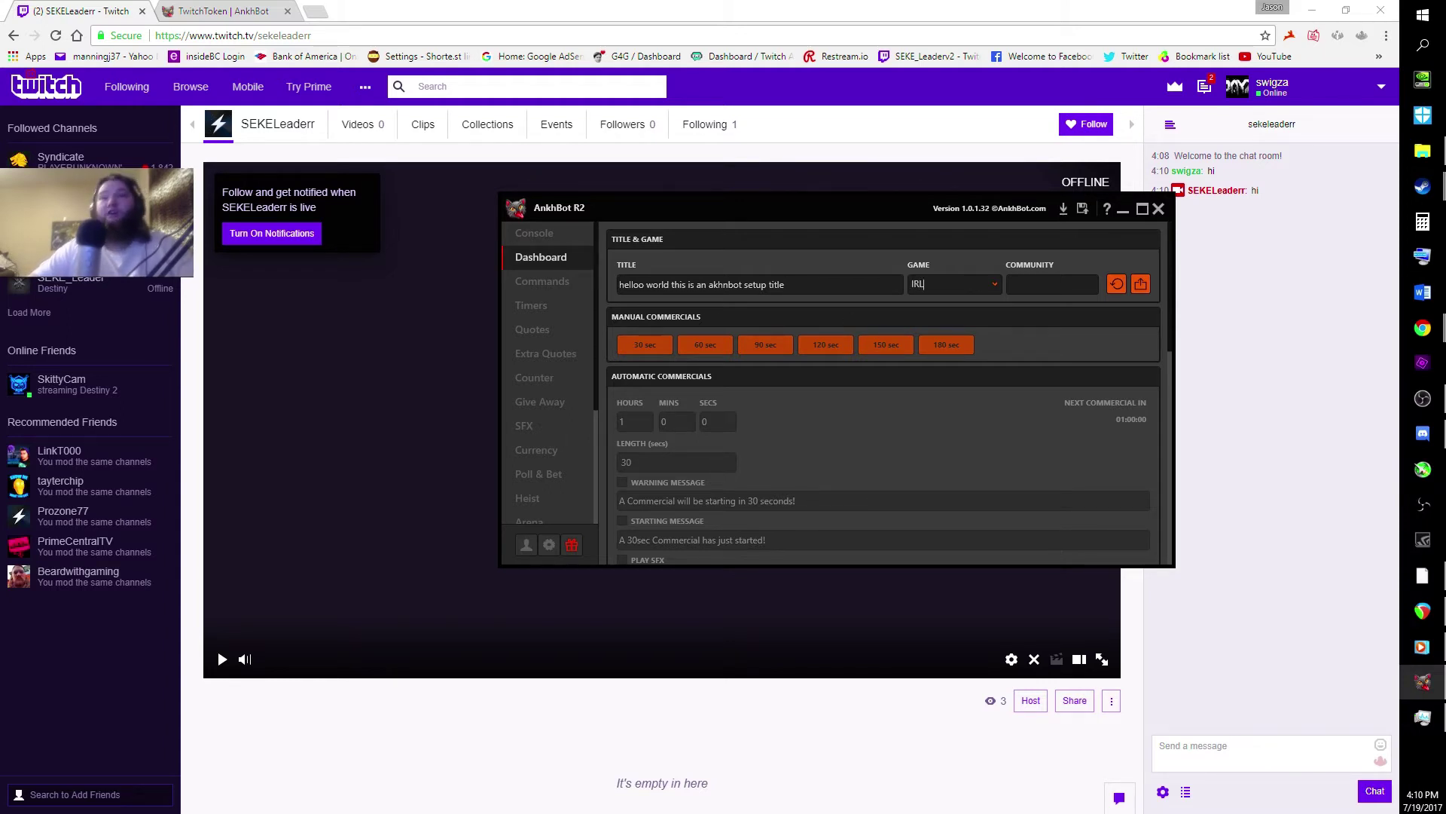
click(1061, 290)
text(streamer)
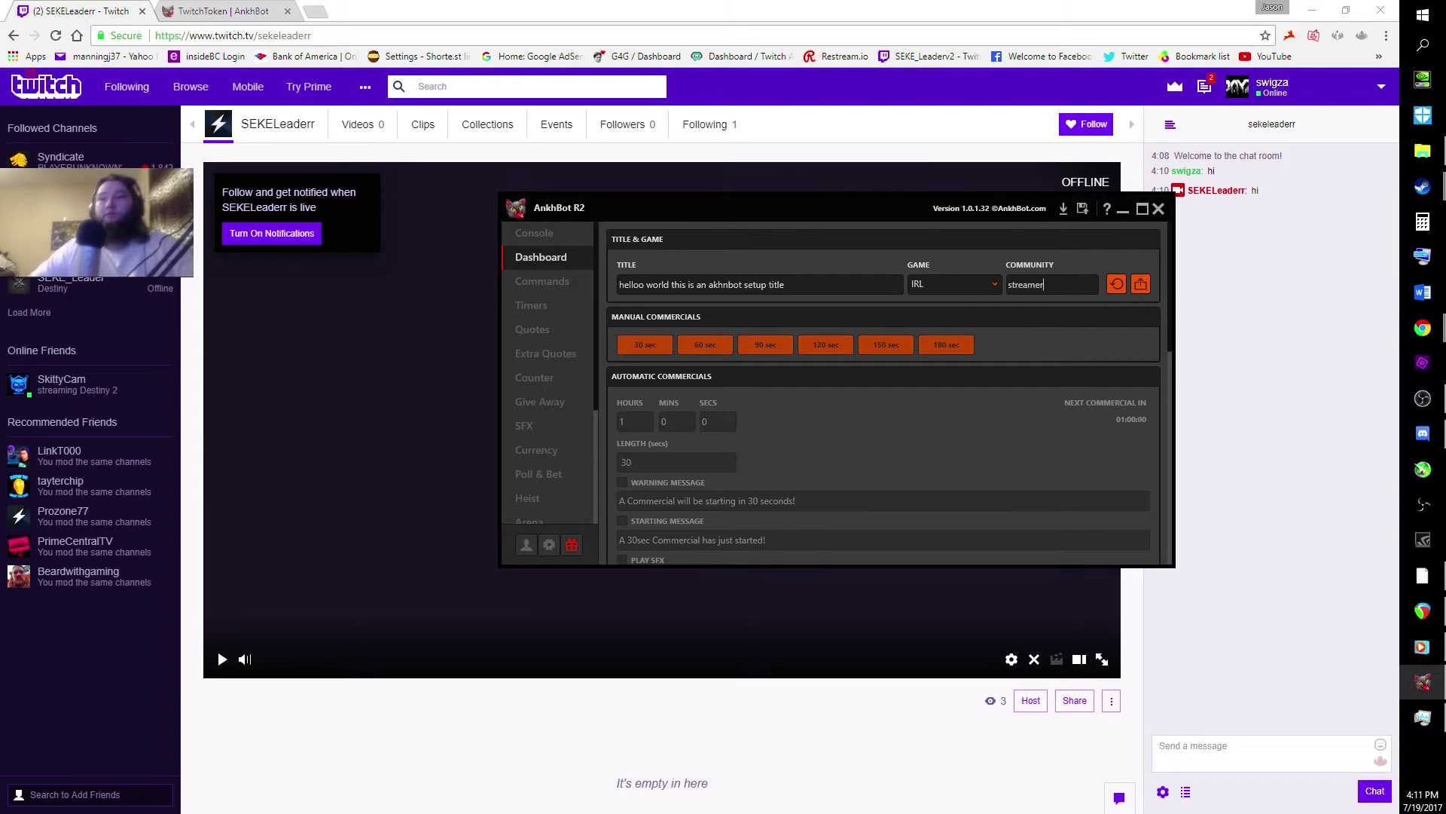
text(withbe)
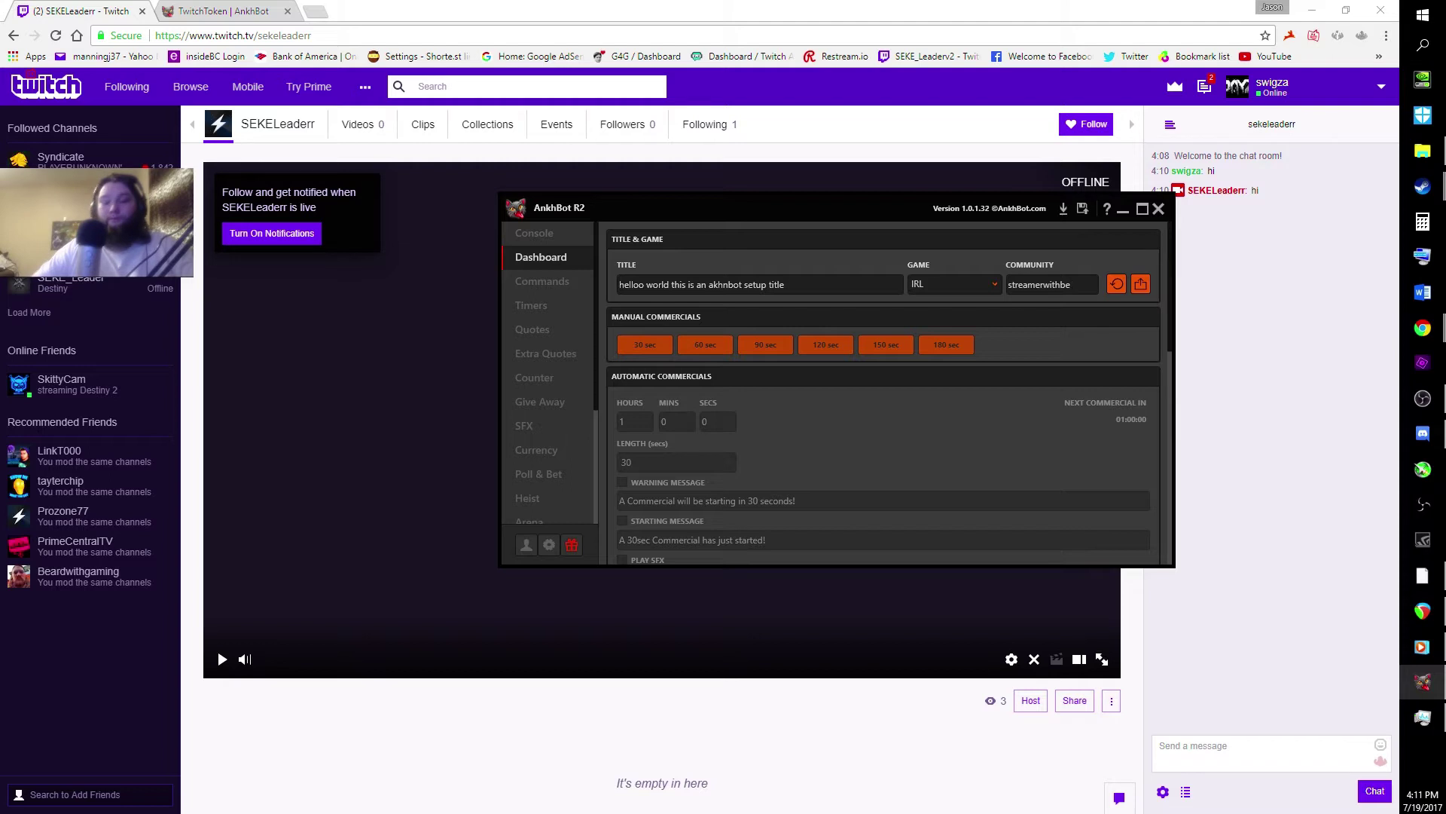
text(nifits)
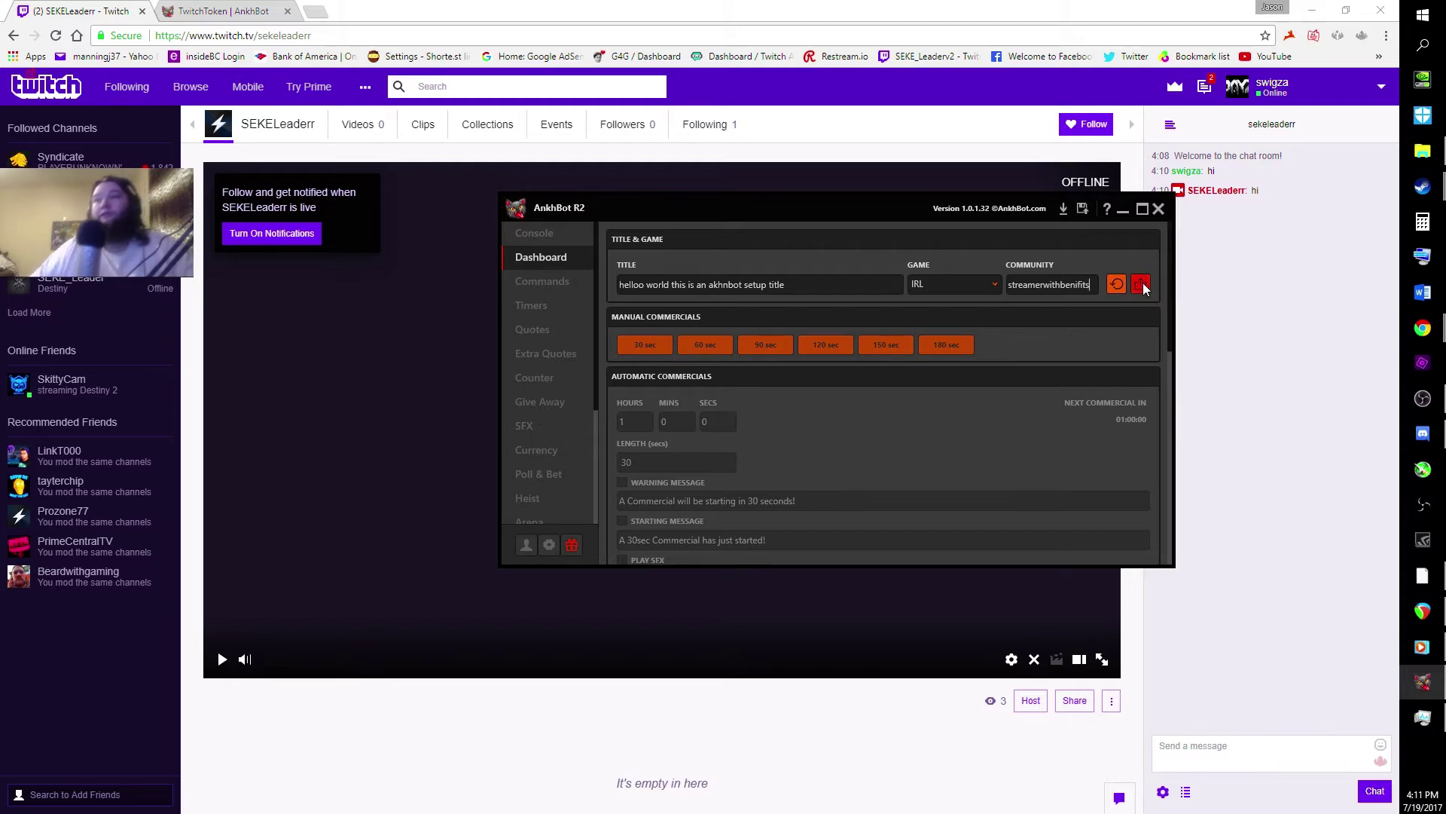
Submit the stream info update, reload the Twitch channel page to check it, and return to AnkhBot.
click(1141, 284)
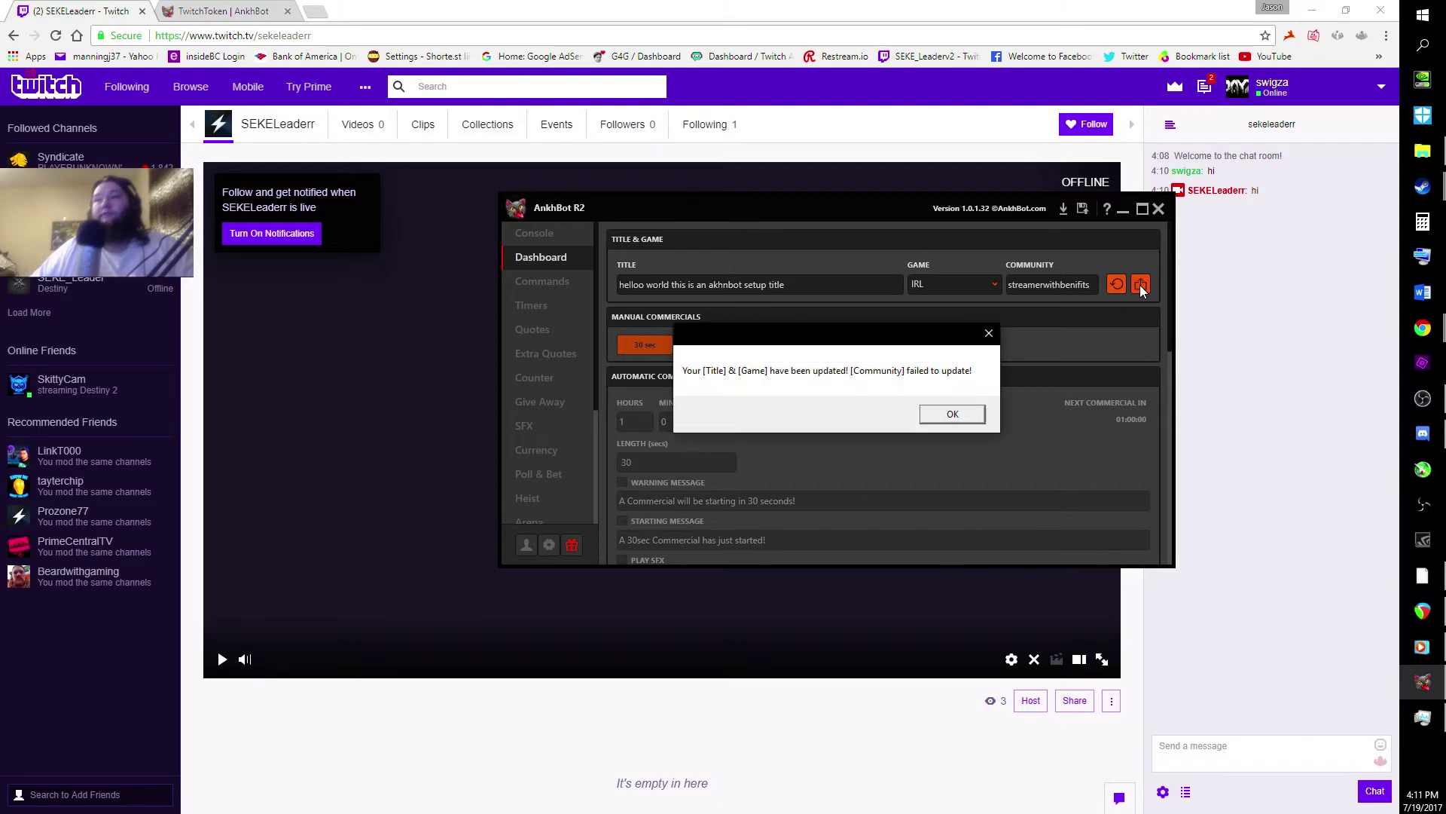
click(947, 420)
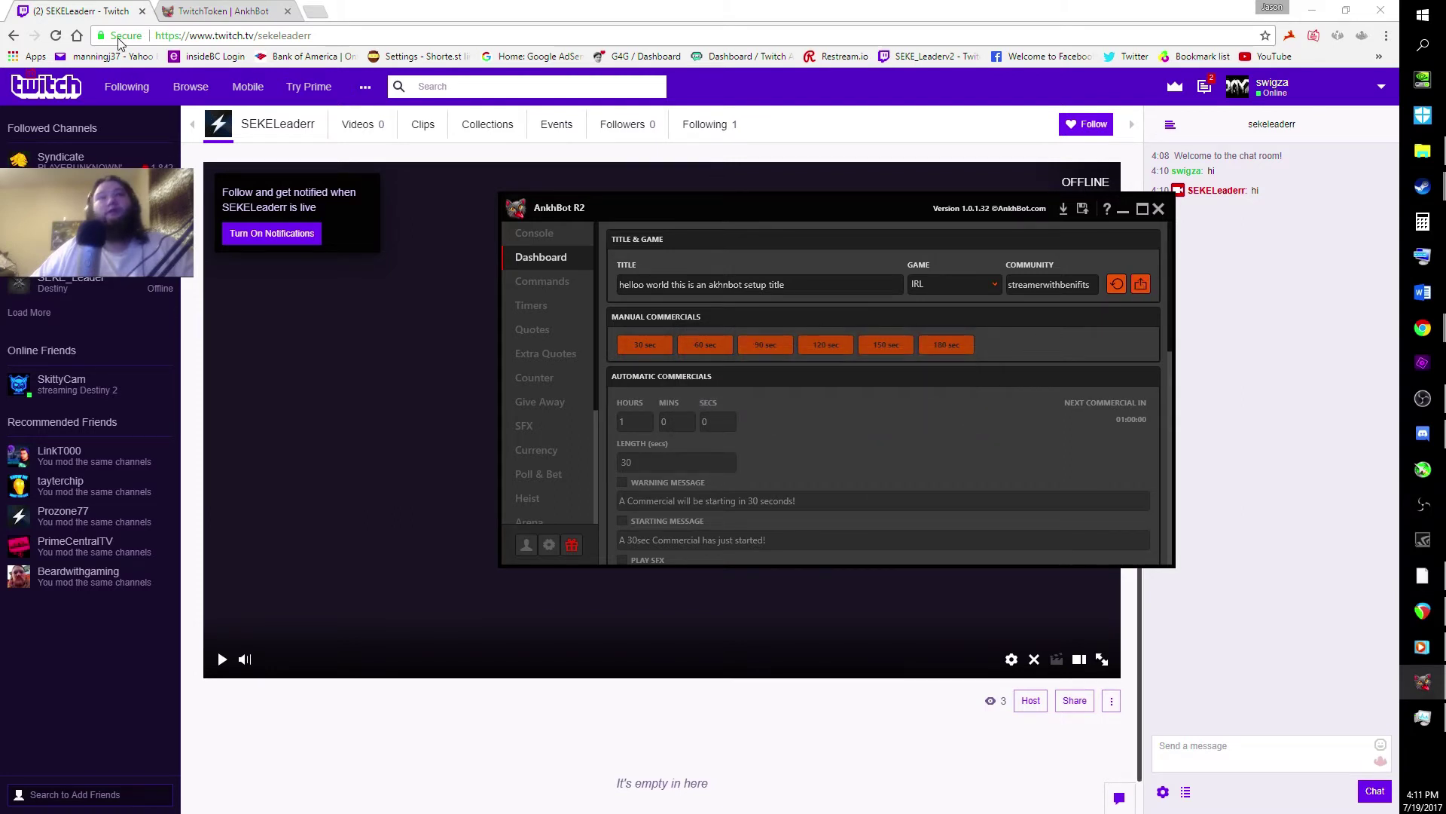
click(55, 36)
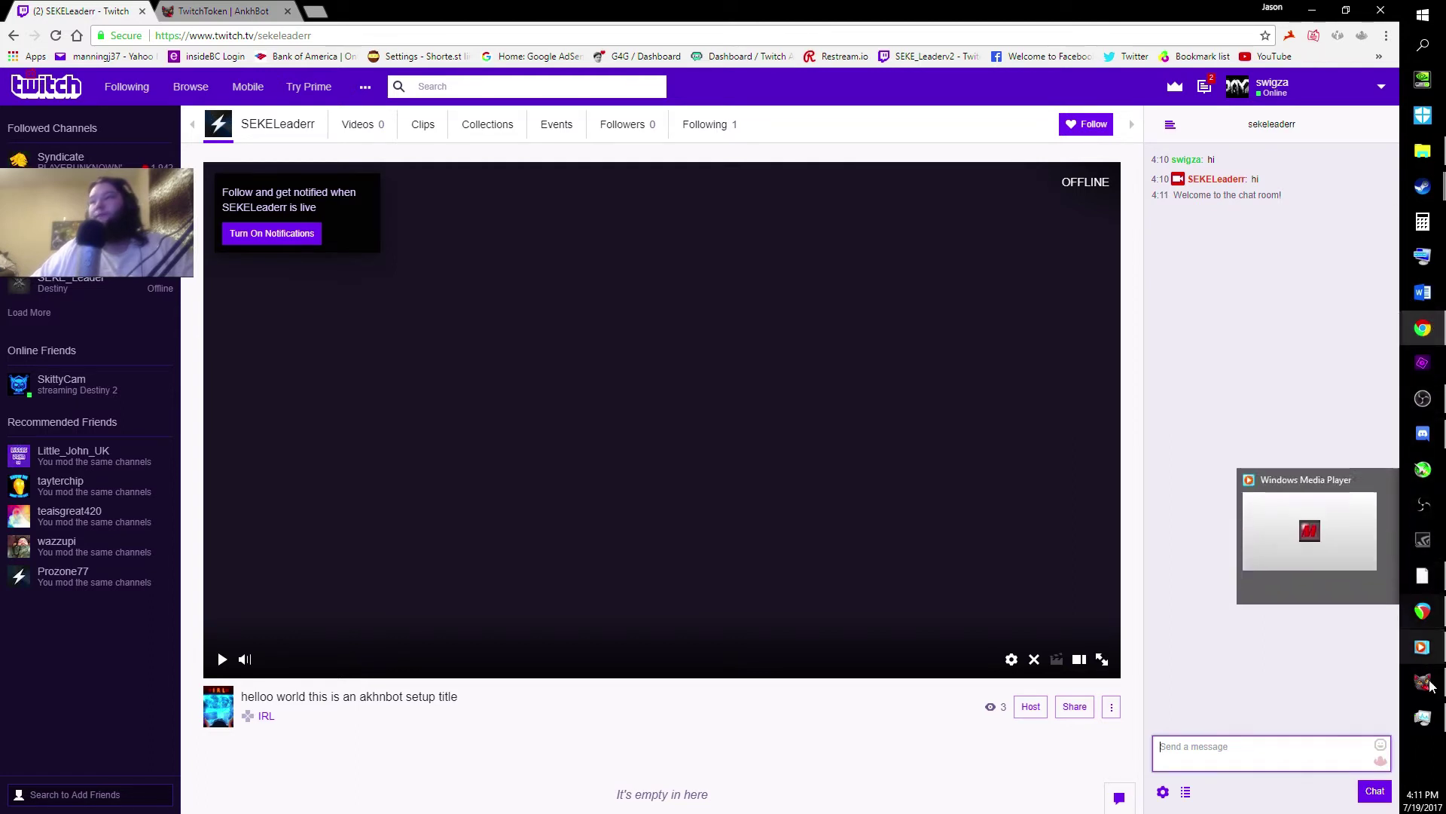
click(1333, 691)
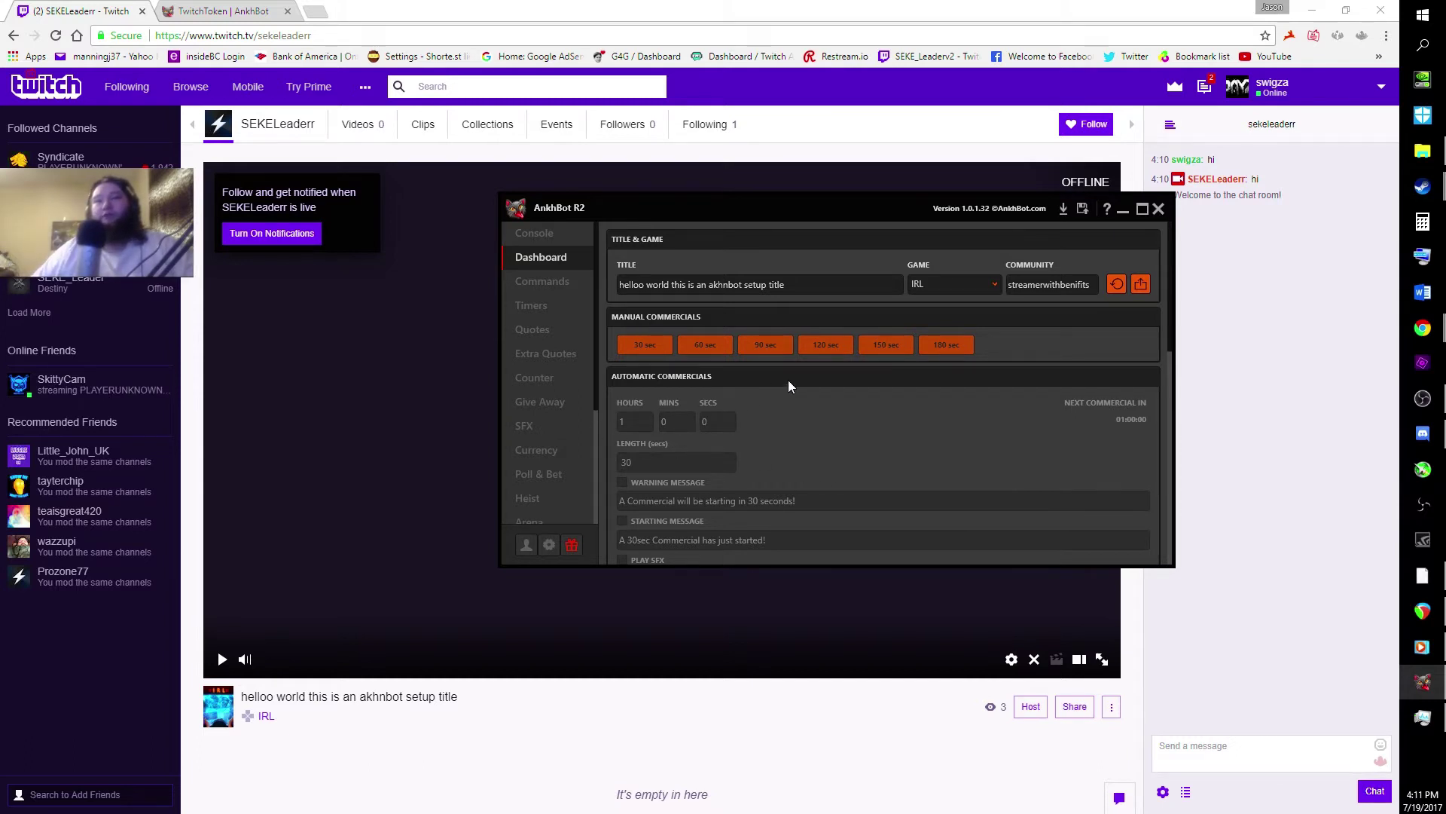
Look through the Dashboard's automatic commercials, automated hosting and channel event log sections.
scroll(788, 379, down, 3)
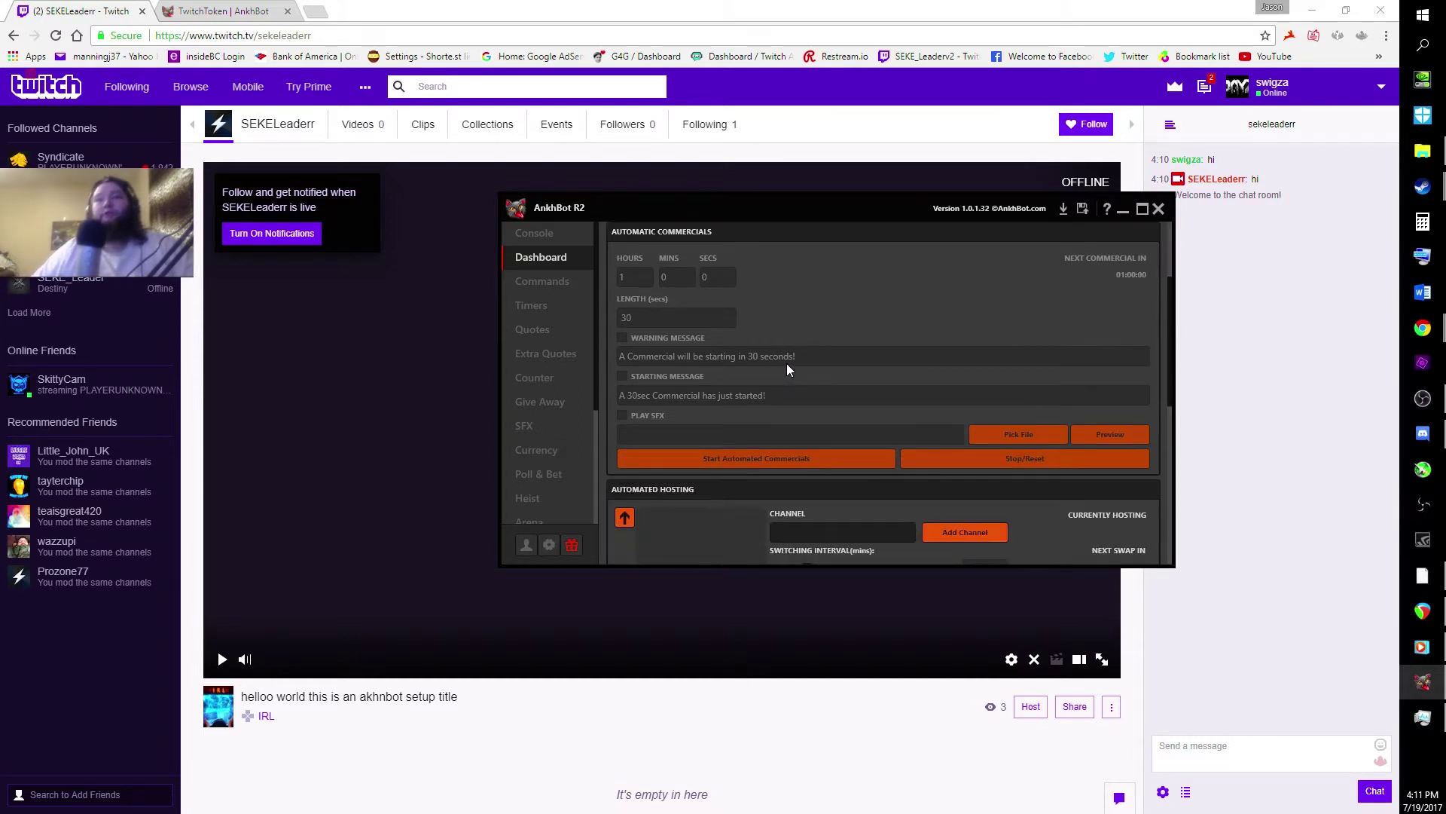
scroll(787, 363, down, 1)
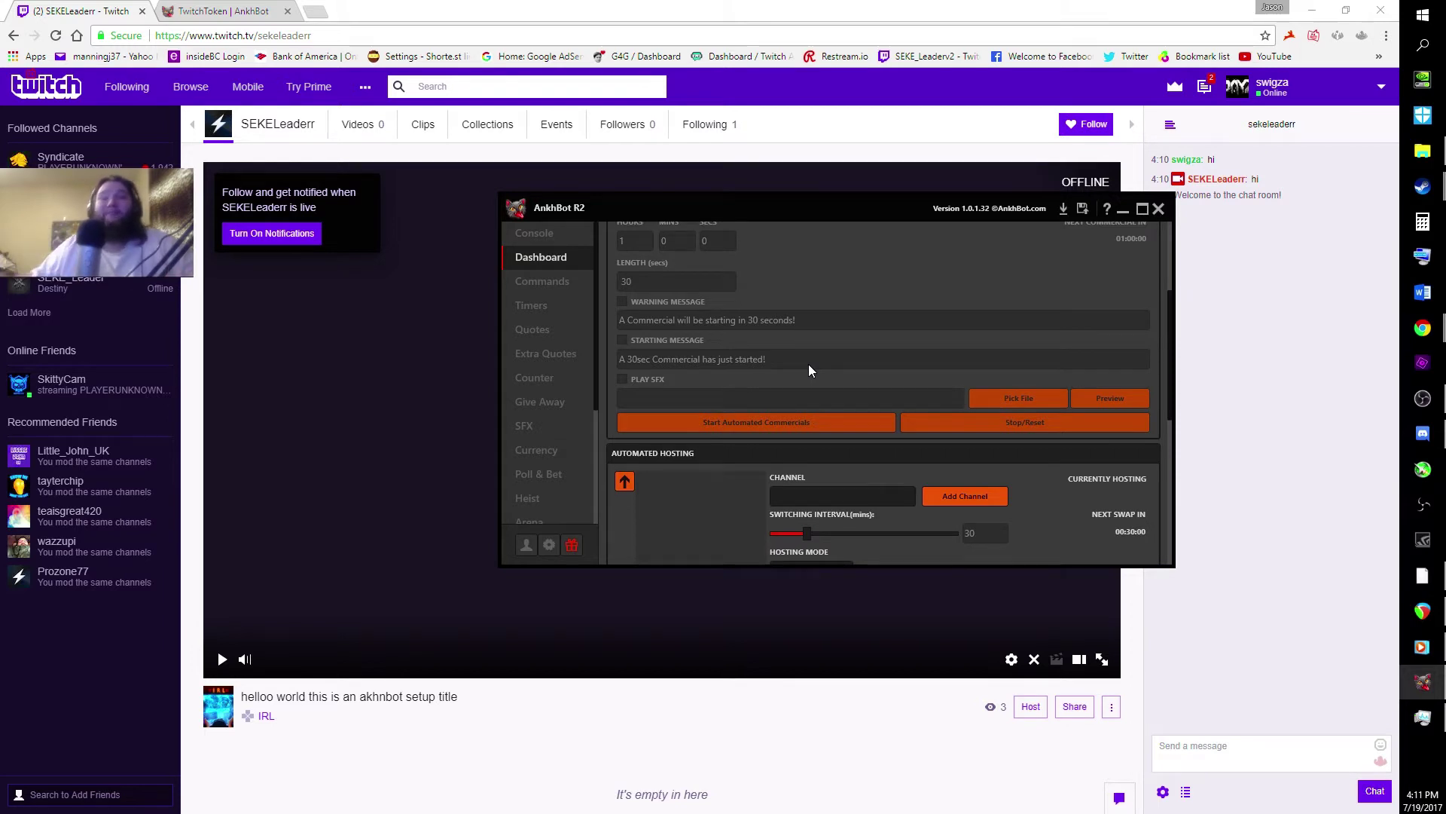
scroll(803, 362, down, 3)
scroll(671, 356, down, 1)
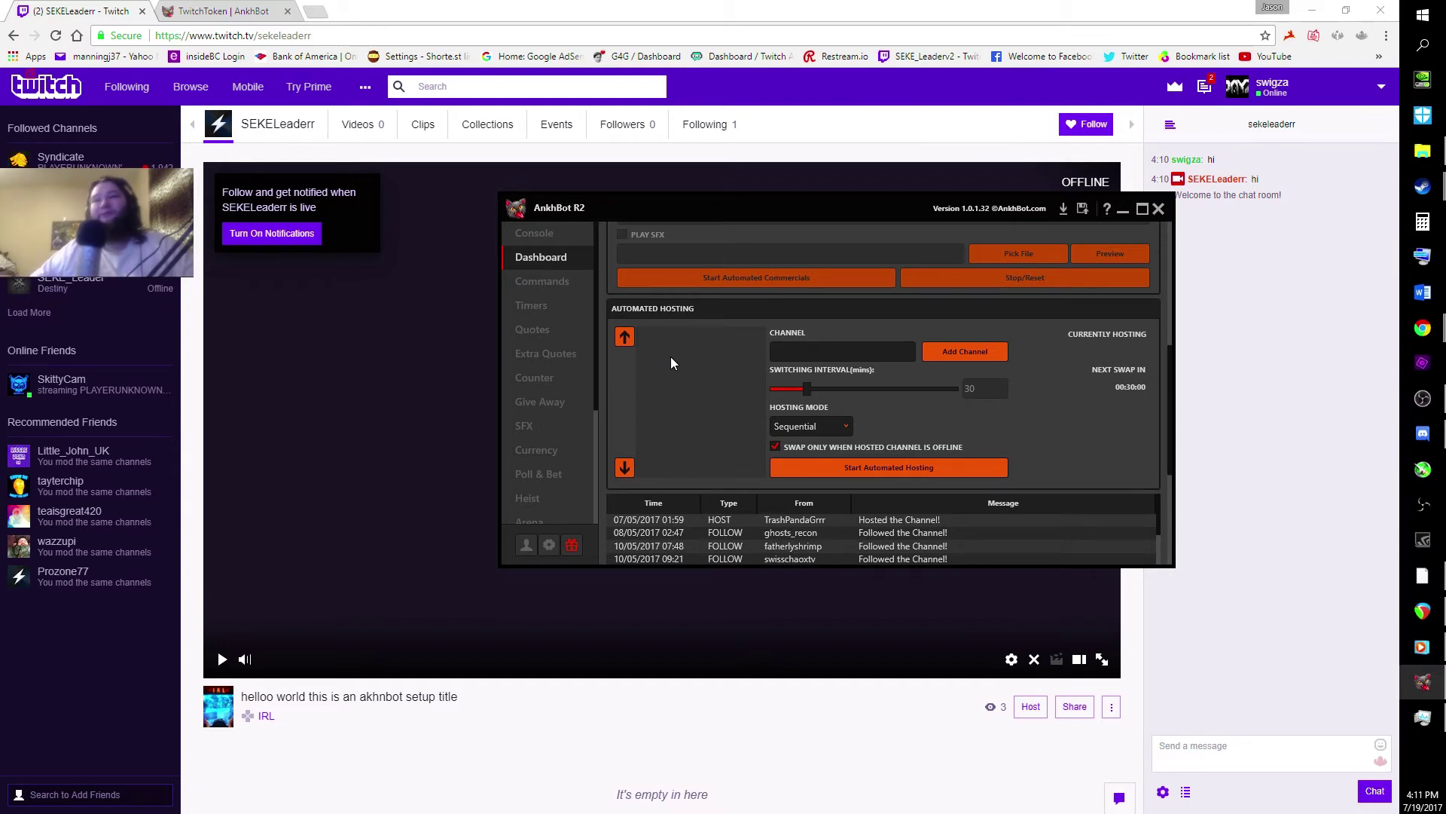
scroll(833, 373, down, 2)
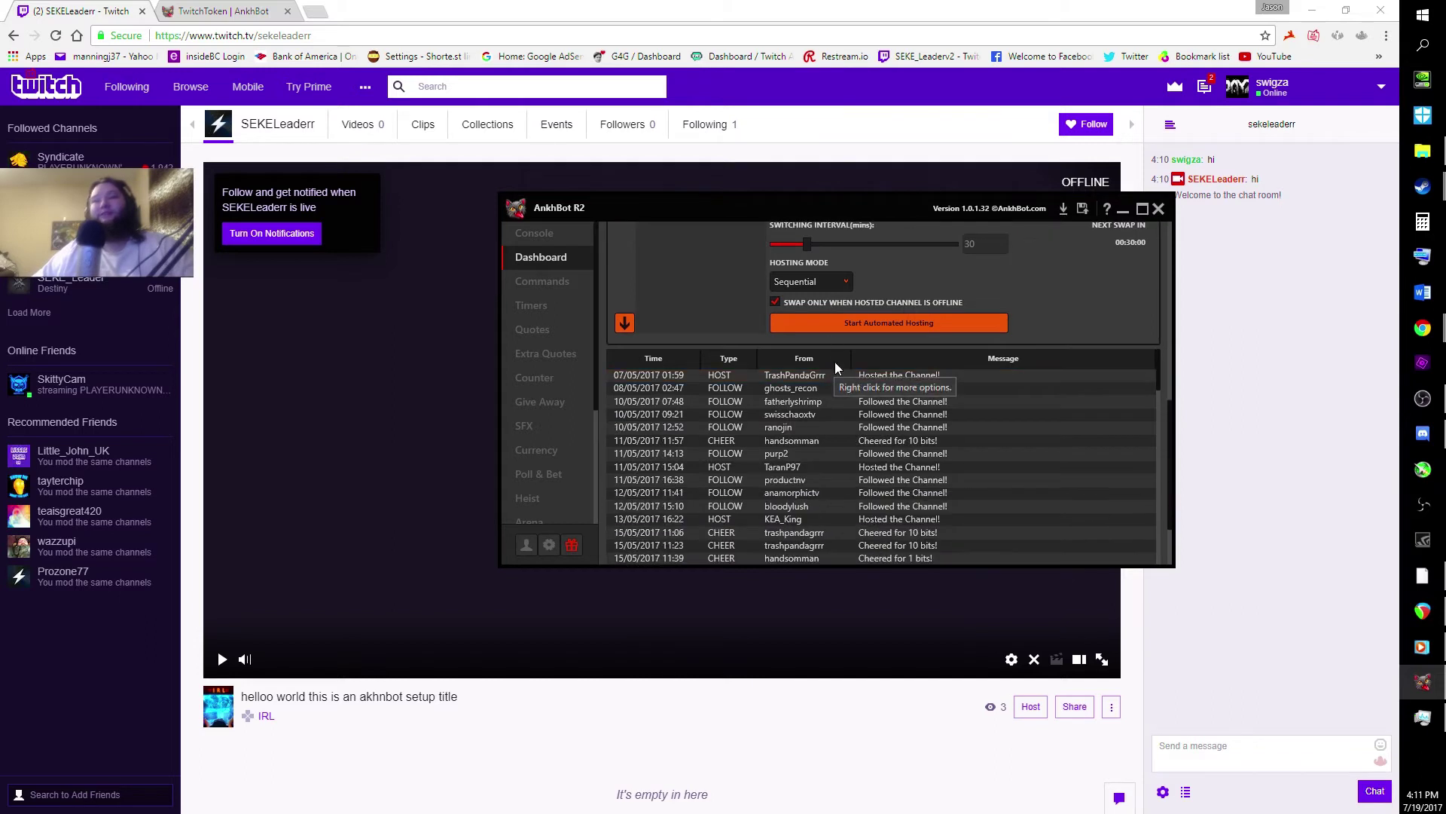
scroll(1020, 301, up, 2)
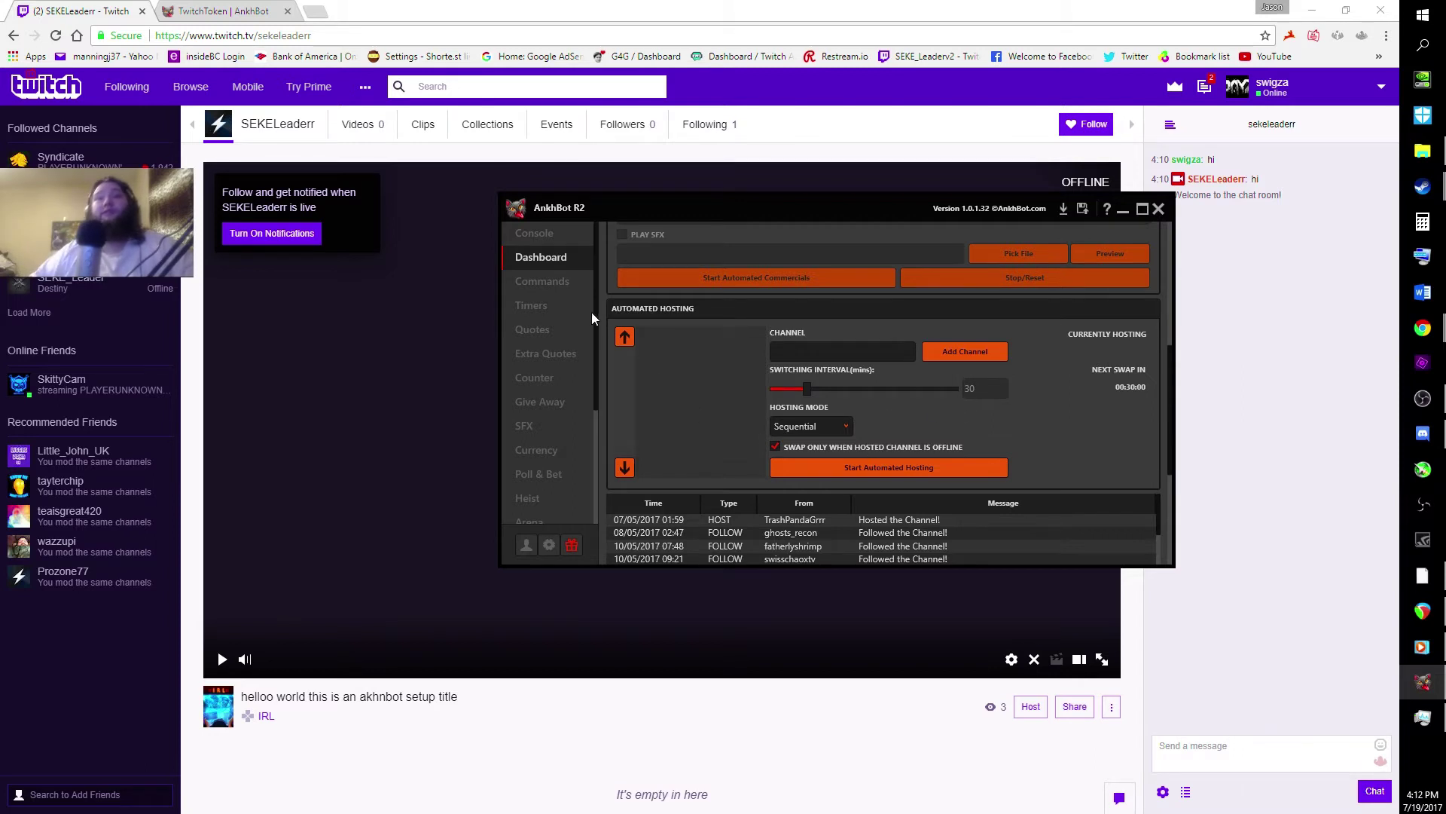
Open the Commands section and browse the list of existing chat commands.
click(521, 289)
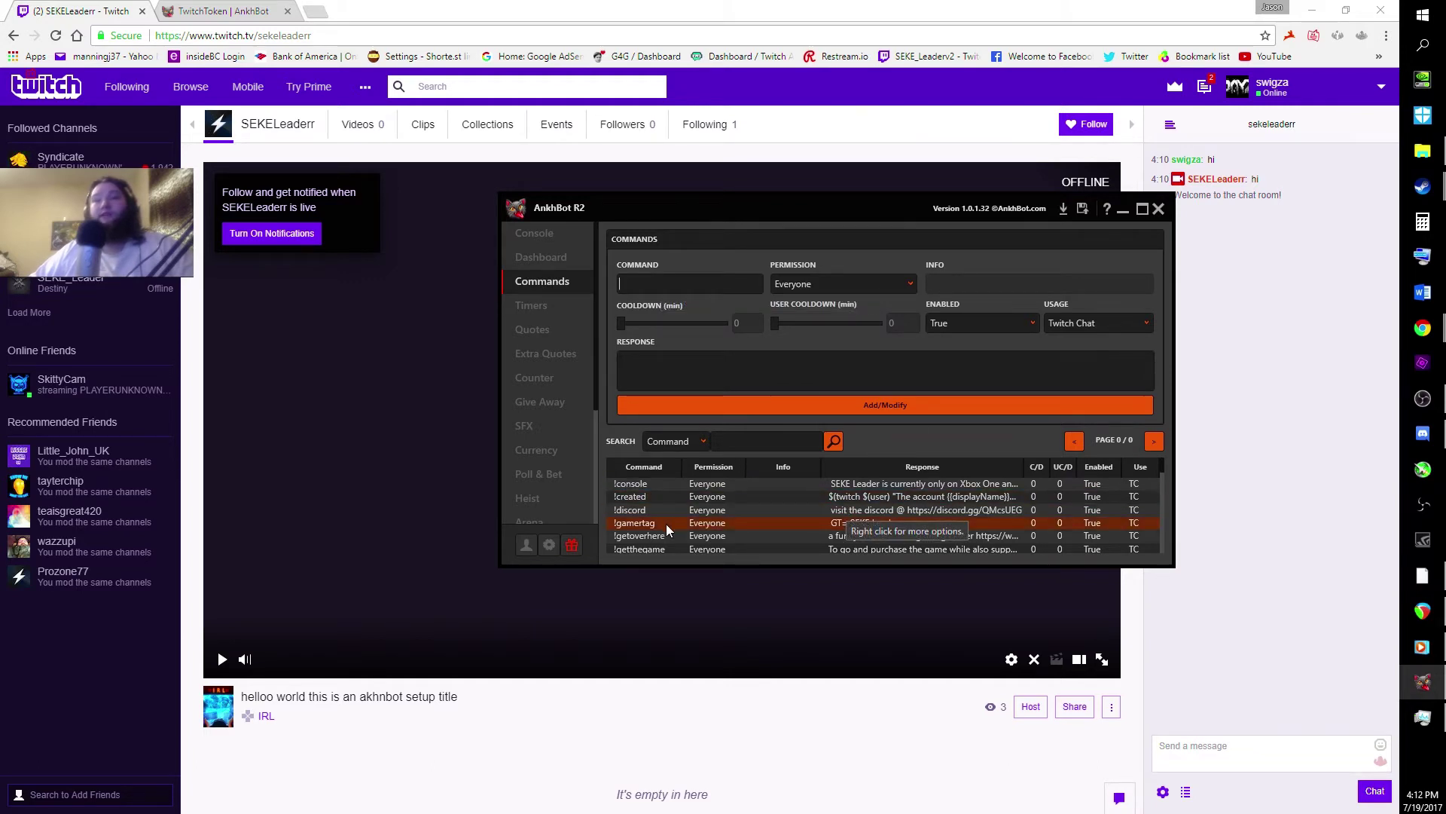
scroll(721, 511, down, 3)
scroll(721, 511, up, 3)
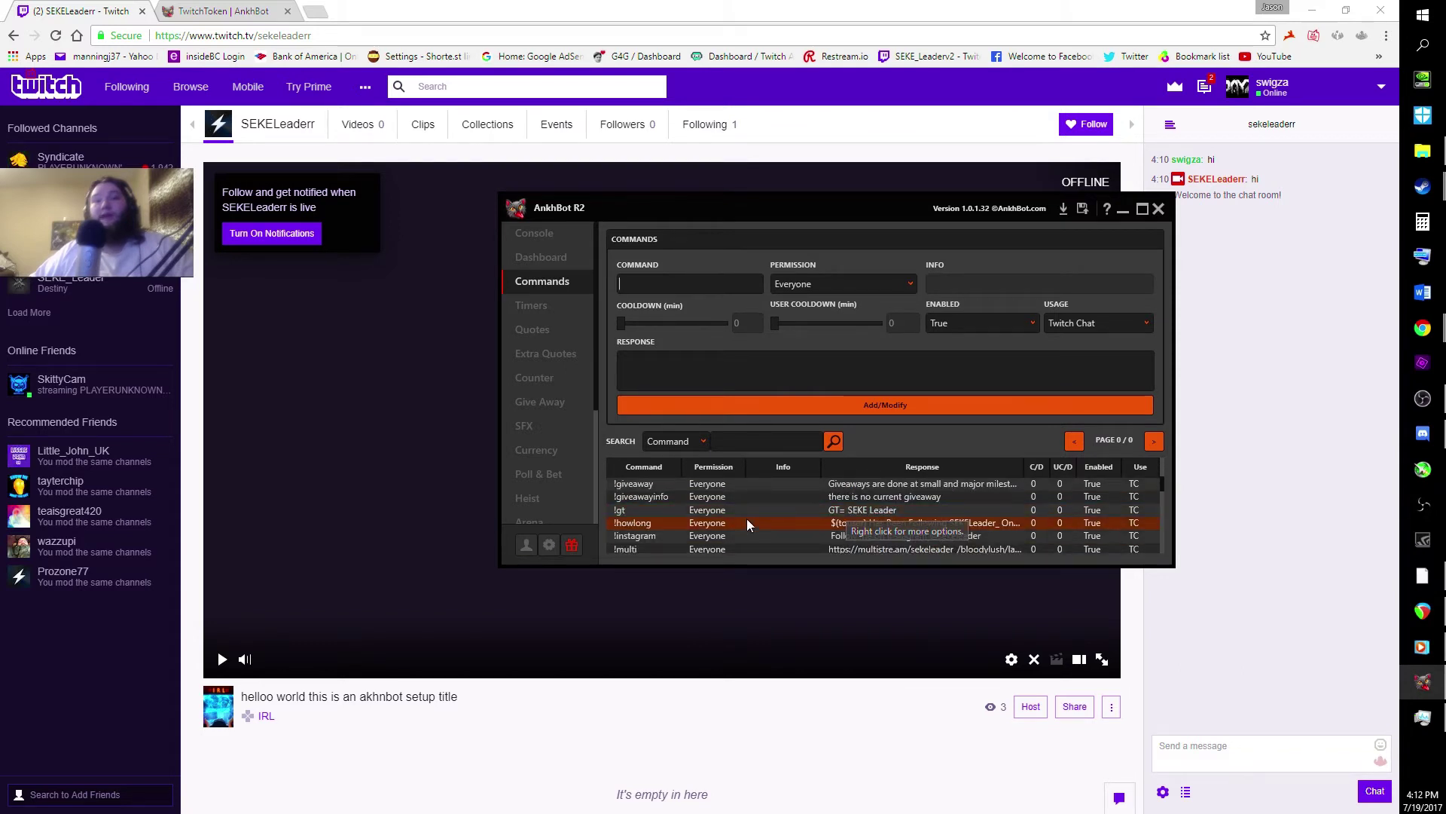
Load the !howlong command for editing and look through its available permission levels.
right_click(866, 523)
click(902, 536)
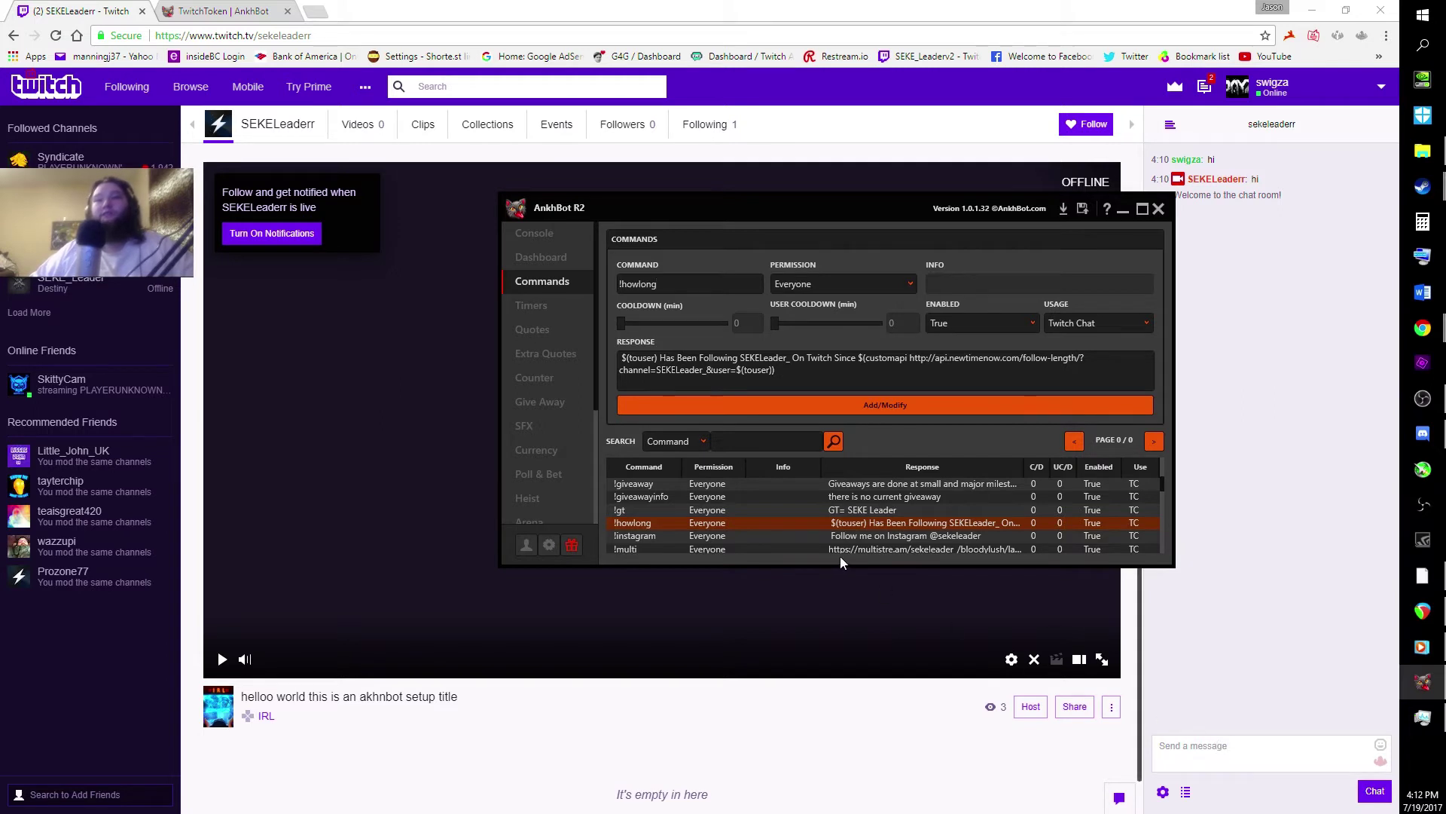
click(909, 287)
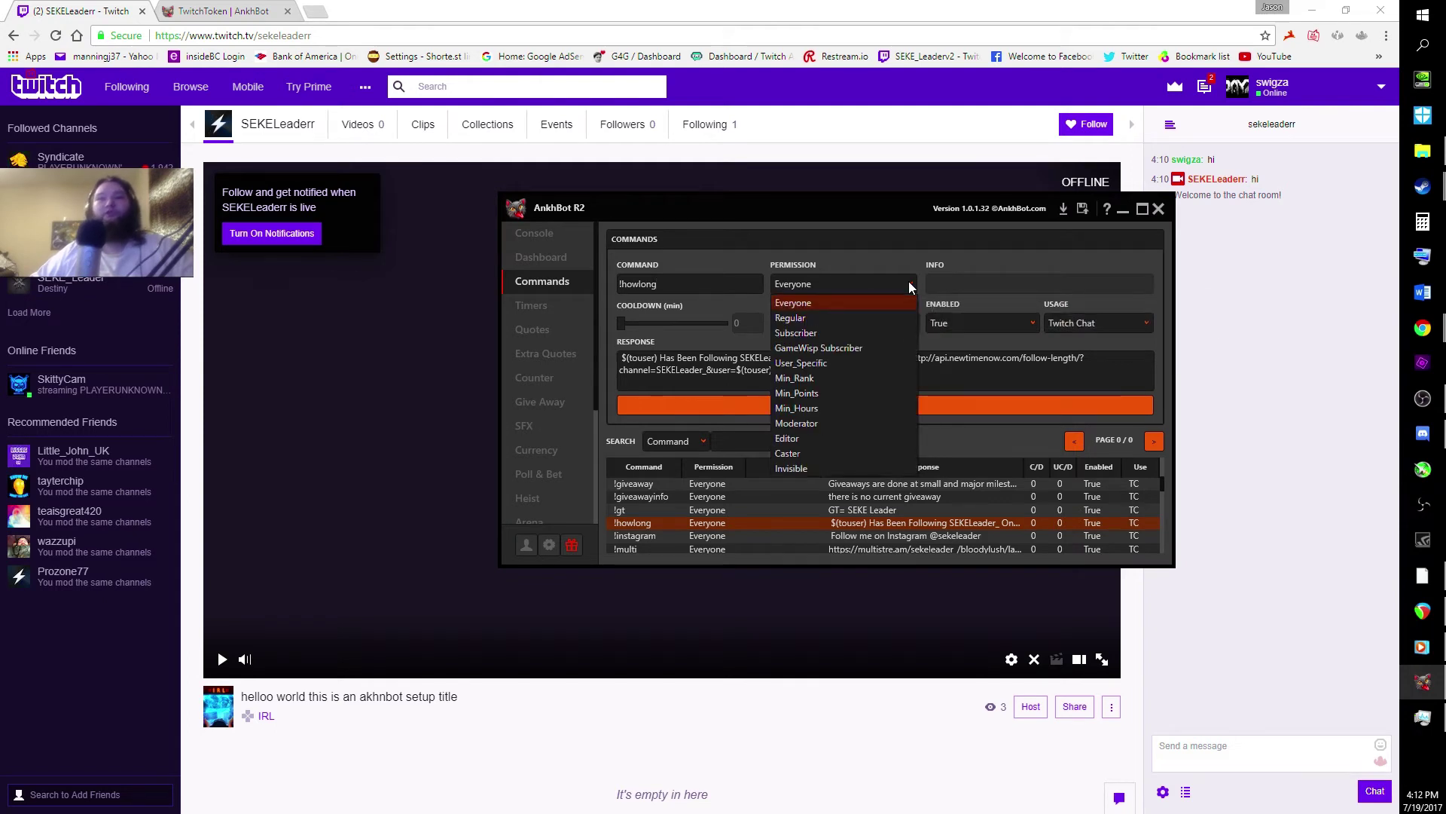
click(911, 287)
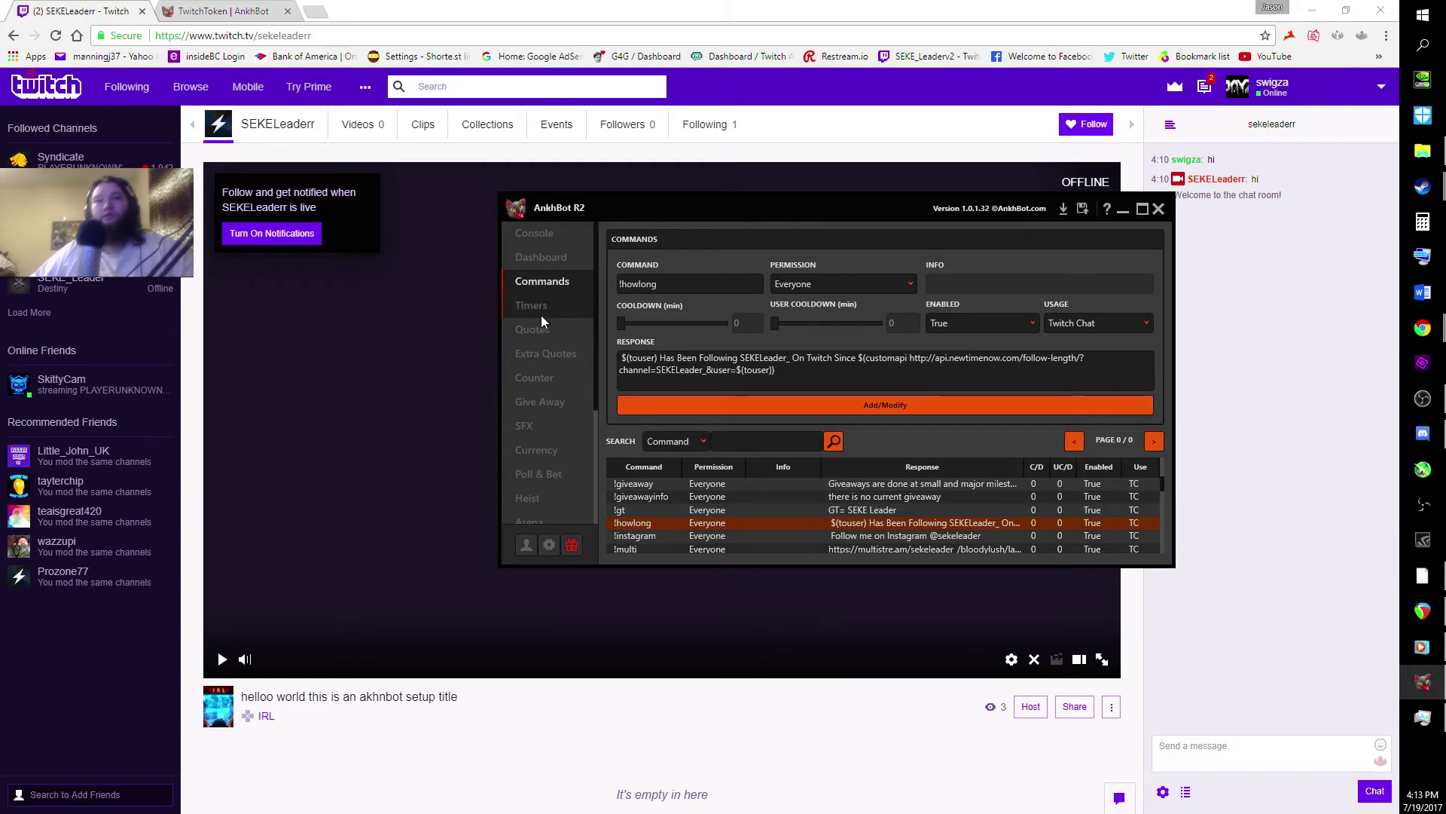
Open the SFX section and remove the damn sound effect, confirming the deletion.
scroll(541, 315, down, 3)
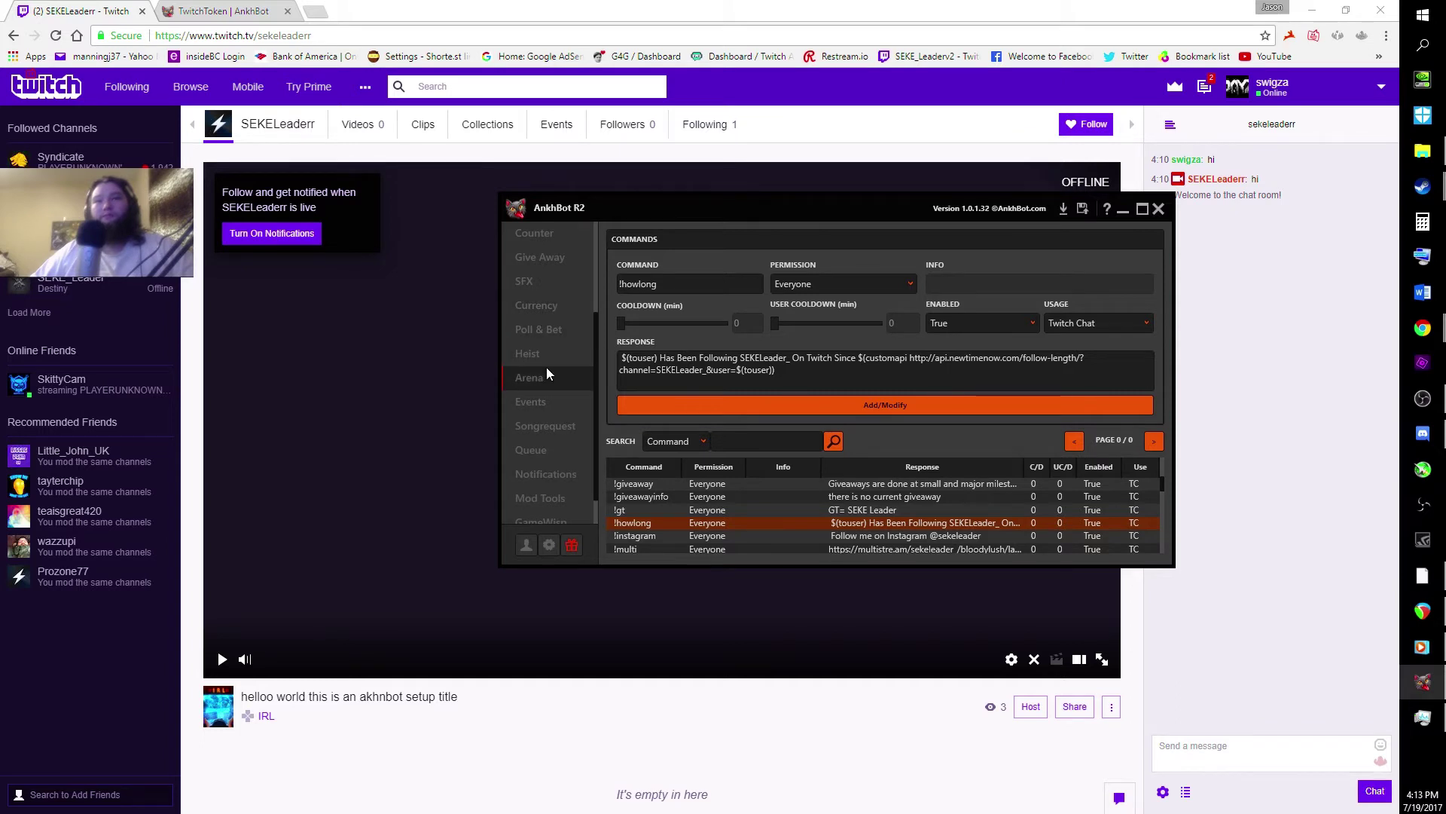
click(551, 285)
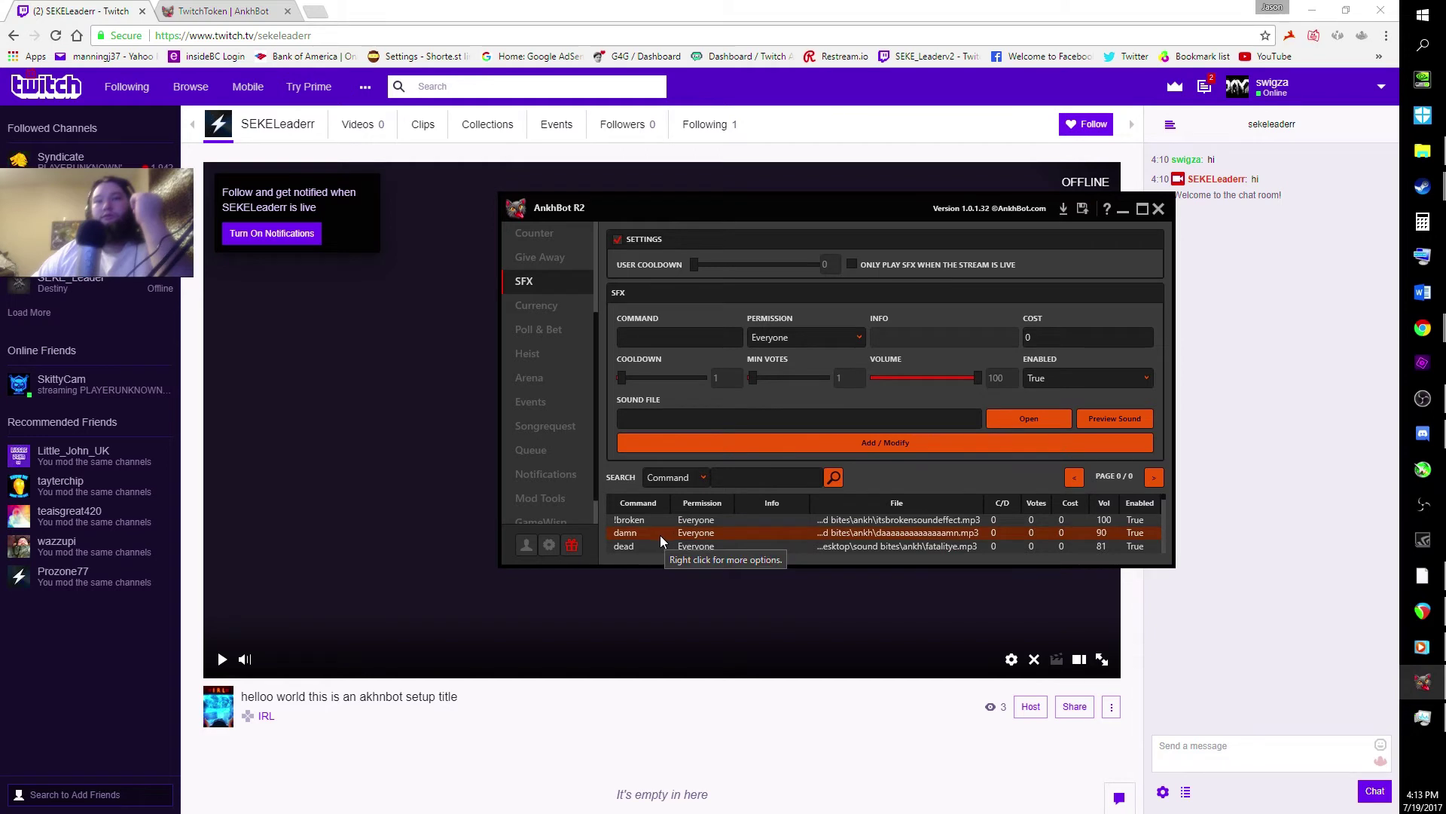
right_click(840, 535)
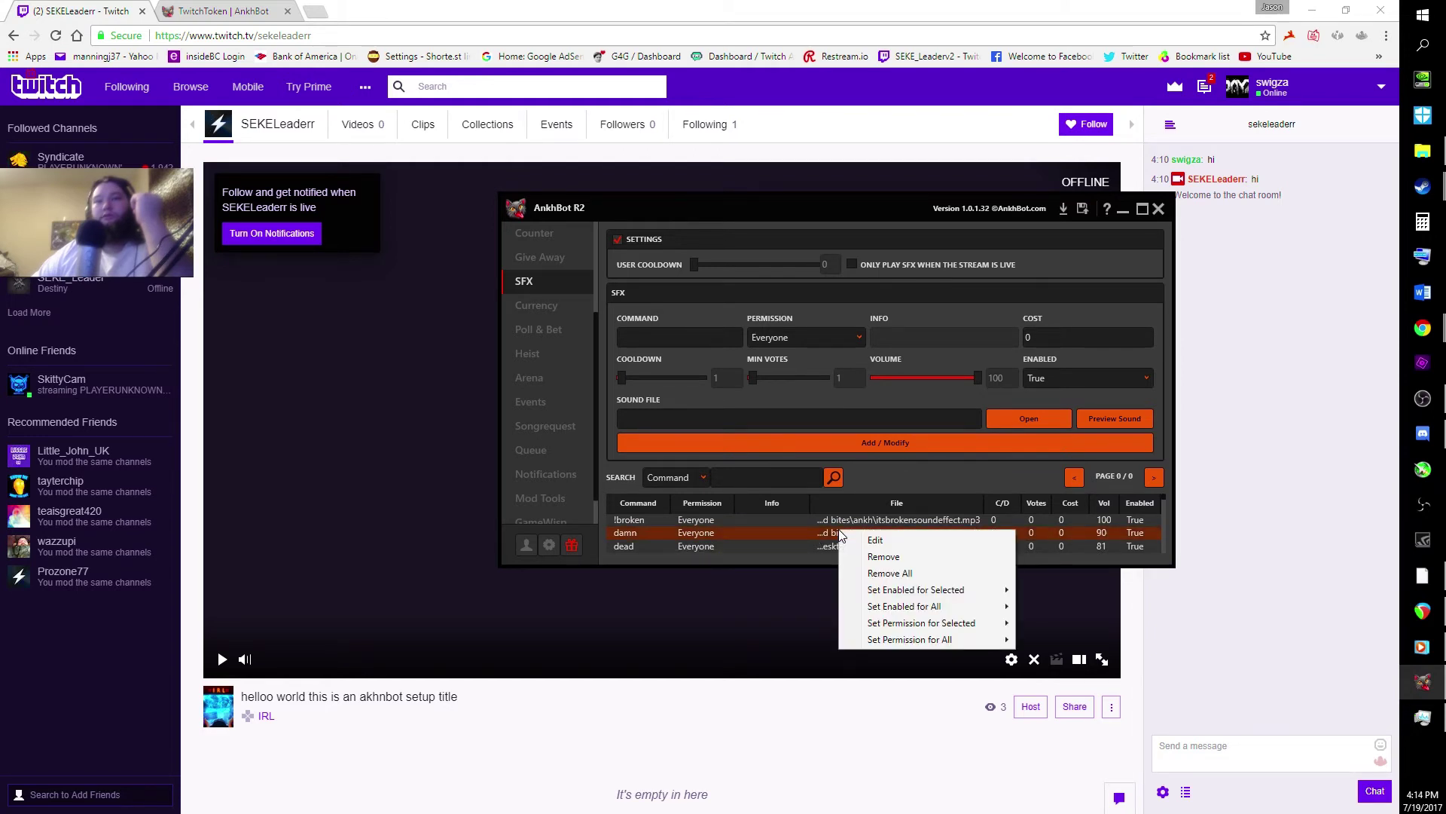
click(886, 557)
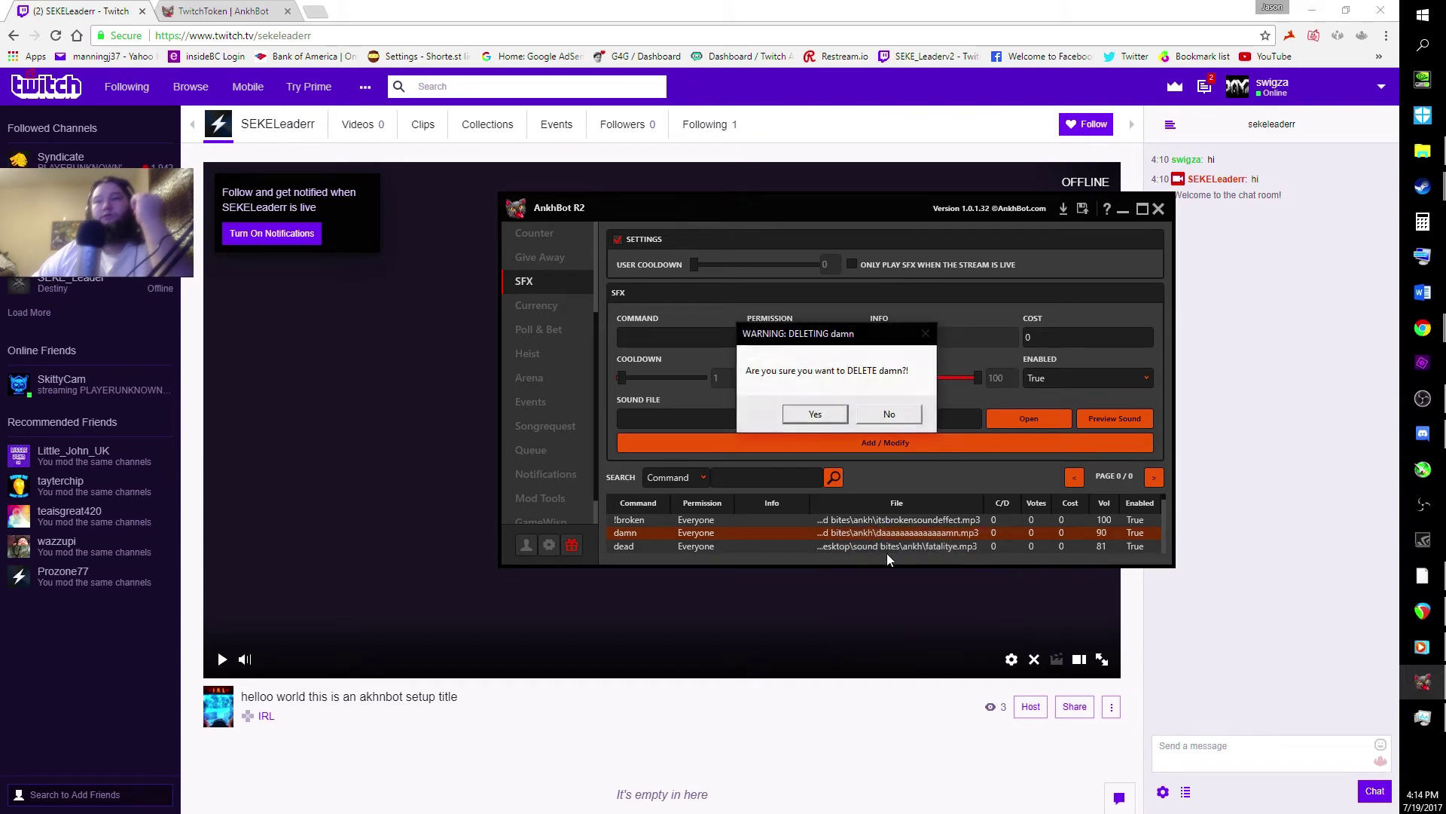
click(822, 416)
Enter damn as a new SFX command with volume 80 and both cooldown and minimum votes at 0.
click(669, 341)
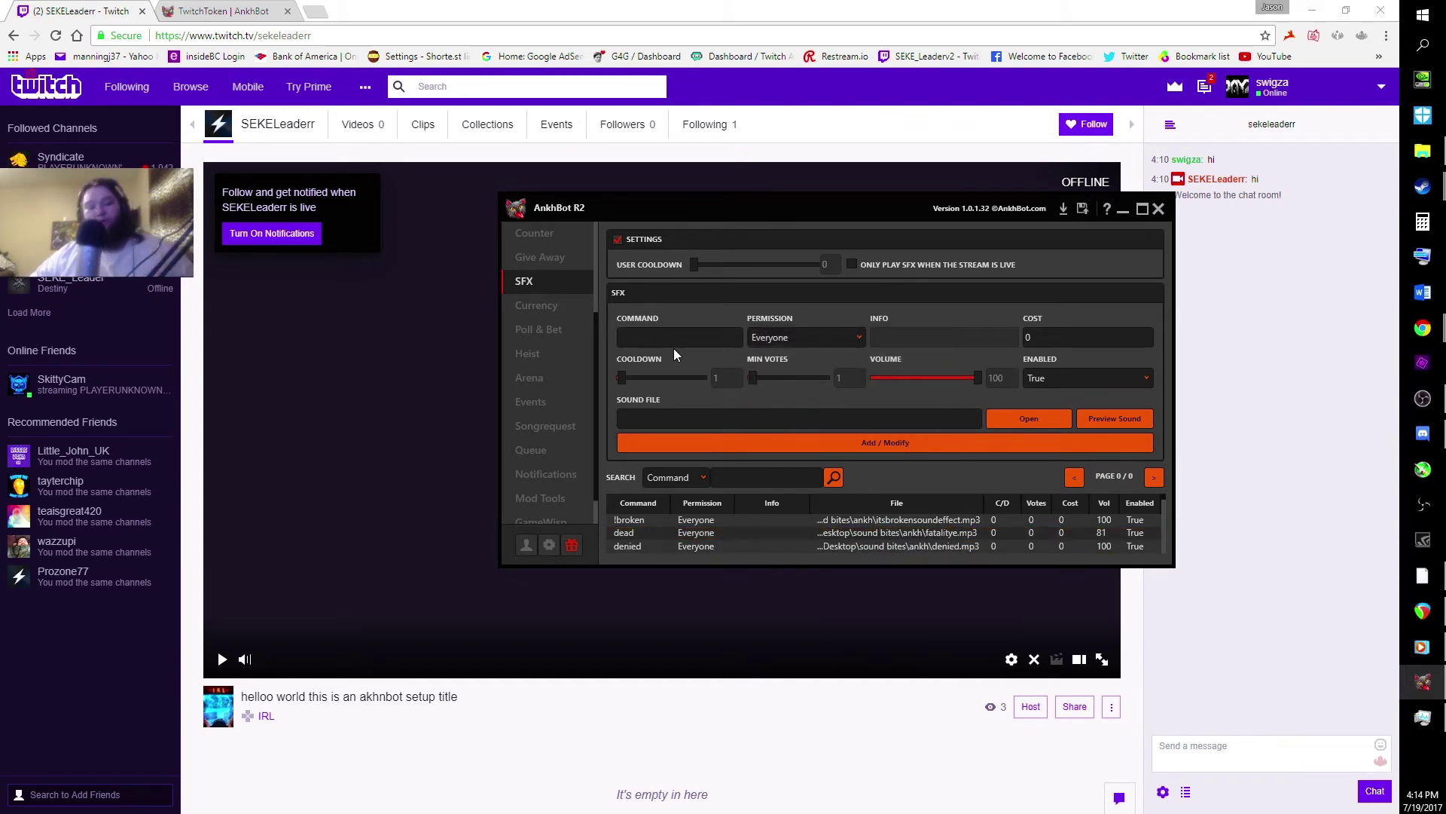
text(damn)
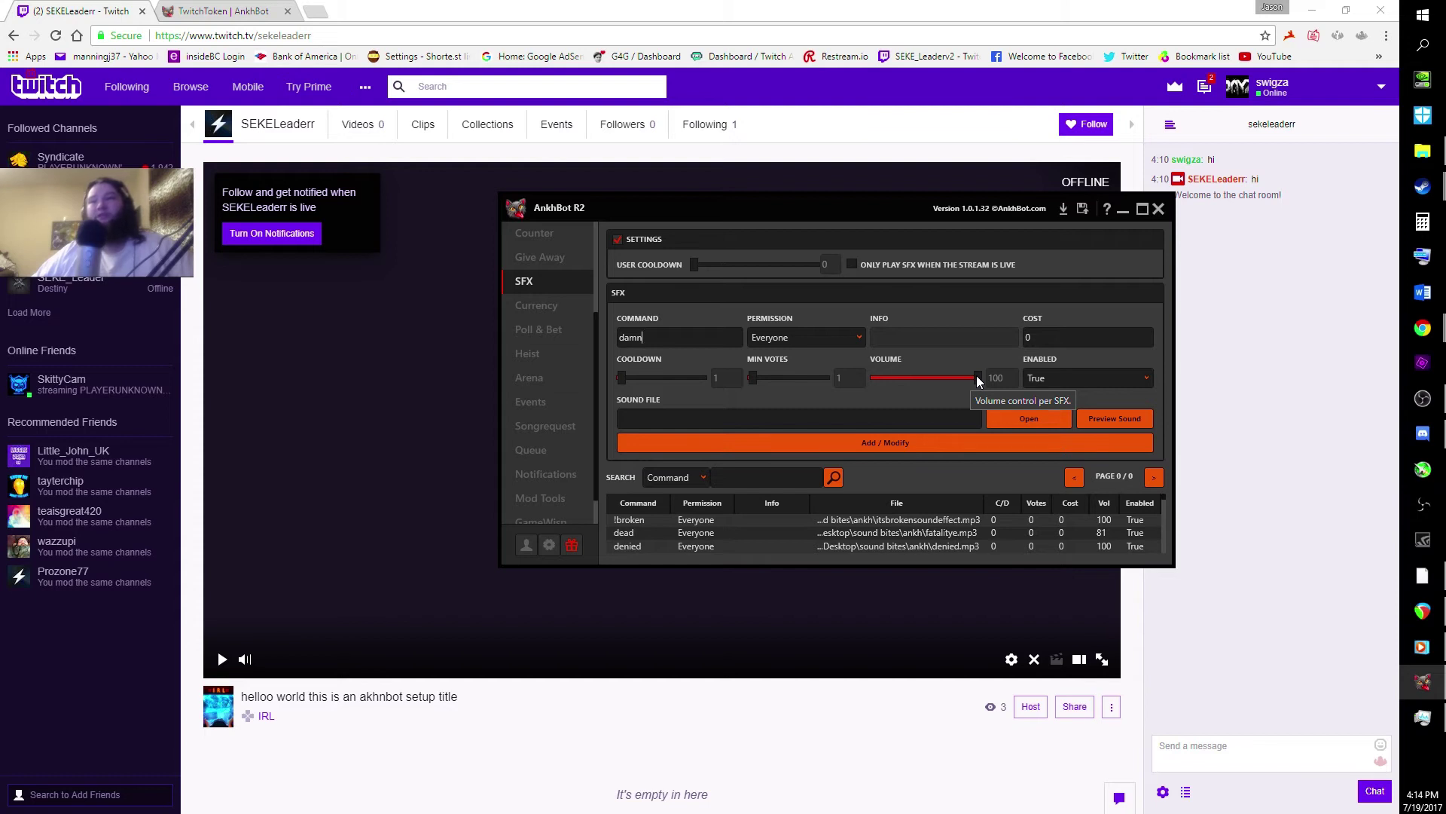
drag(978, 374, 968, 377)
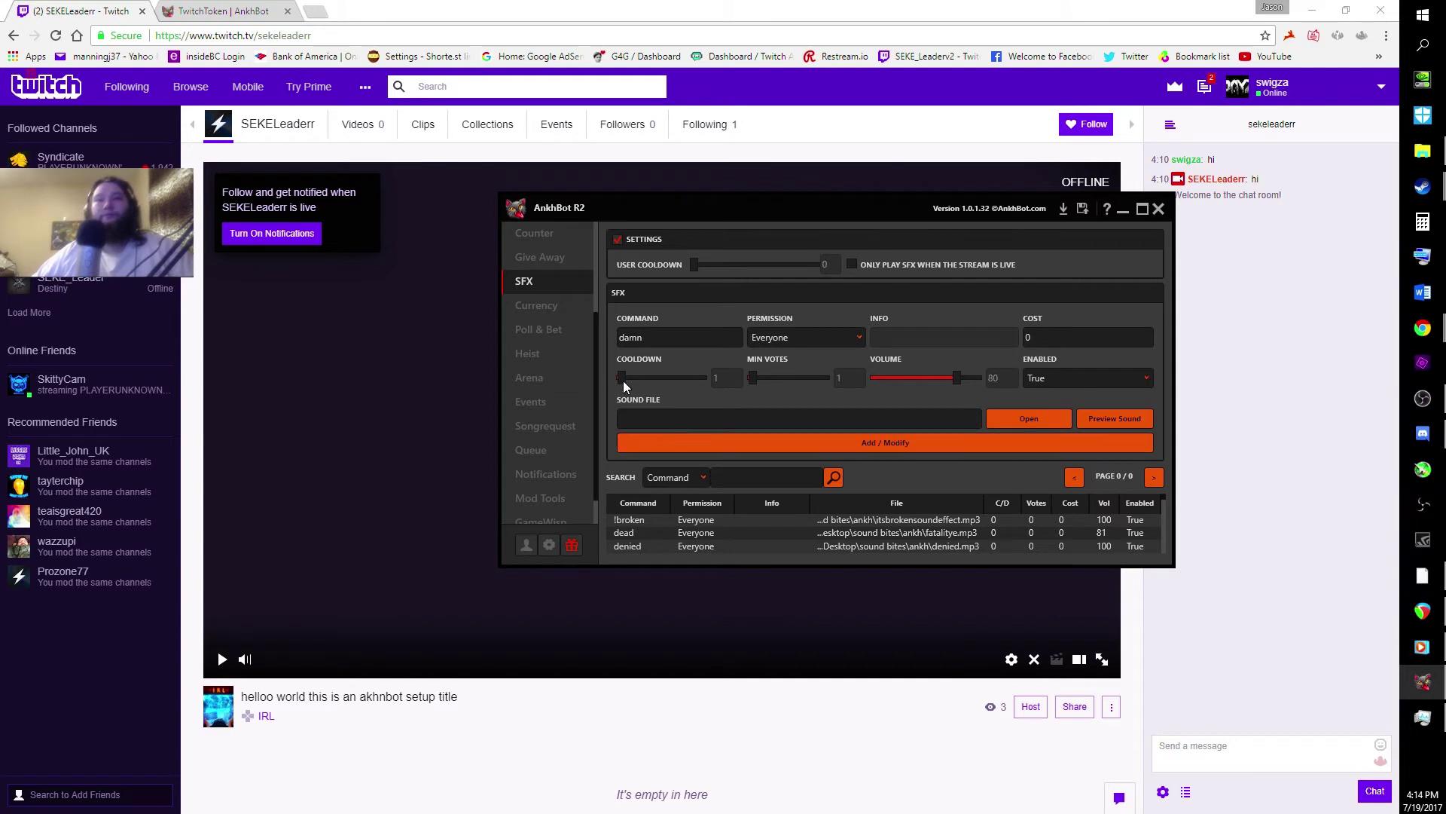
drag(761, 372, 753, 378)
Choose the drawn-out "damn" MP3 from the Desktop's sound bites\ankh folder as the sound file and add the effect.
click(1025, 420)
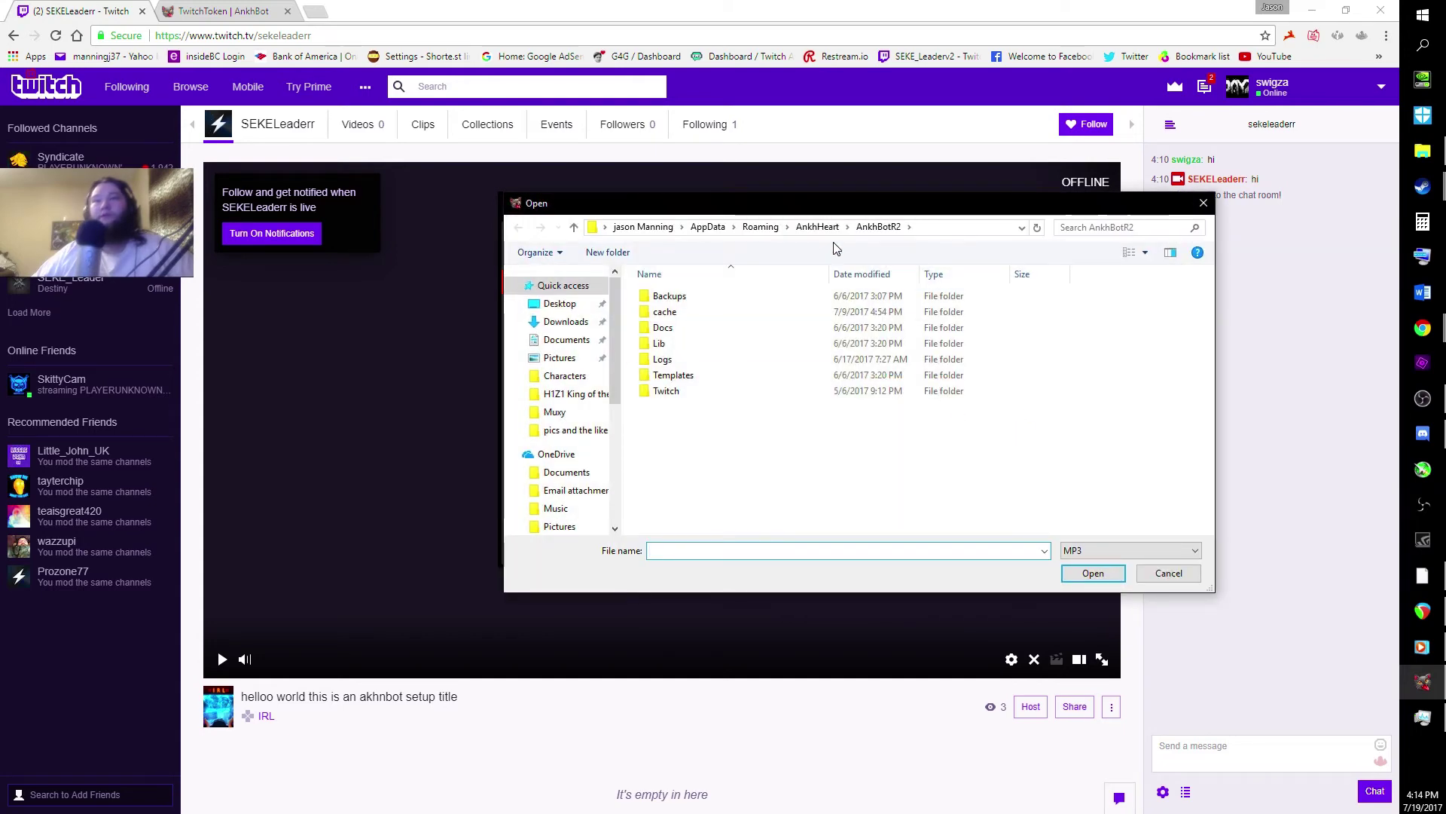
click(575, 306)
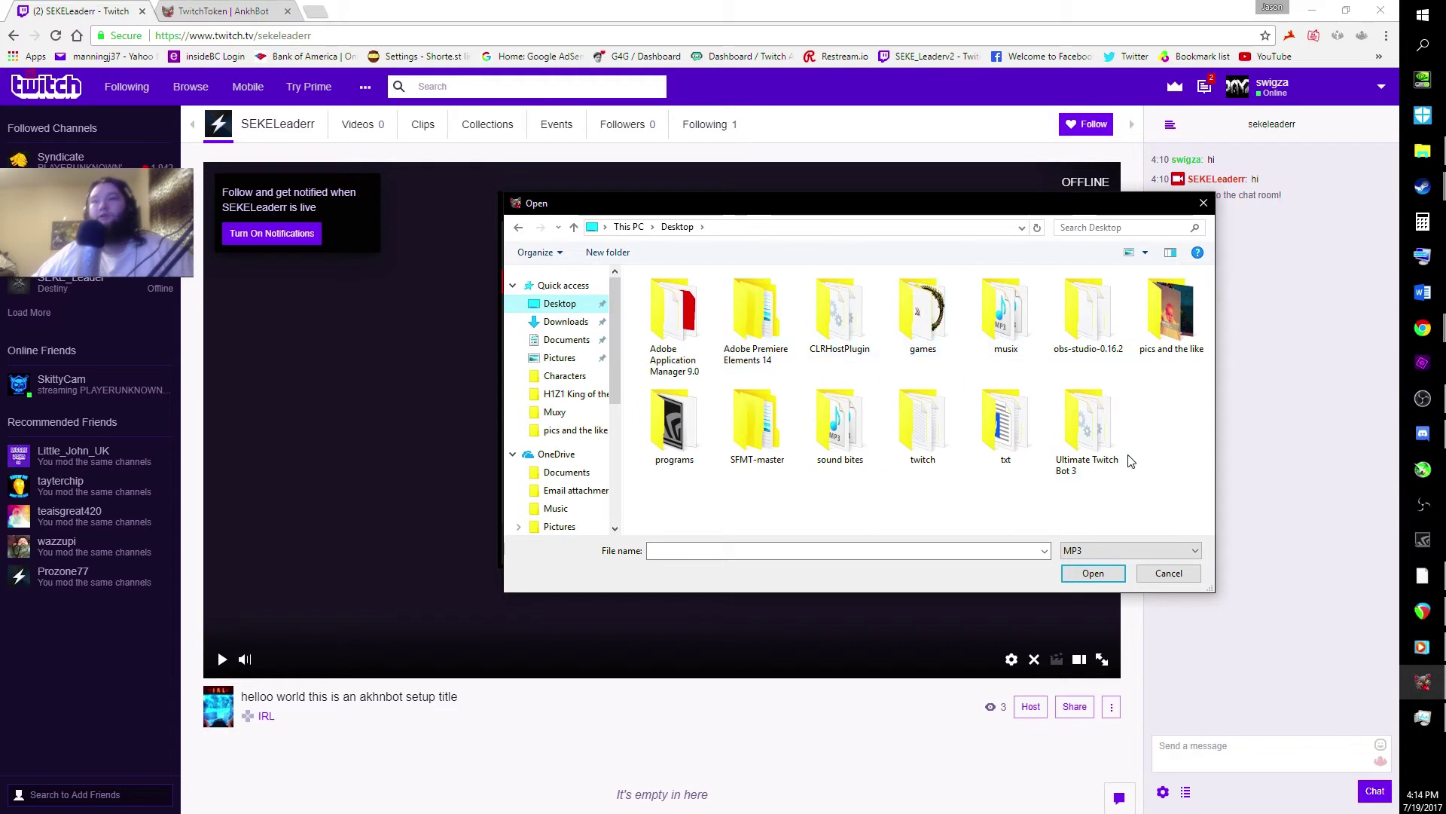
double_click(837, 441)
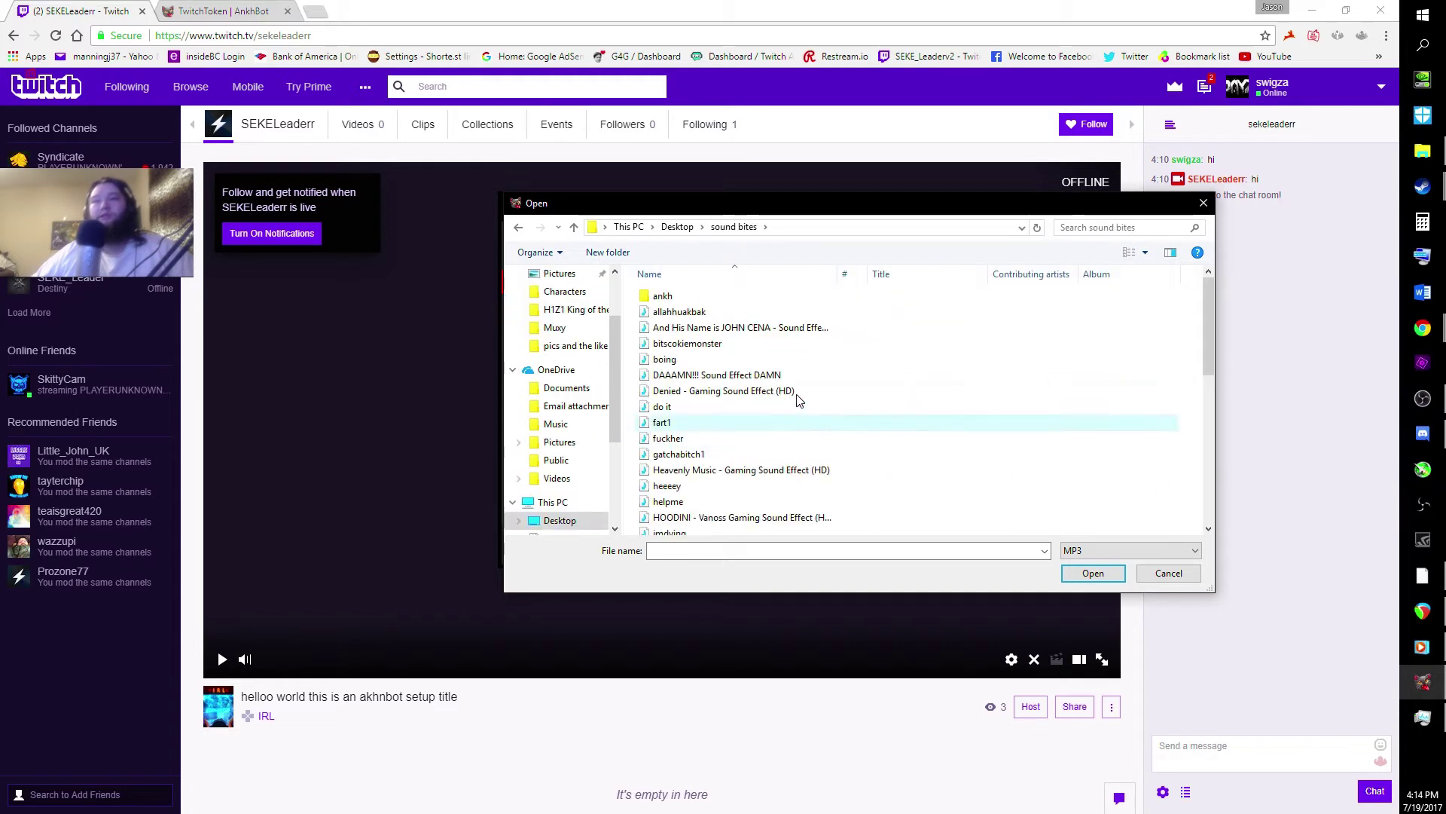
double_click(678, 296)
click(732, 300)
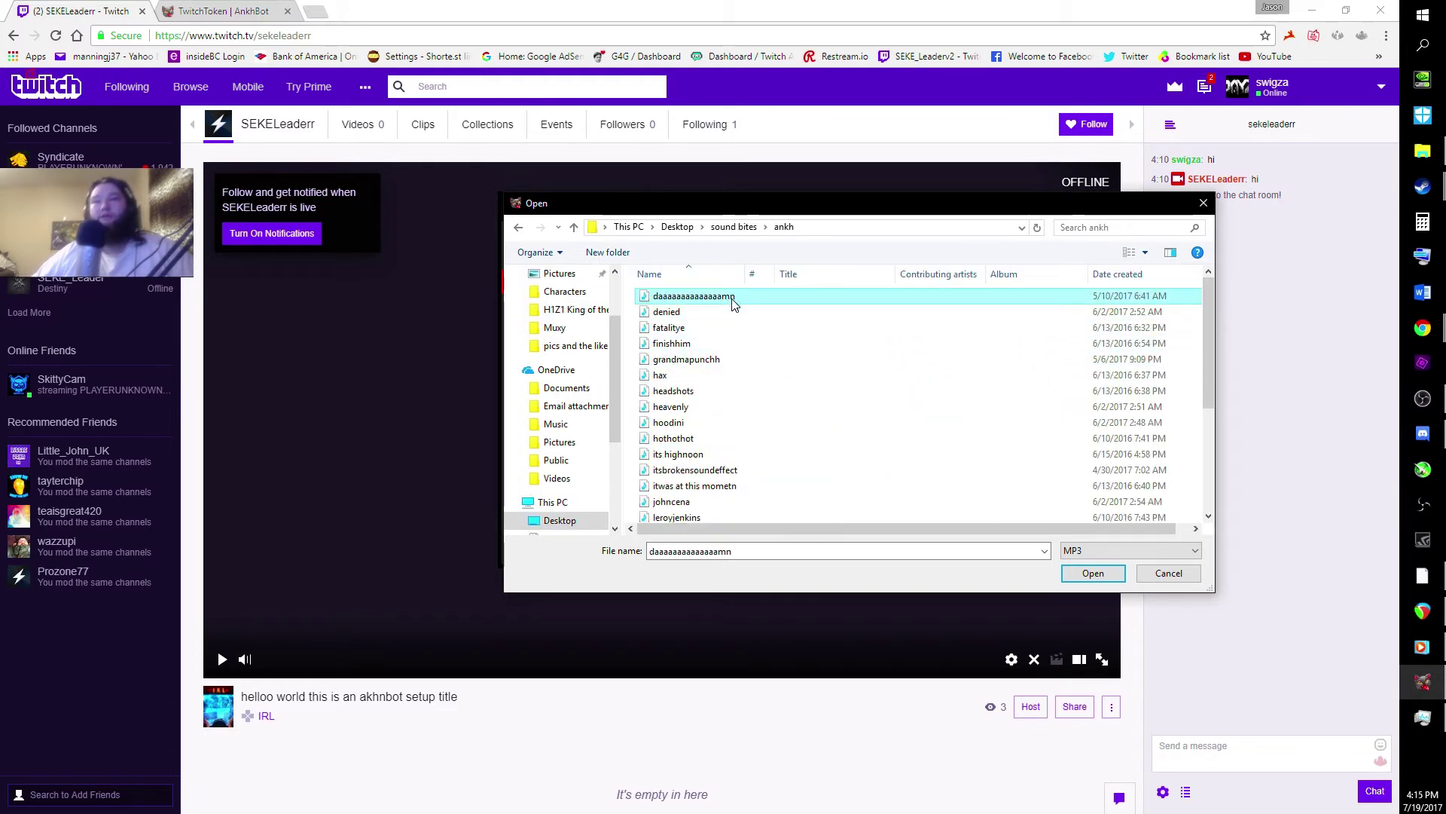
click(1068, 572)
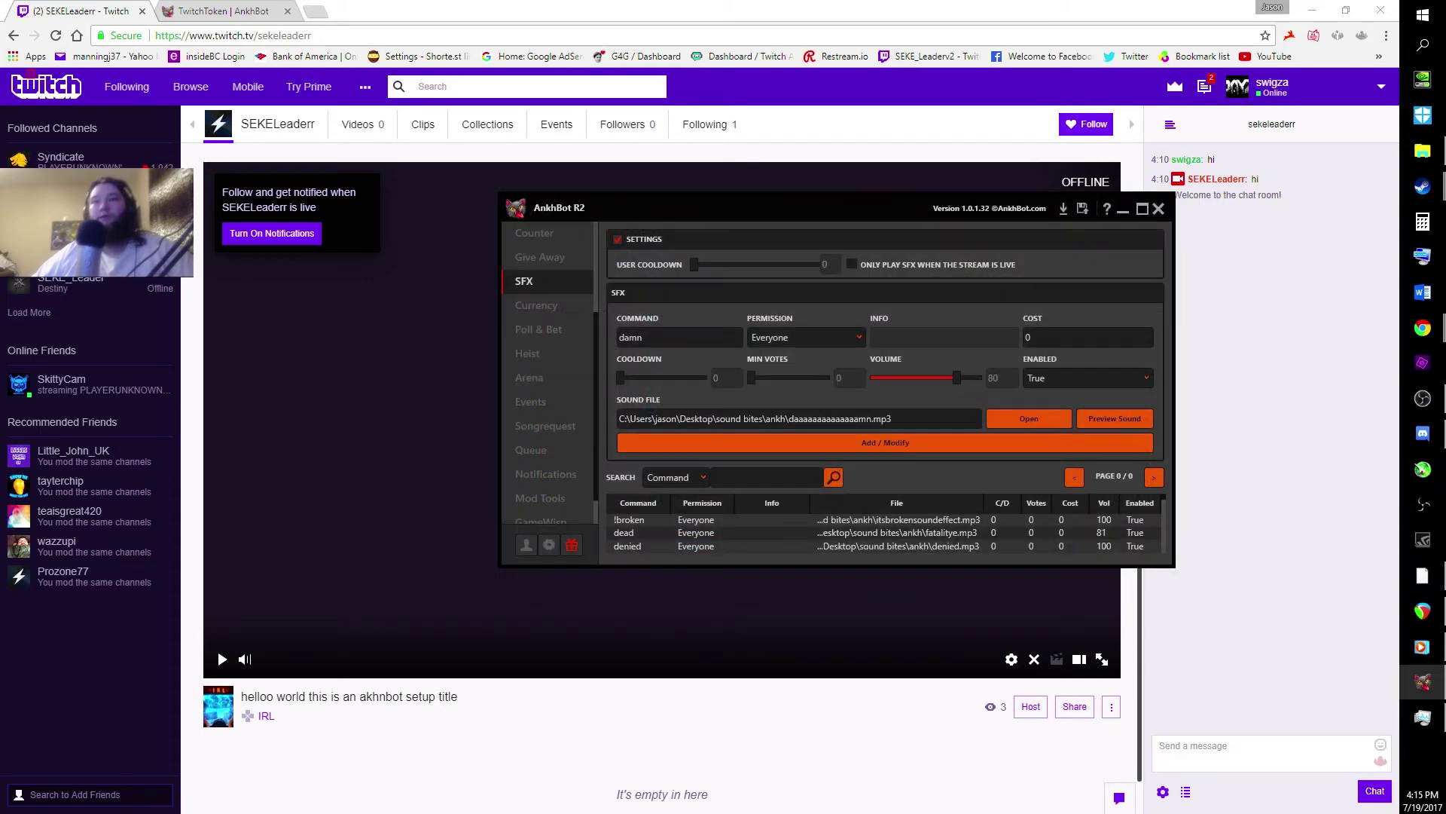
click(876, 440)
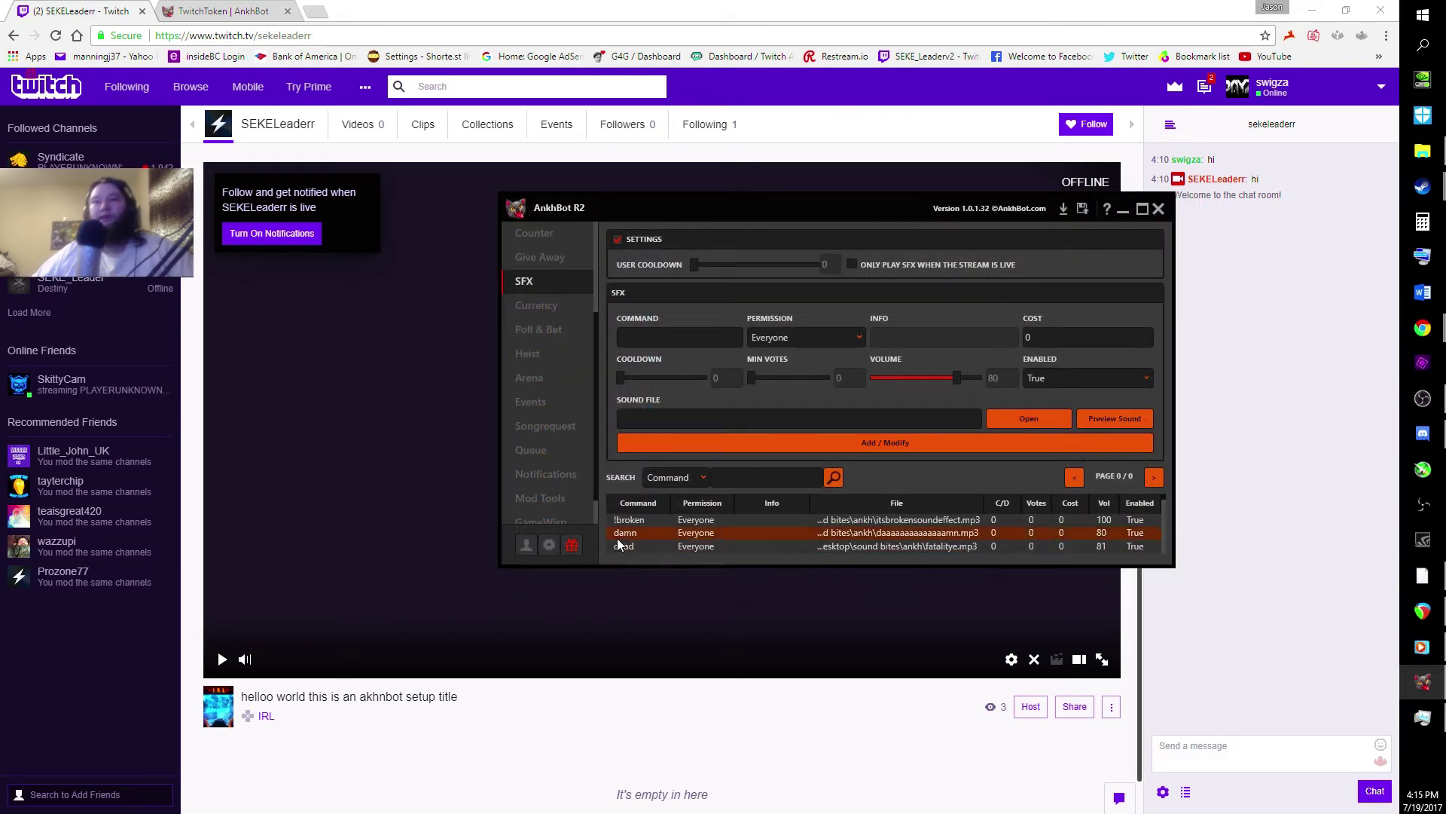
Test the sound effect by sending damn in the Twitch channel's chat, and return to AnkhBot.
click(1180, 751)
text(damn)
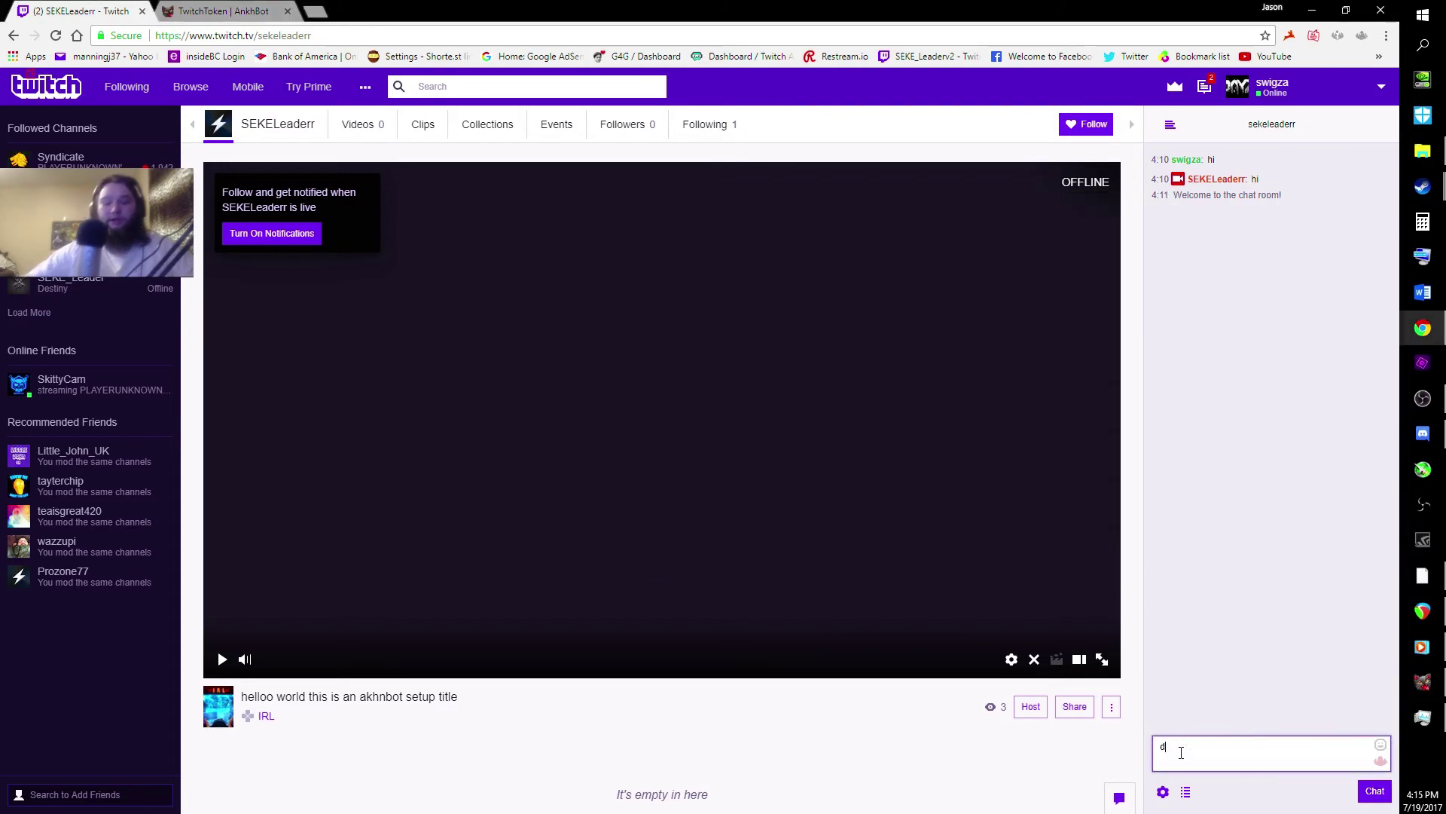
key(Return)
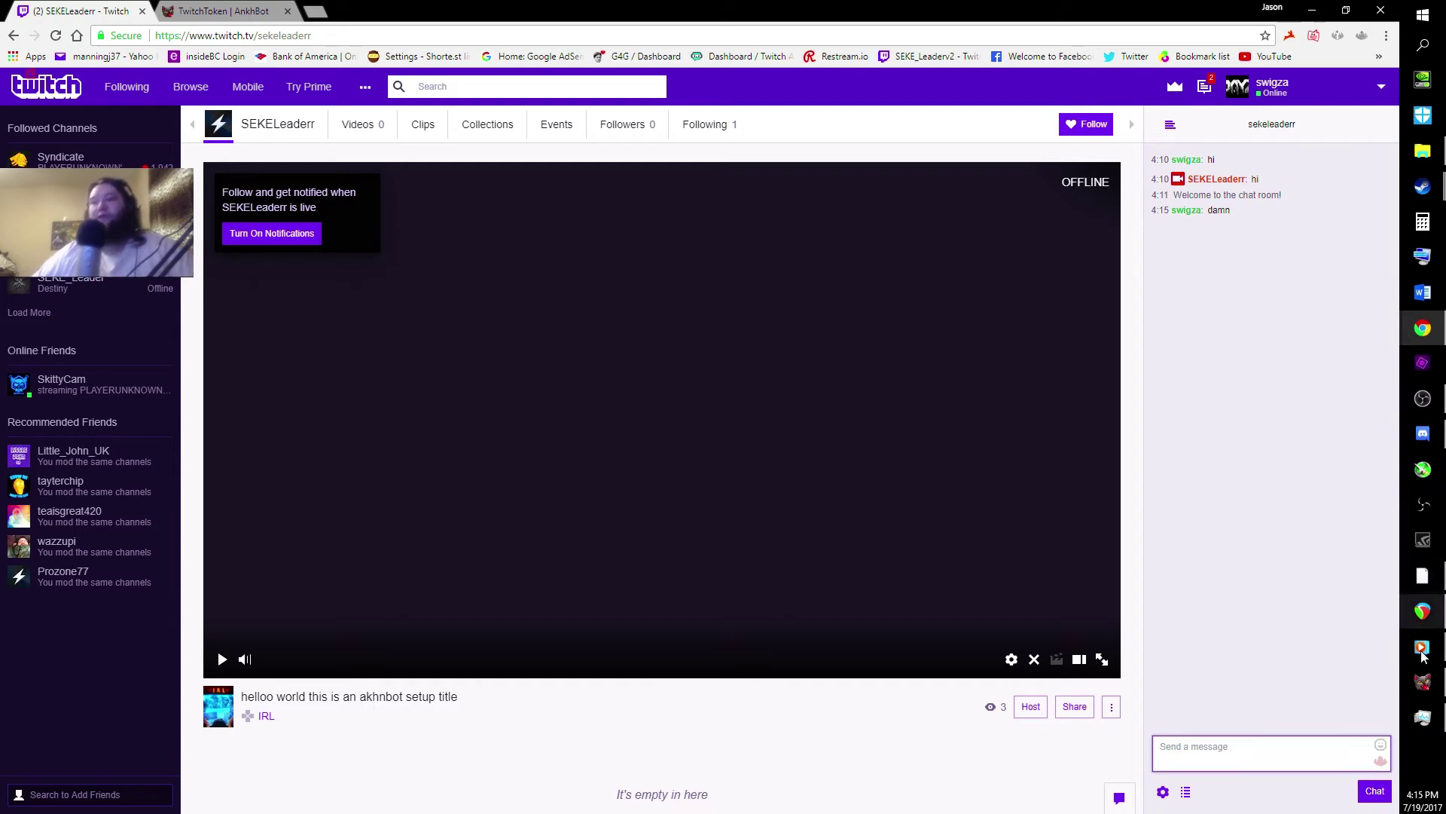
click(1422, 681)
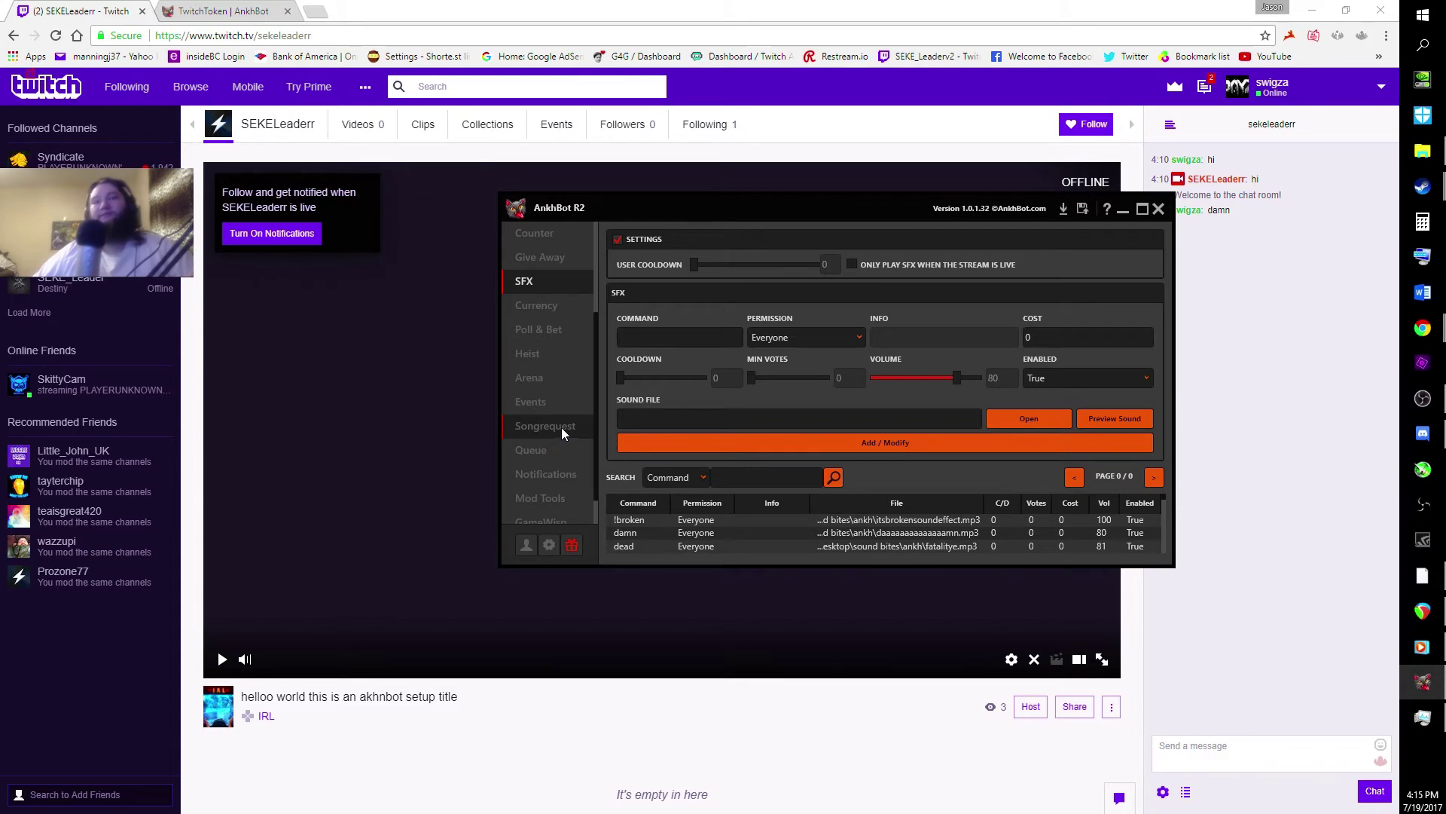
Open the Currency section and review the basic settings for the currency command, name and response.
click(535, 304)
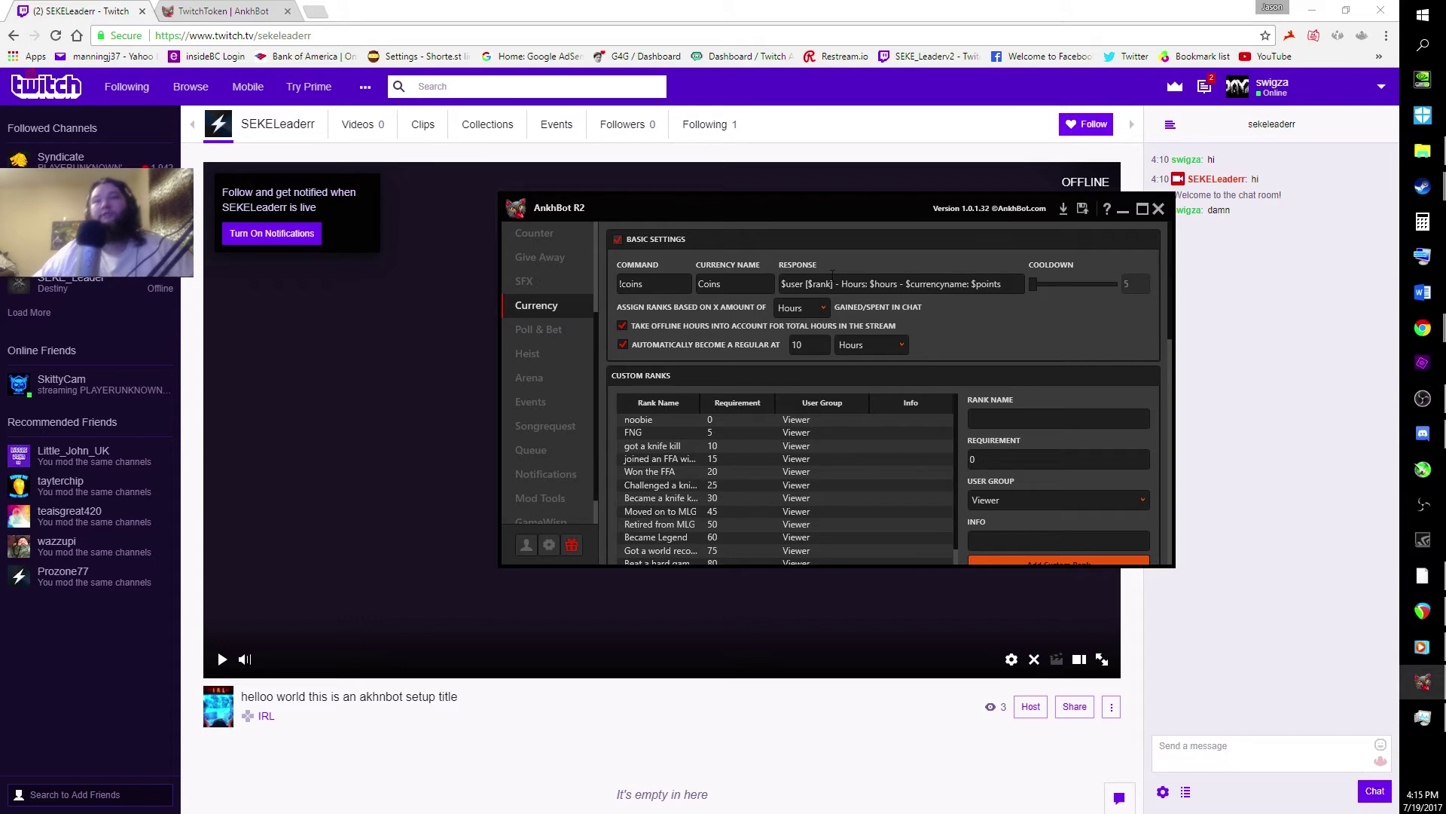
click(746, 284)
click(672, 282)
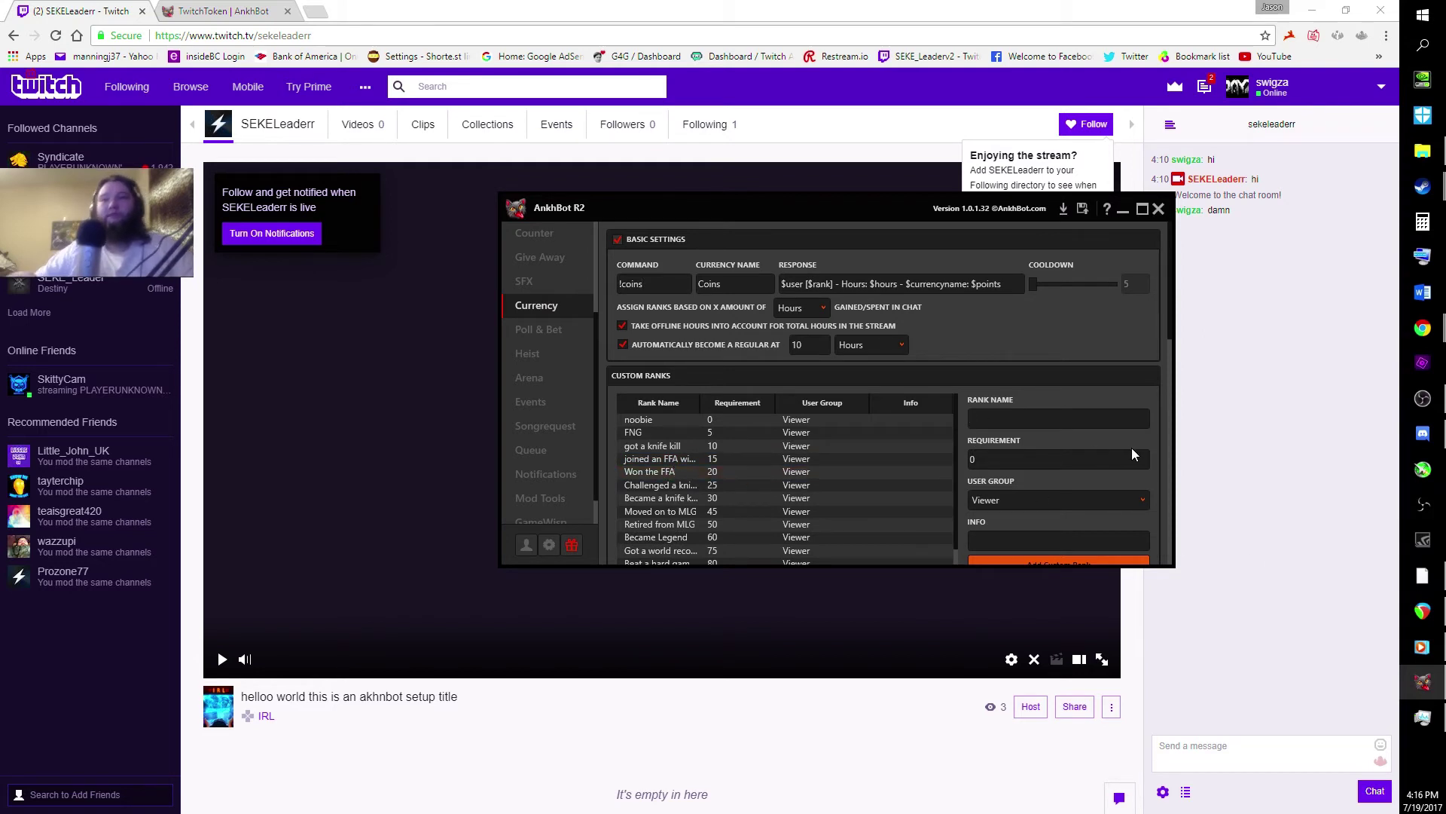
Name the new custom rank beast and check the options for what ranks are based on, keeping Hours.
text(beast)
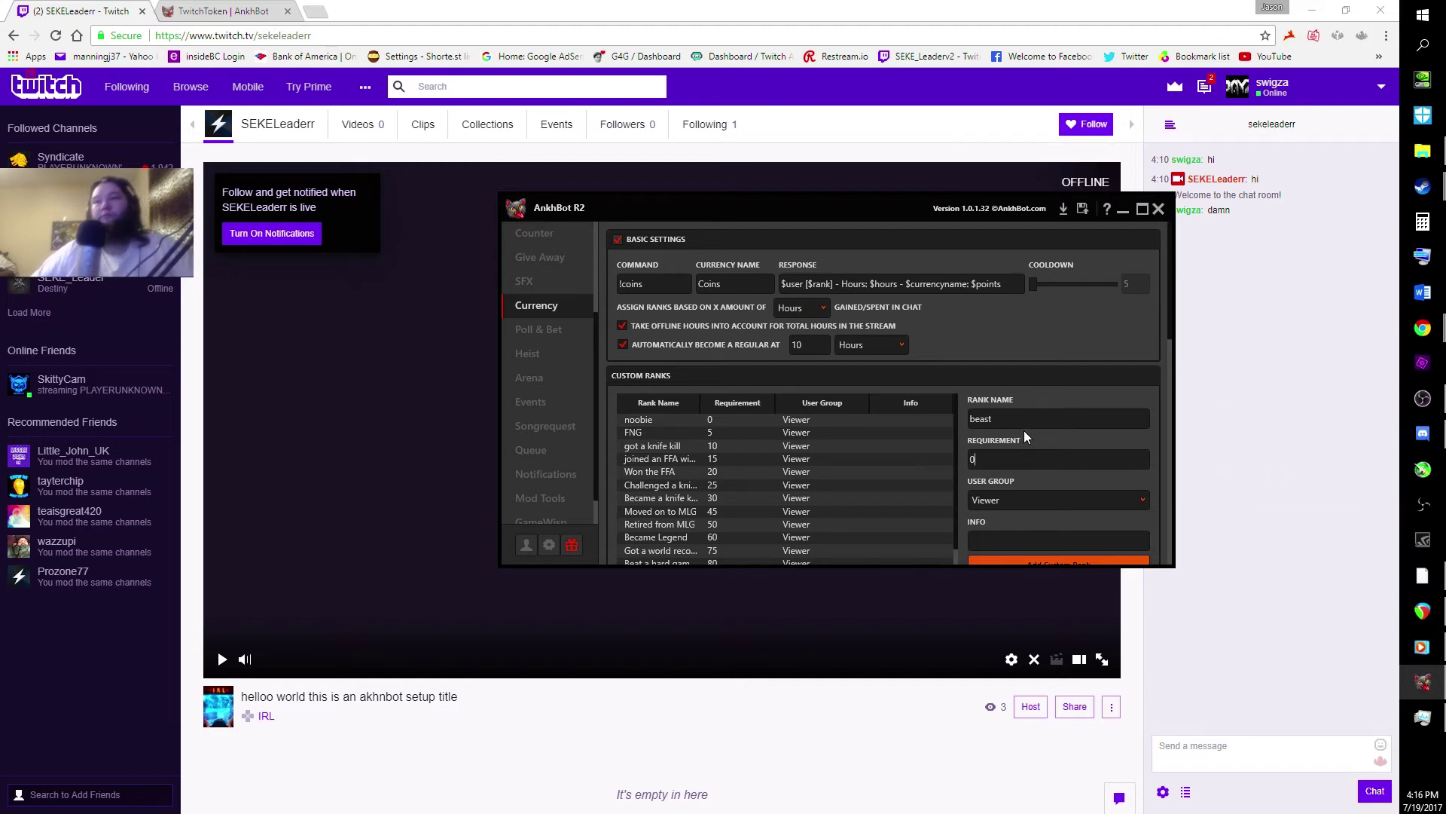
click(1025, 453)
click(822, 308)
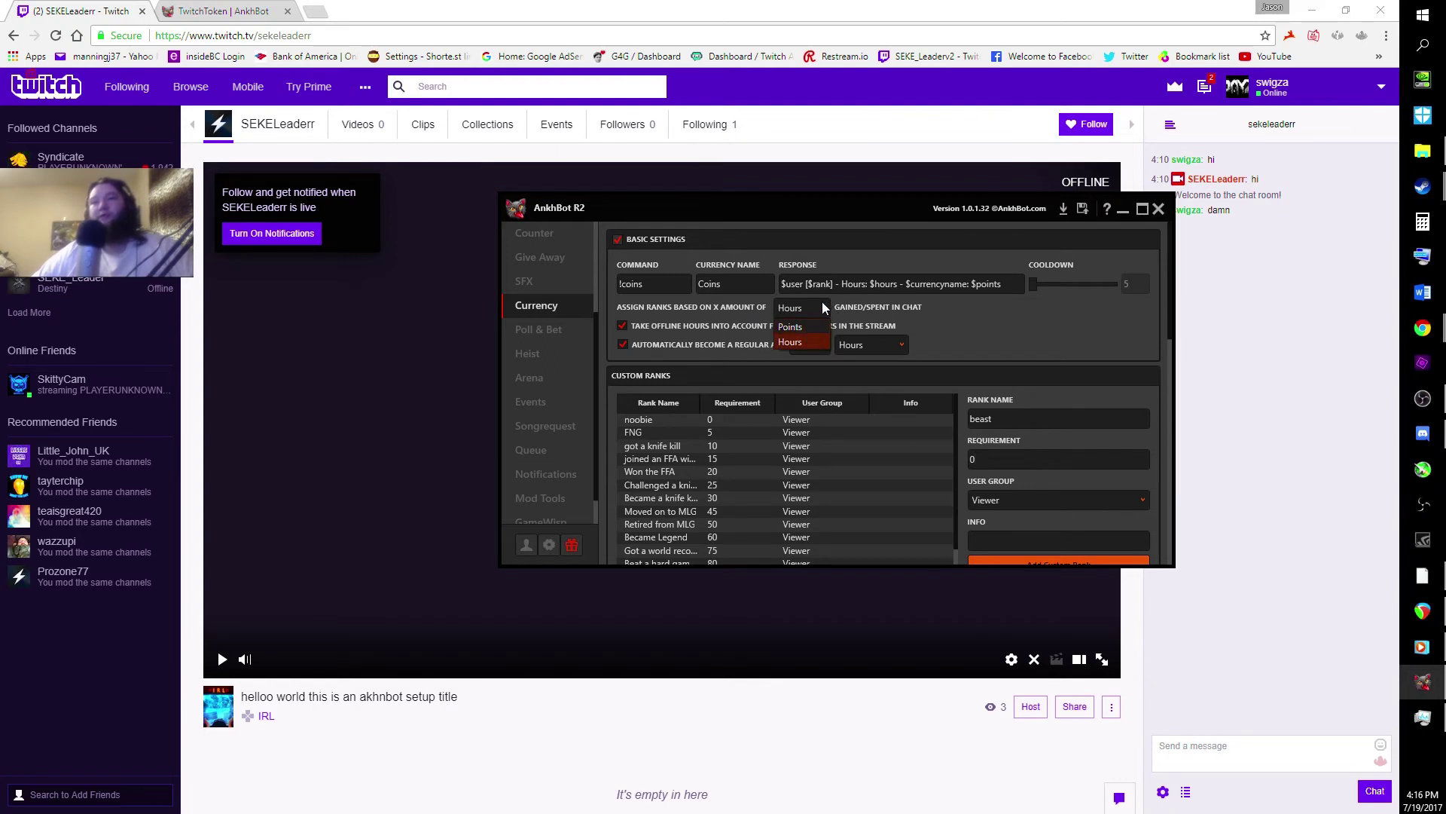
click(824, 309)
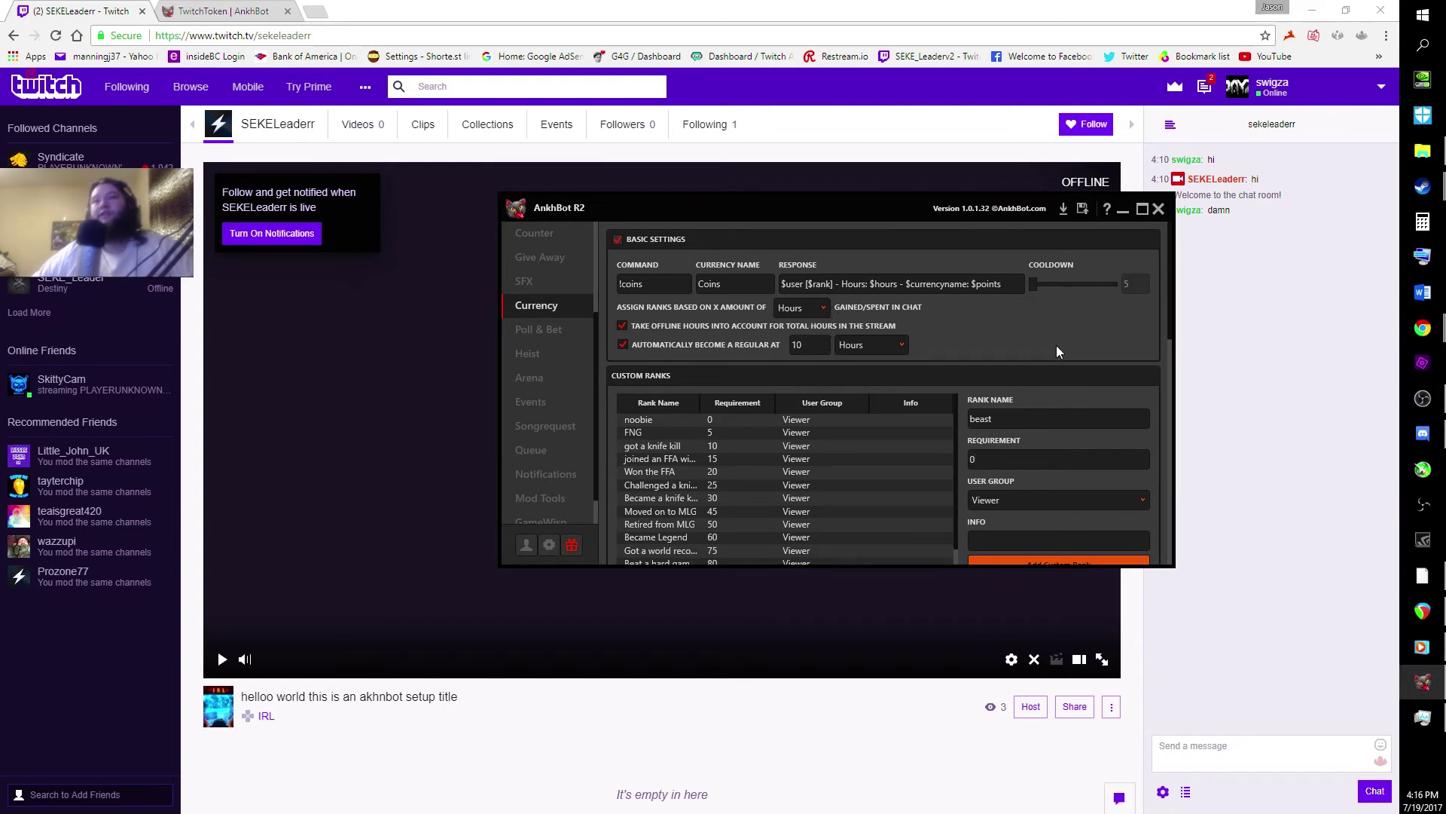
Set the beast rank's requirement to 19.
click(1020, 457)
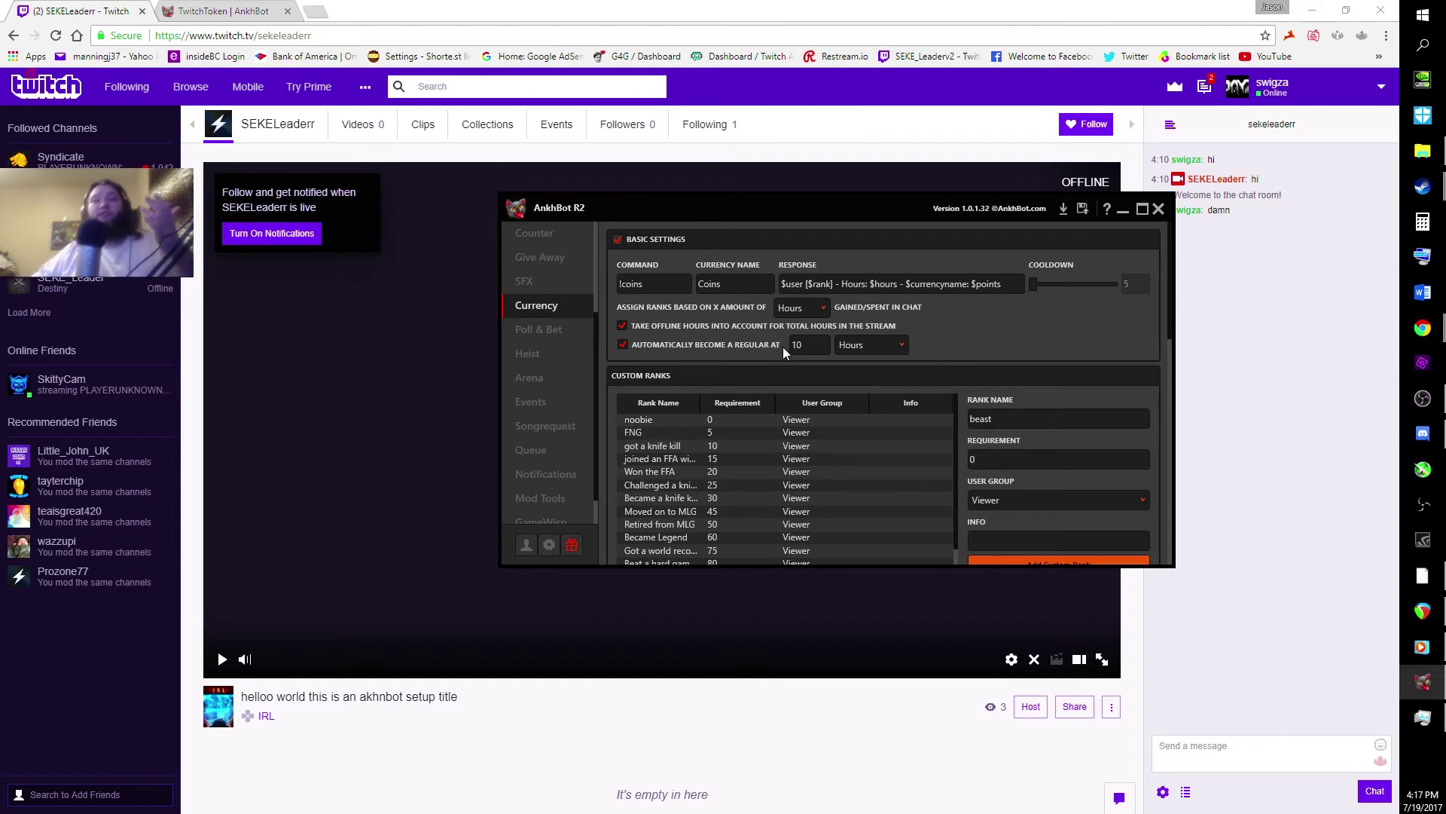
click(991, 459)
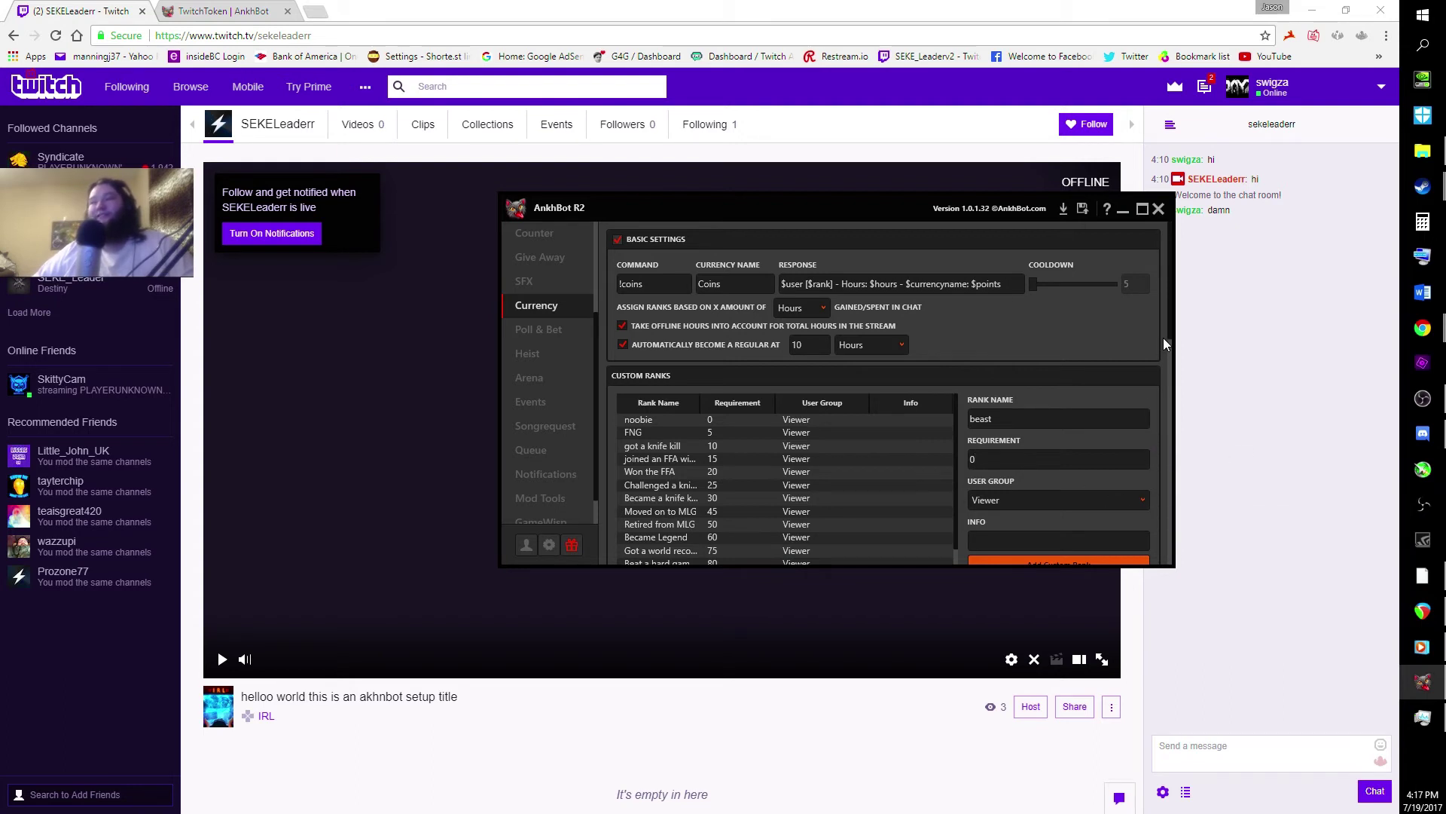
scroll(1143, 359, down, 1)
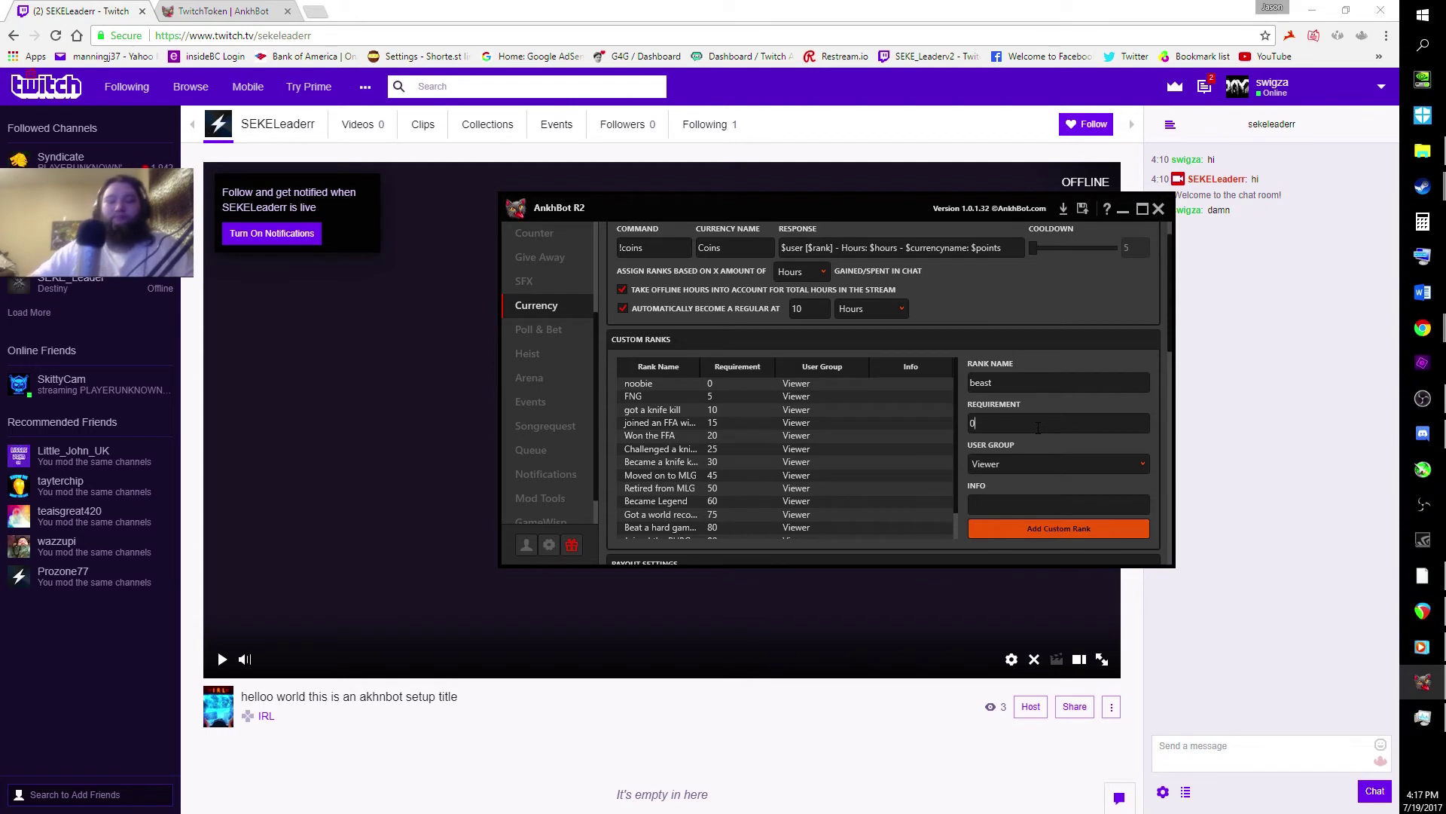
click(971, 423)
text(10)
key(BackSpace)
key(BackSpace)
text(9)
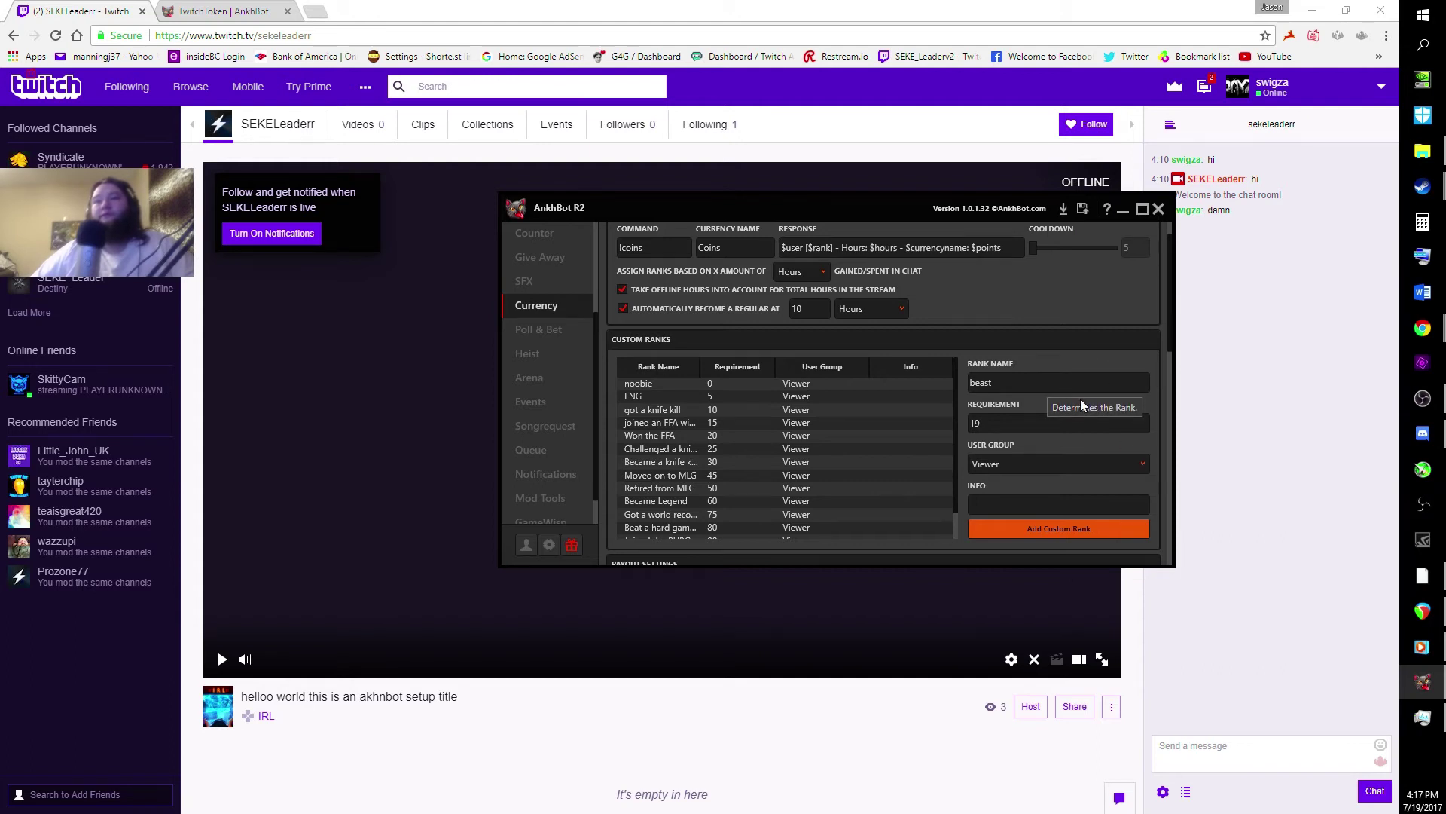
Check the user group choices, keep Viewer, and add the beast custom rank.
scroll(1115, 392, down, 1)
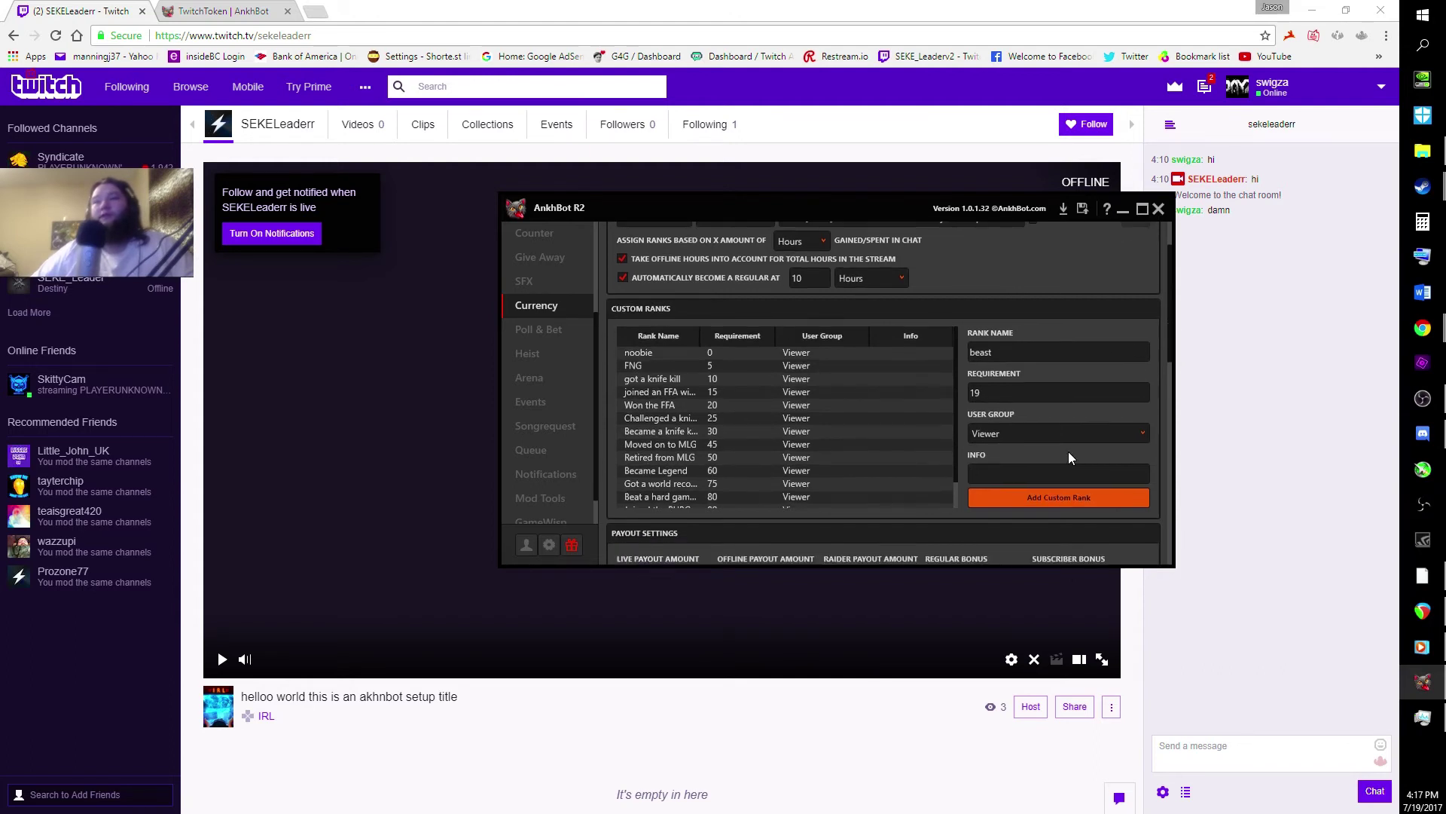
click(1003, 432)
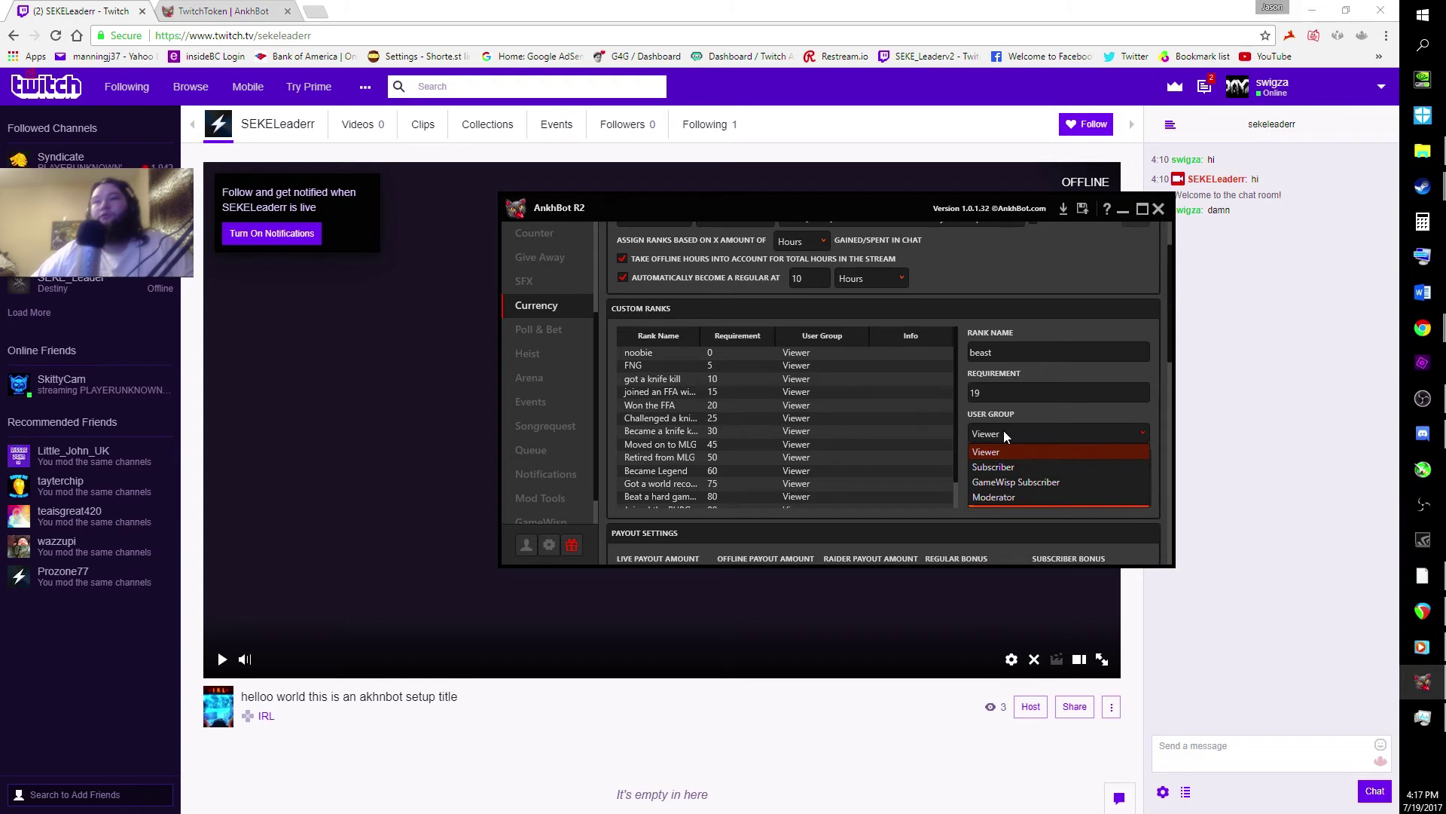
click(1003, 432)
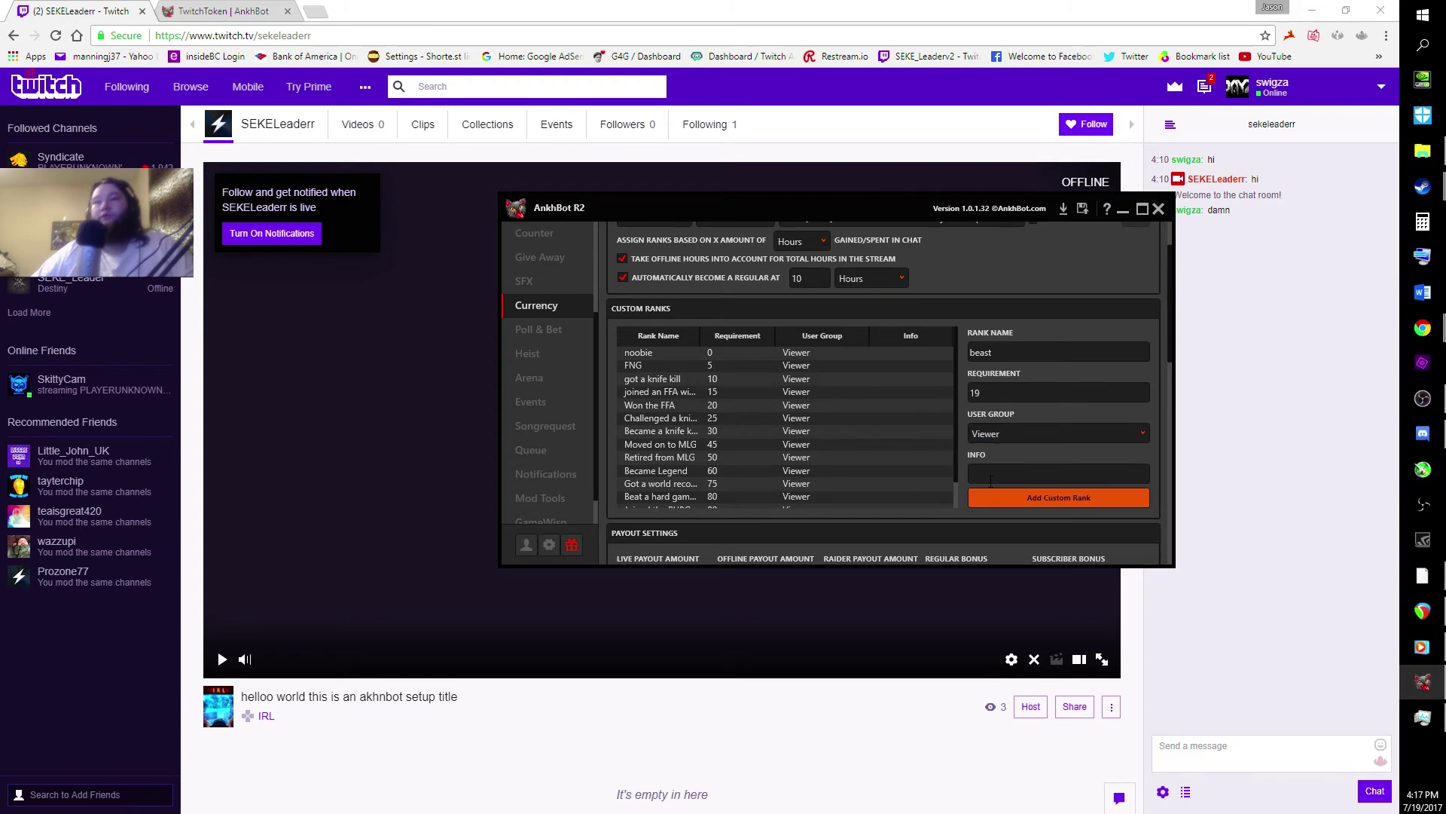
mouse_move(990, 481)
click(1057, 495)
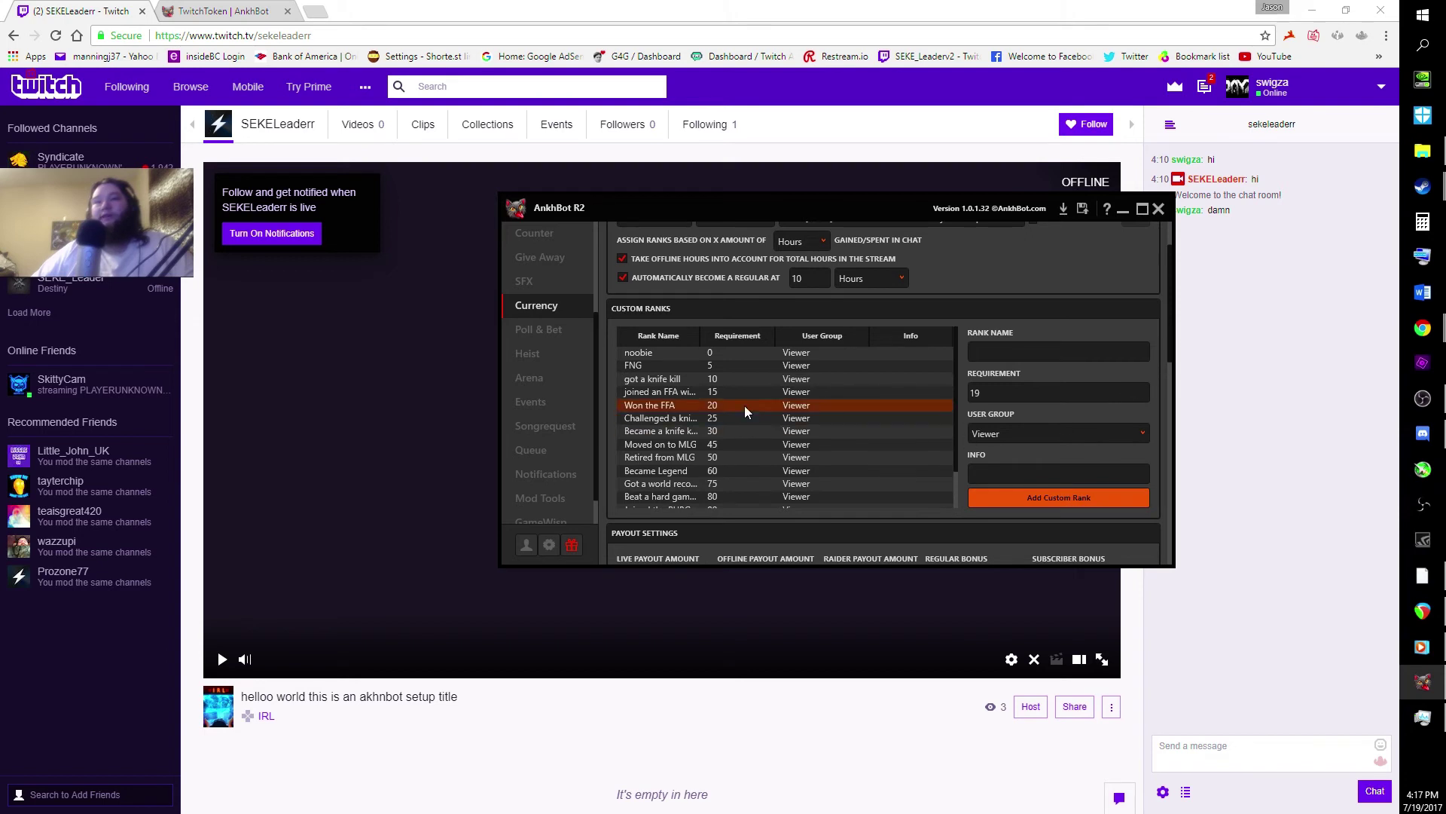
Find the beast rank in the custom ranks list and view its edit and remove options without applying any.
scroll(739, 408, down, 1)
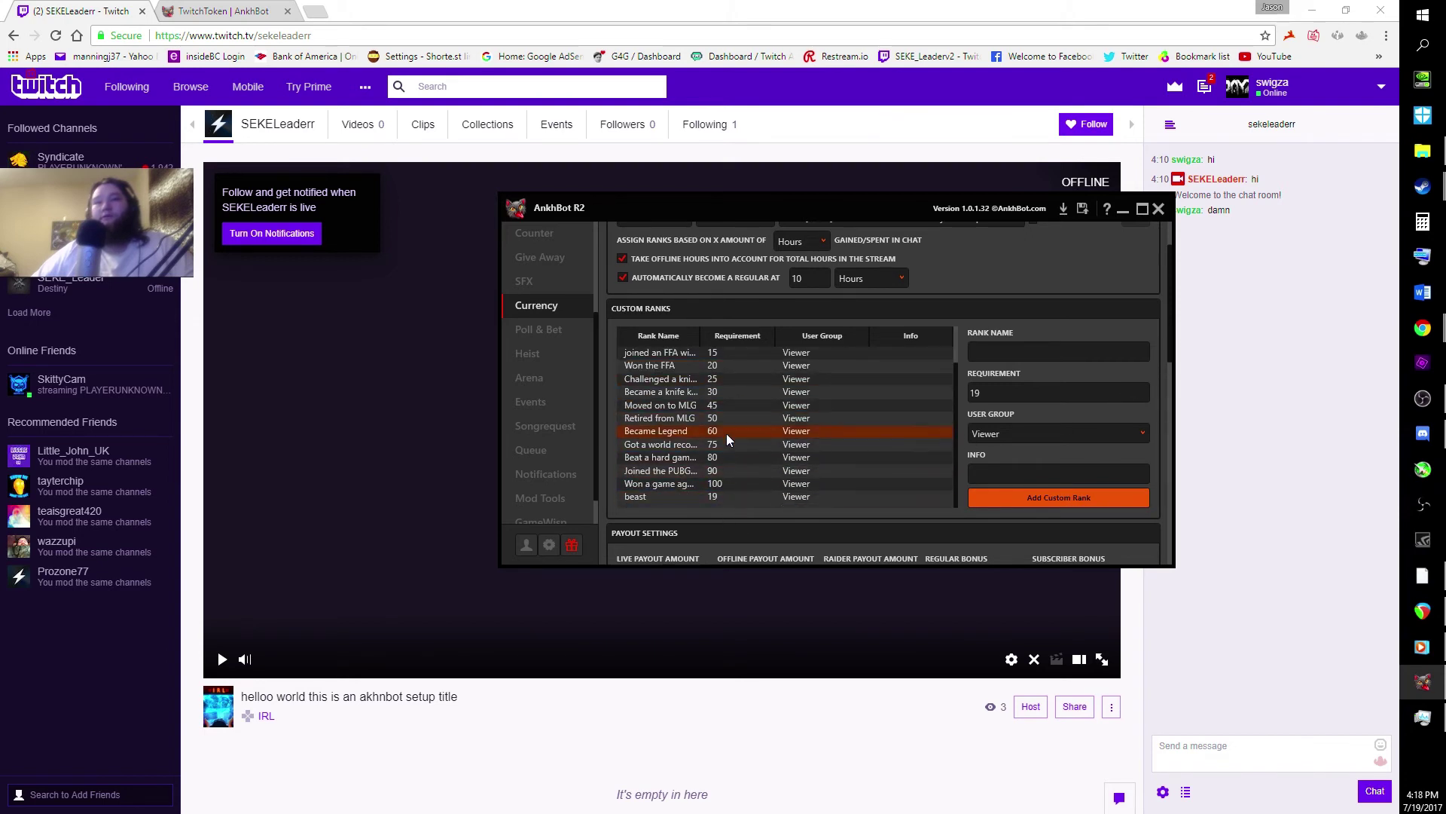
right_click(731, 497)
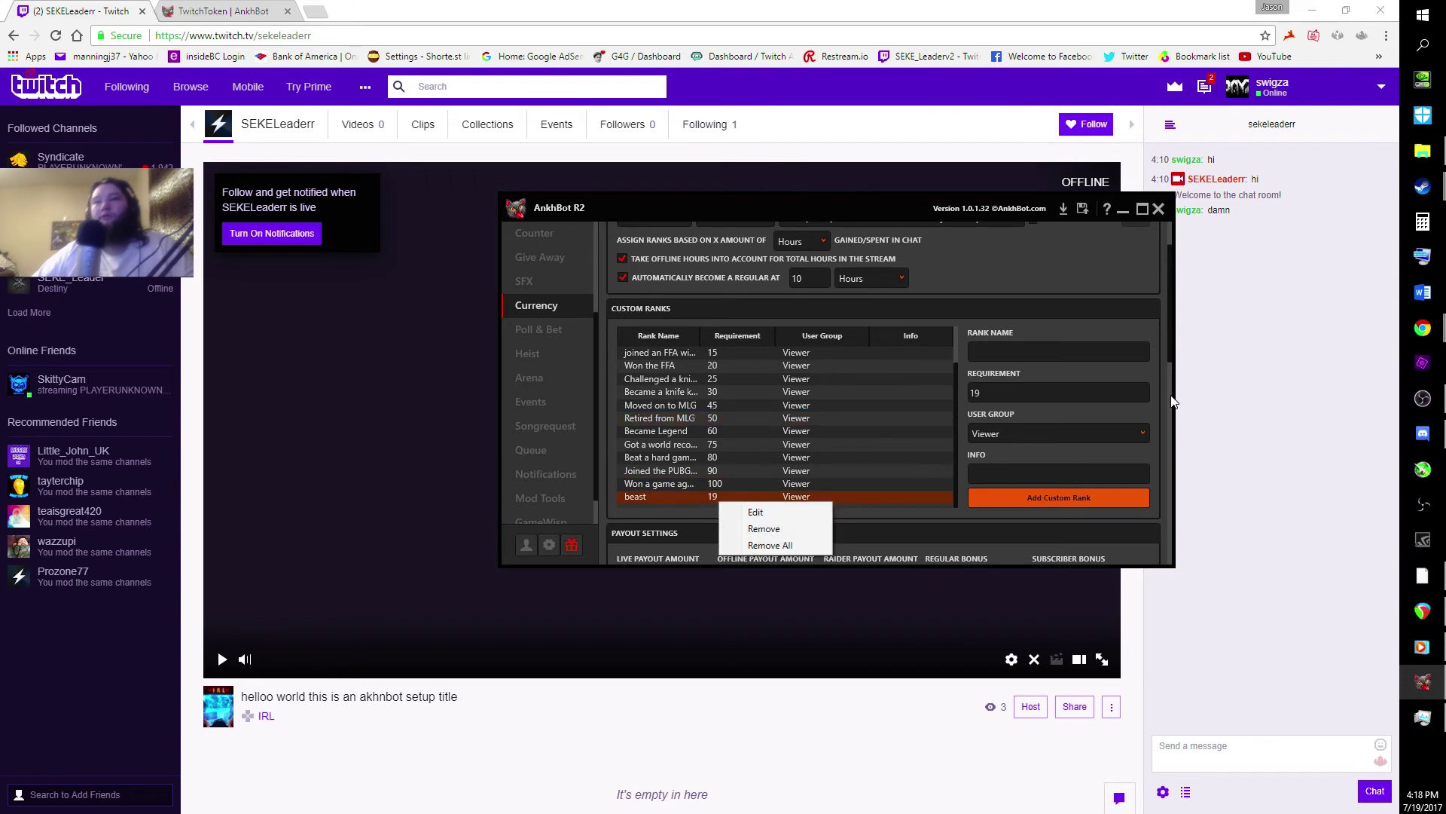
click(1160, 311)
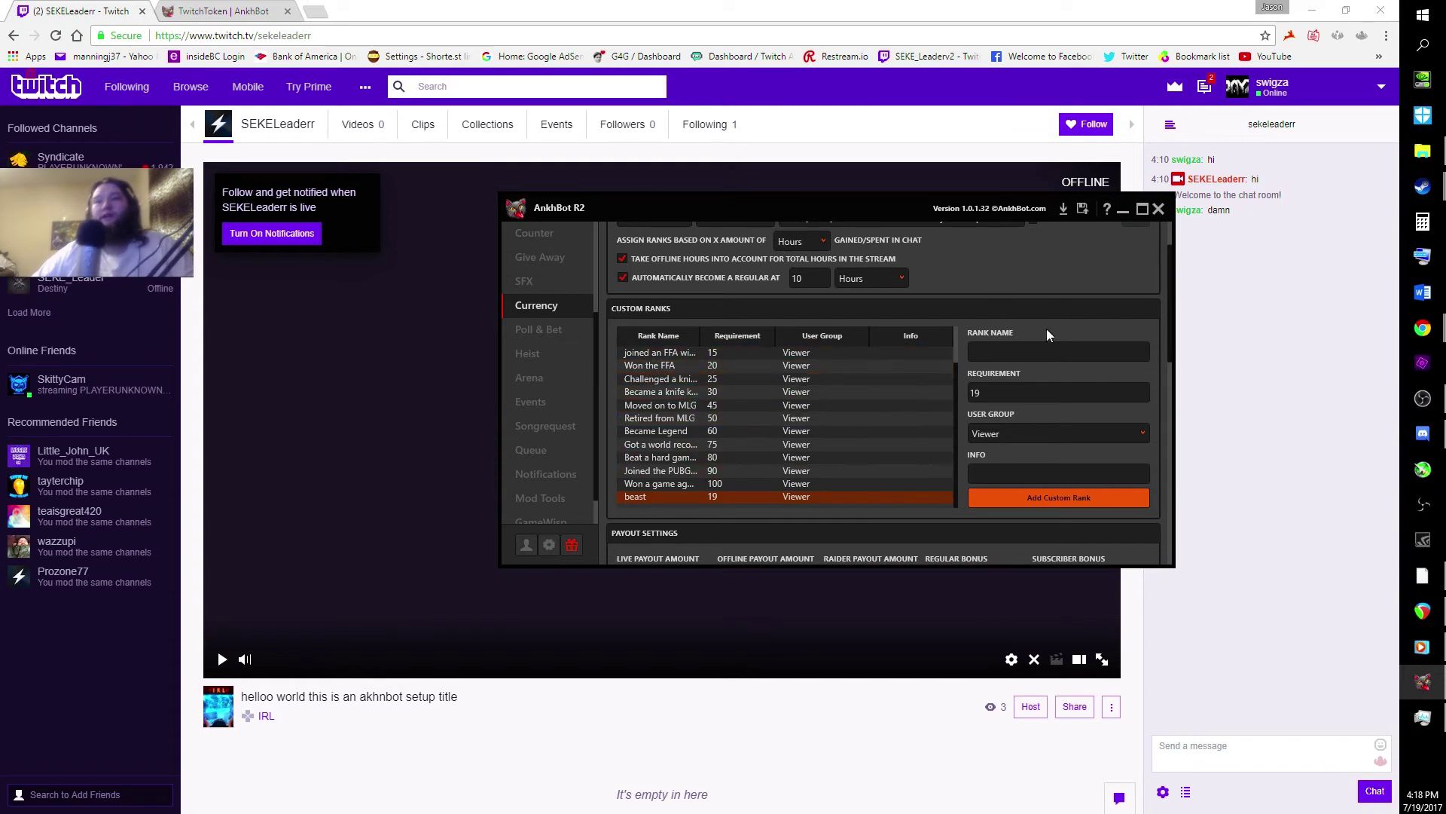
Sort the custom ranks by requirement and set the moderator bonus in the payout settings to 100.
click(732, 337)
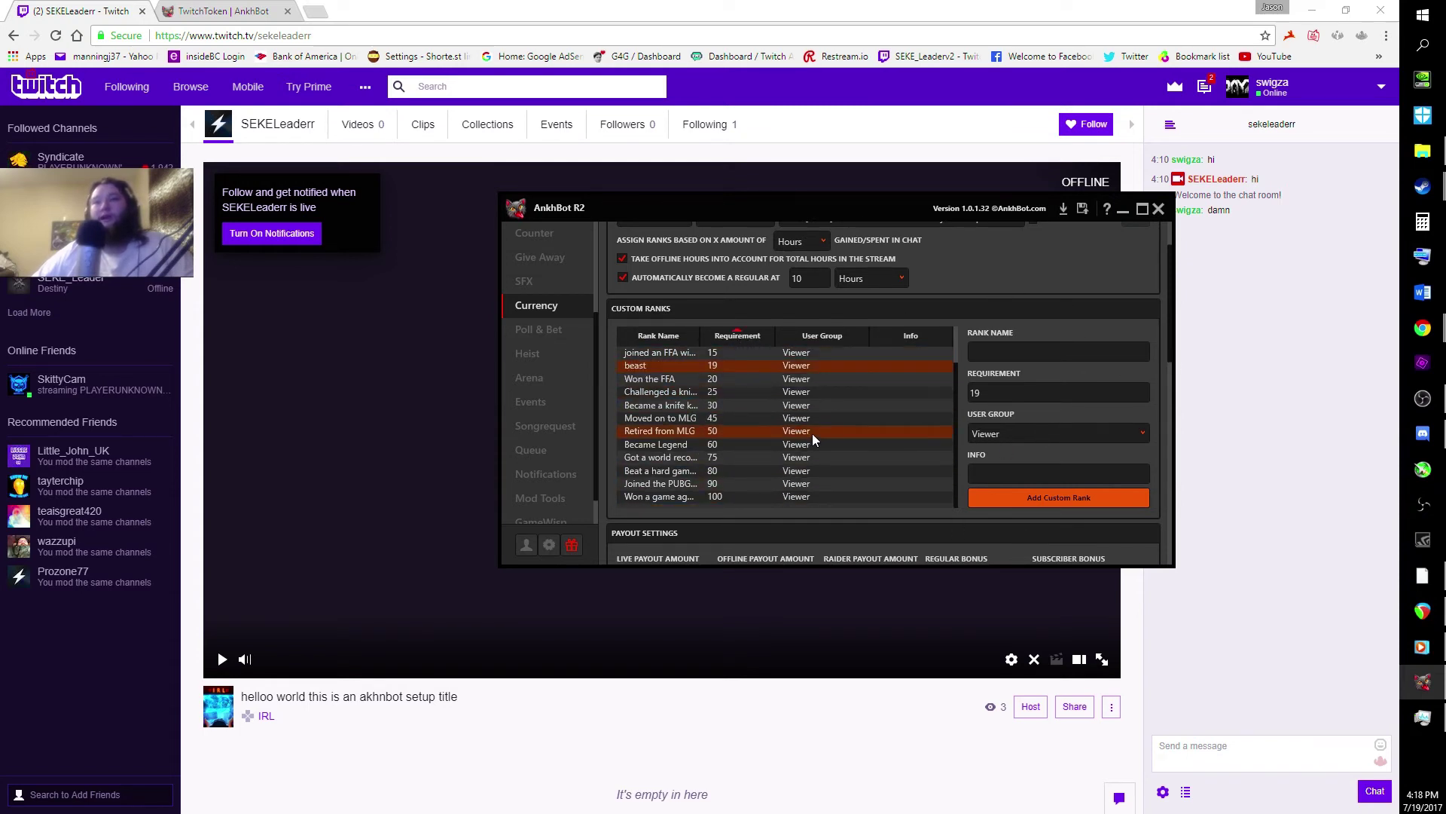
scroll(1105, 321, down, 1)
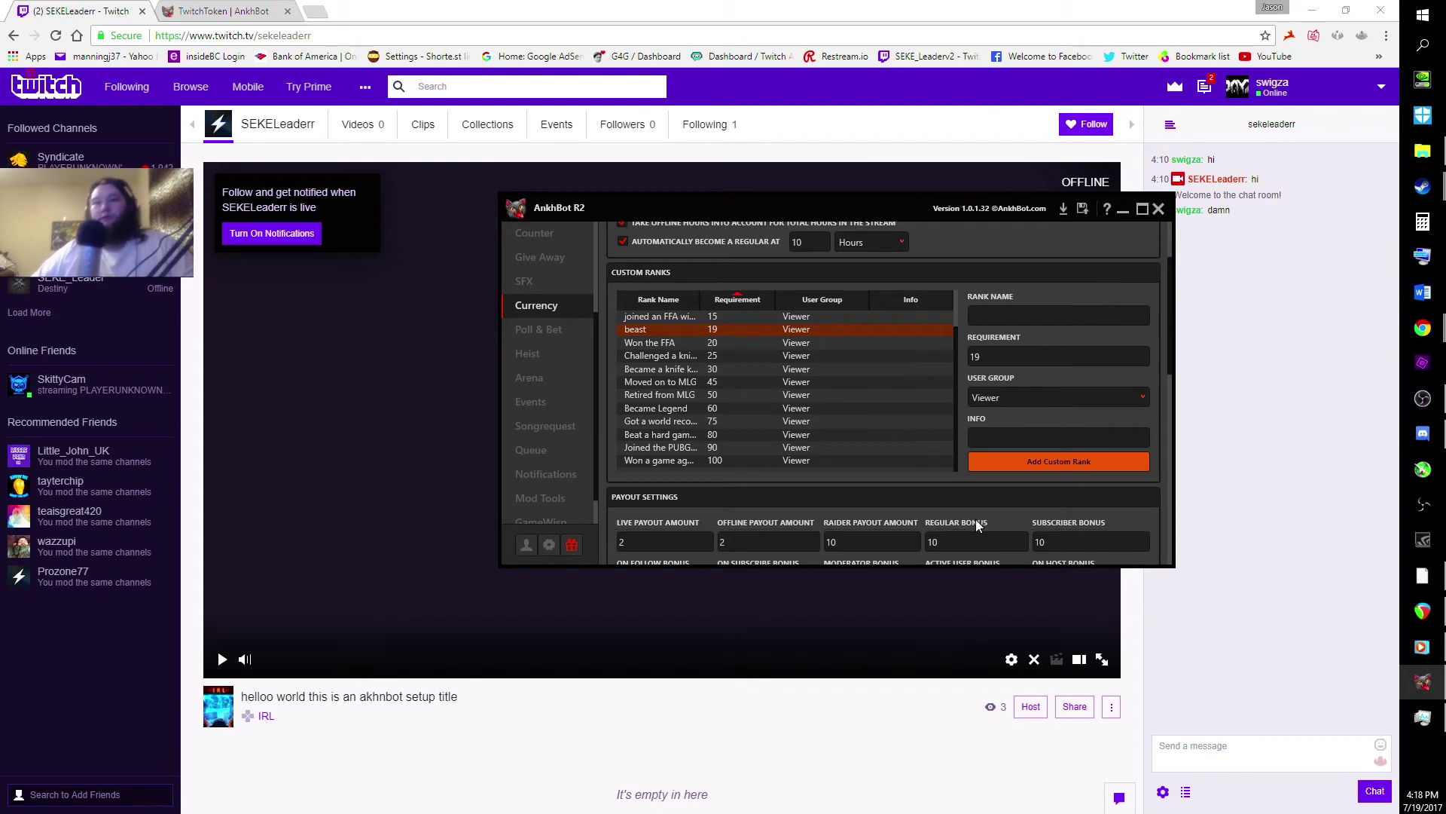
scroll(829, 501, down, 4)
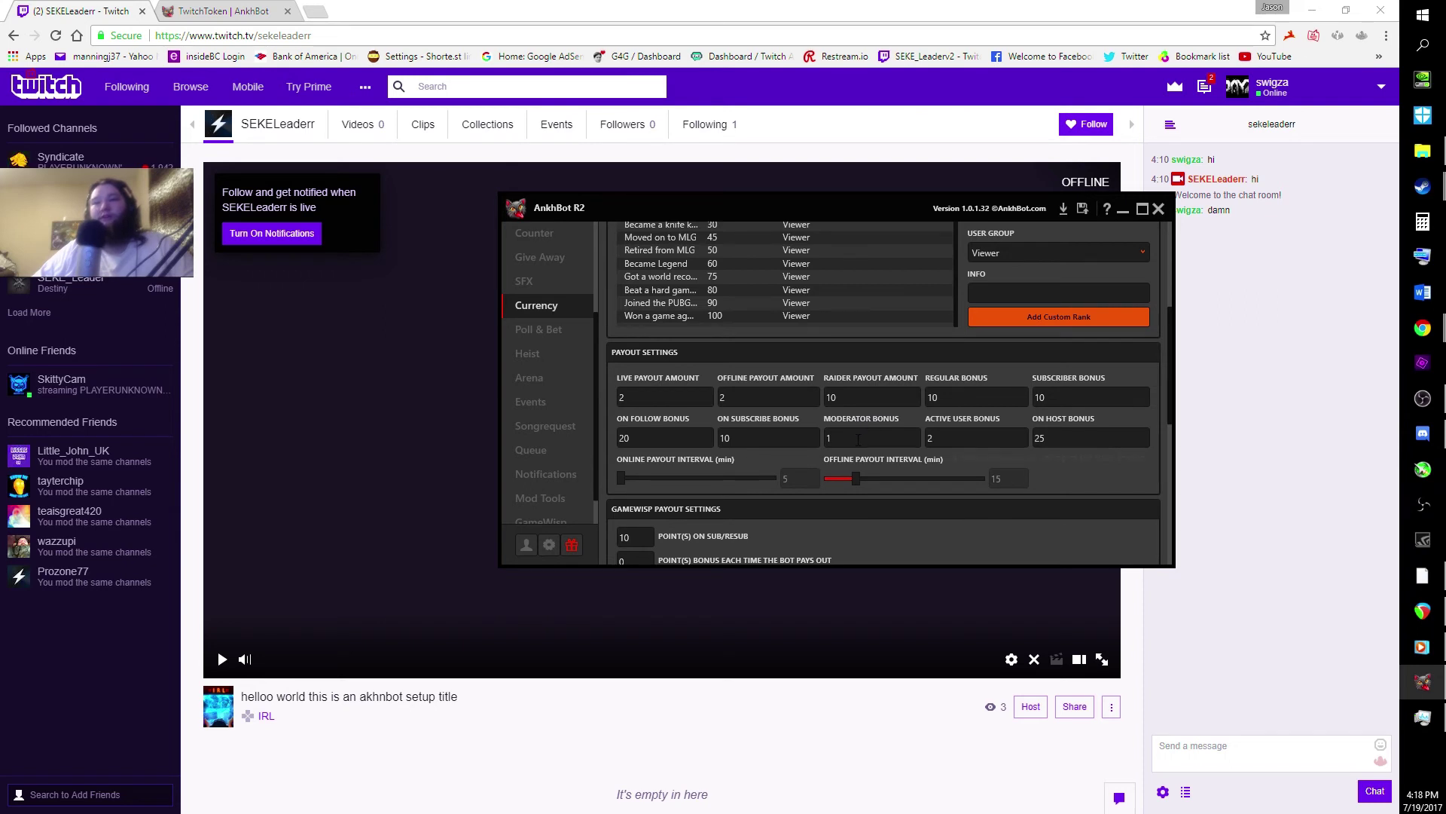
text(00)
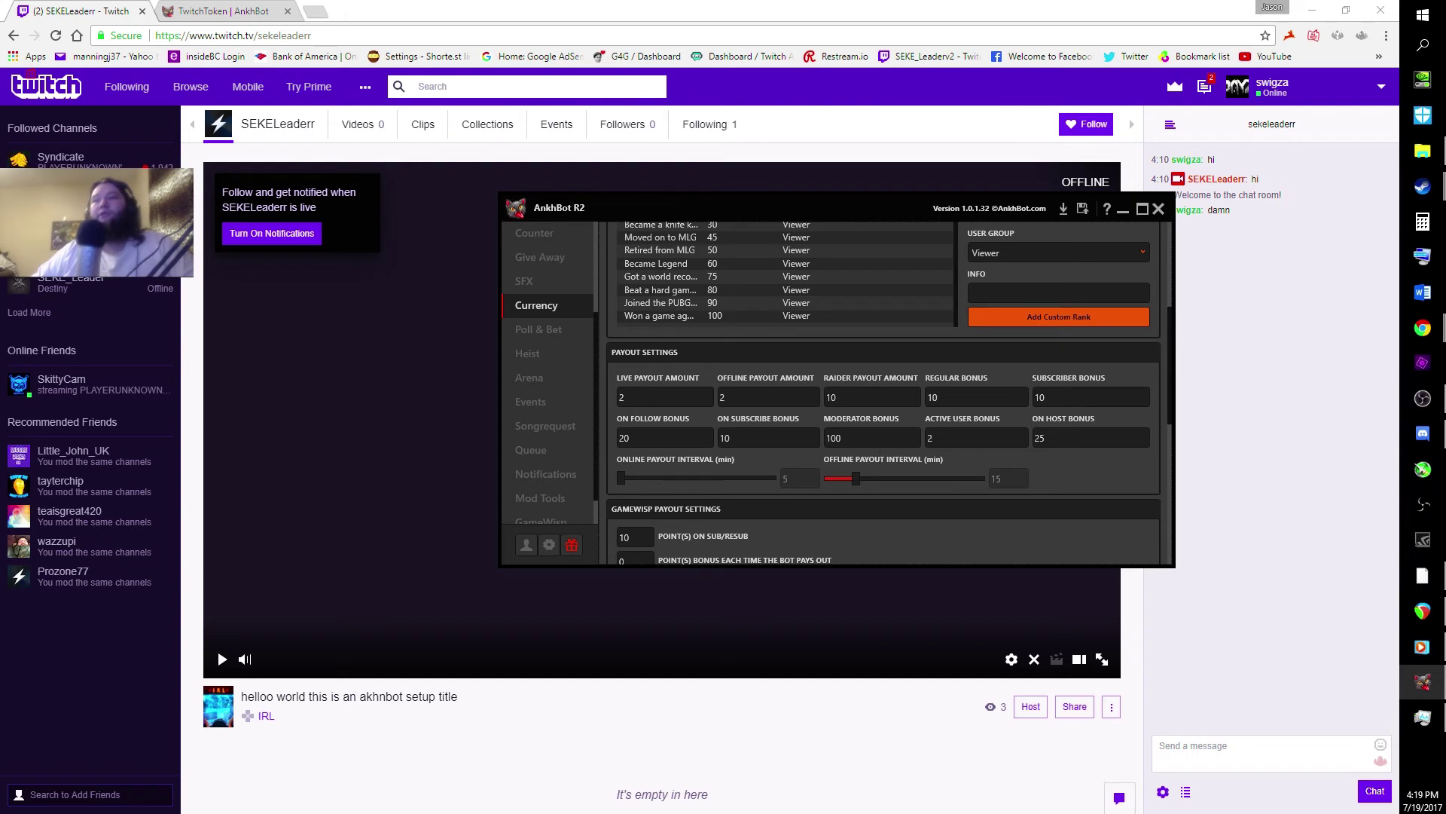
Review the GameWisp and Streamlabs donation payout settings, continuing down to the points section of the currency page.
scroll(737, 426, down, 2)
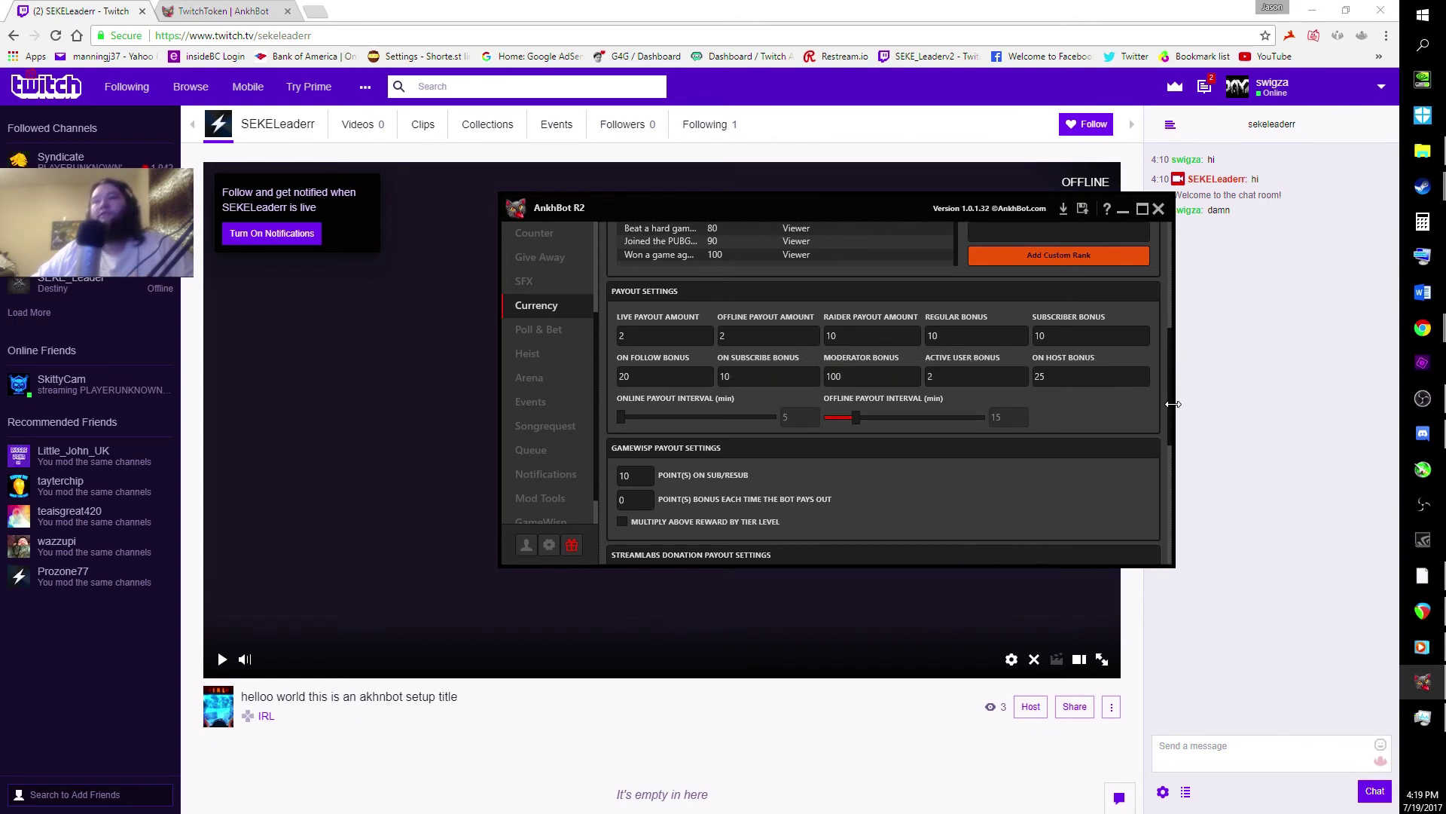
scroll(1172, 443, down, 2)
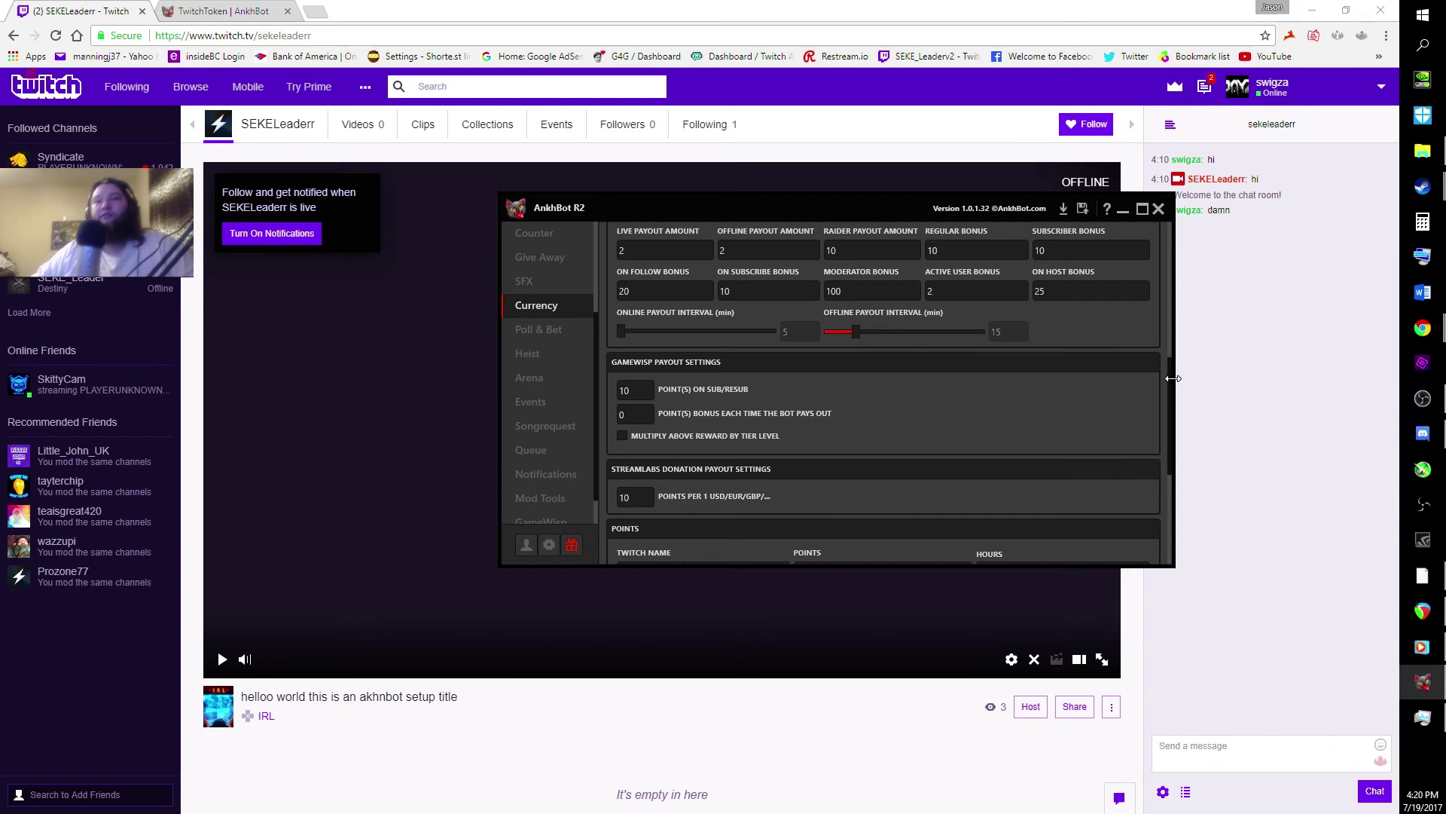
scroll(1170, 392, down, 2)
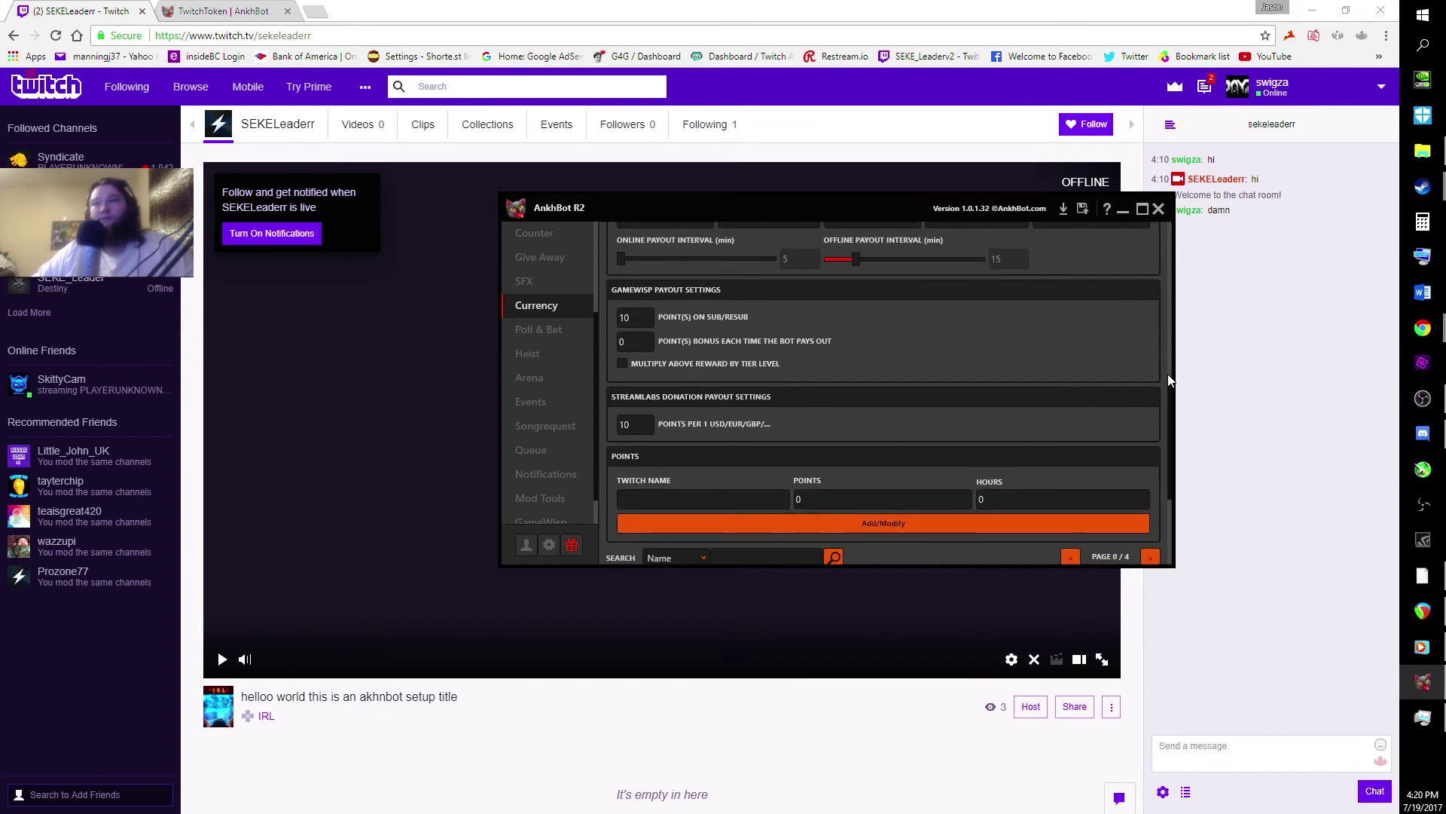
scroll(1172, 407, down, 3)
scroll(1179, 430, down, 2)
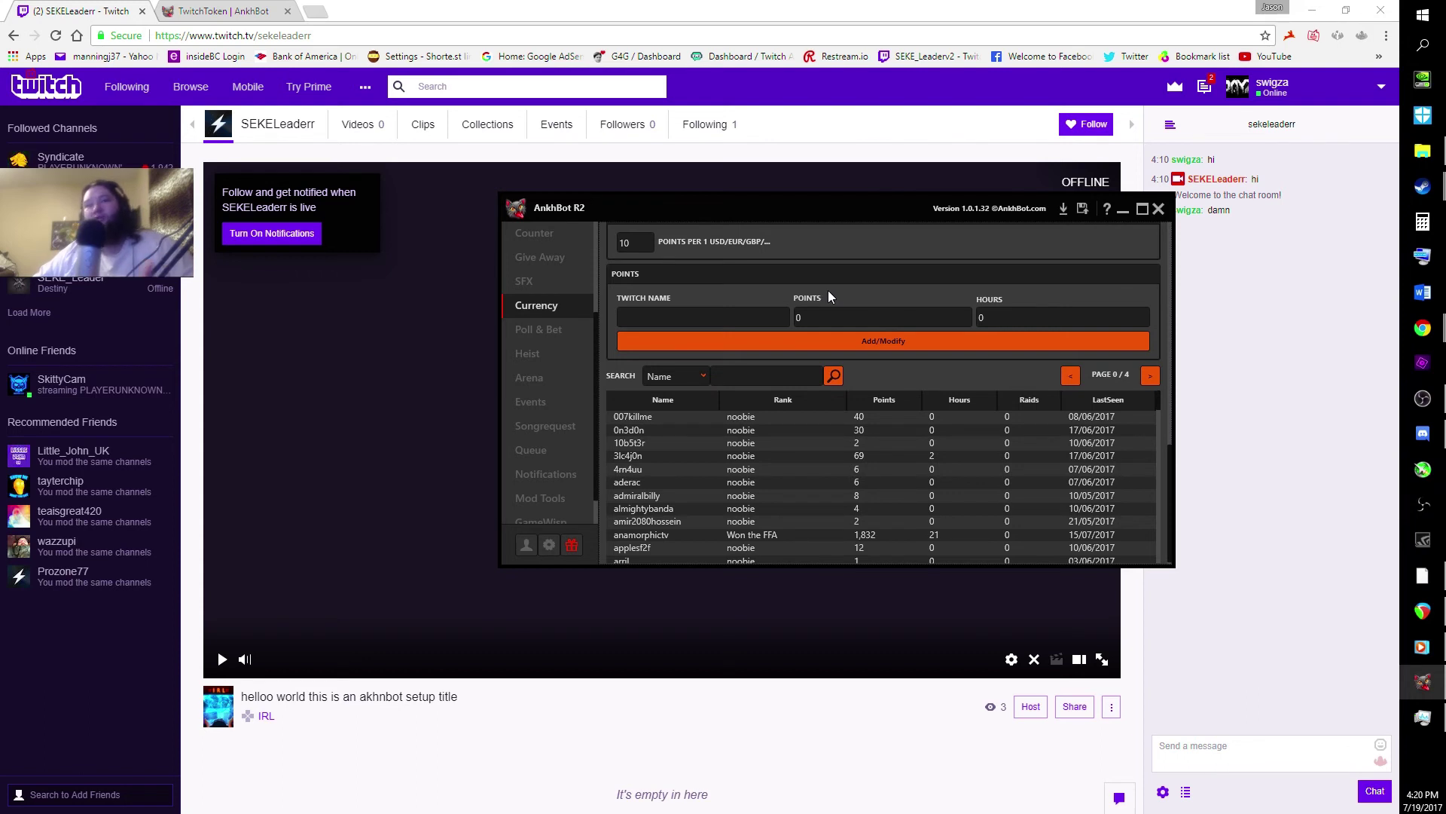
Examine the viewers' ranks, points, hours and last-seen dates in the points list without adding an entry.
click(697, 319)
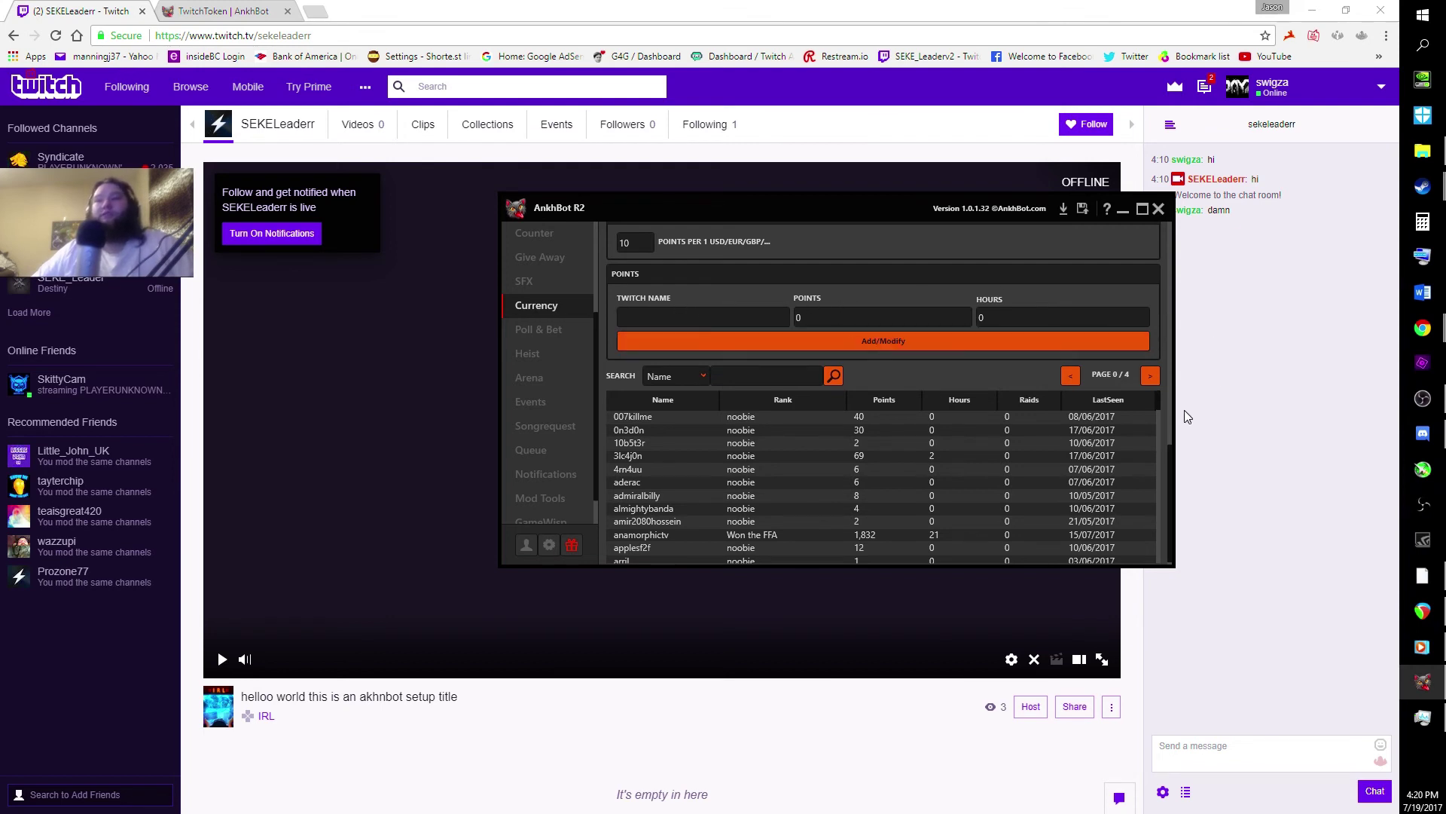
scroll(1172, 482, down, 1)
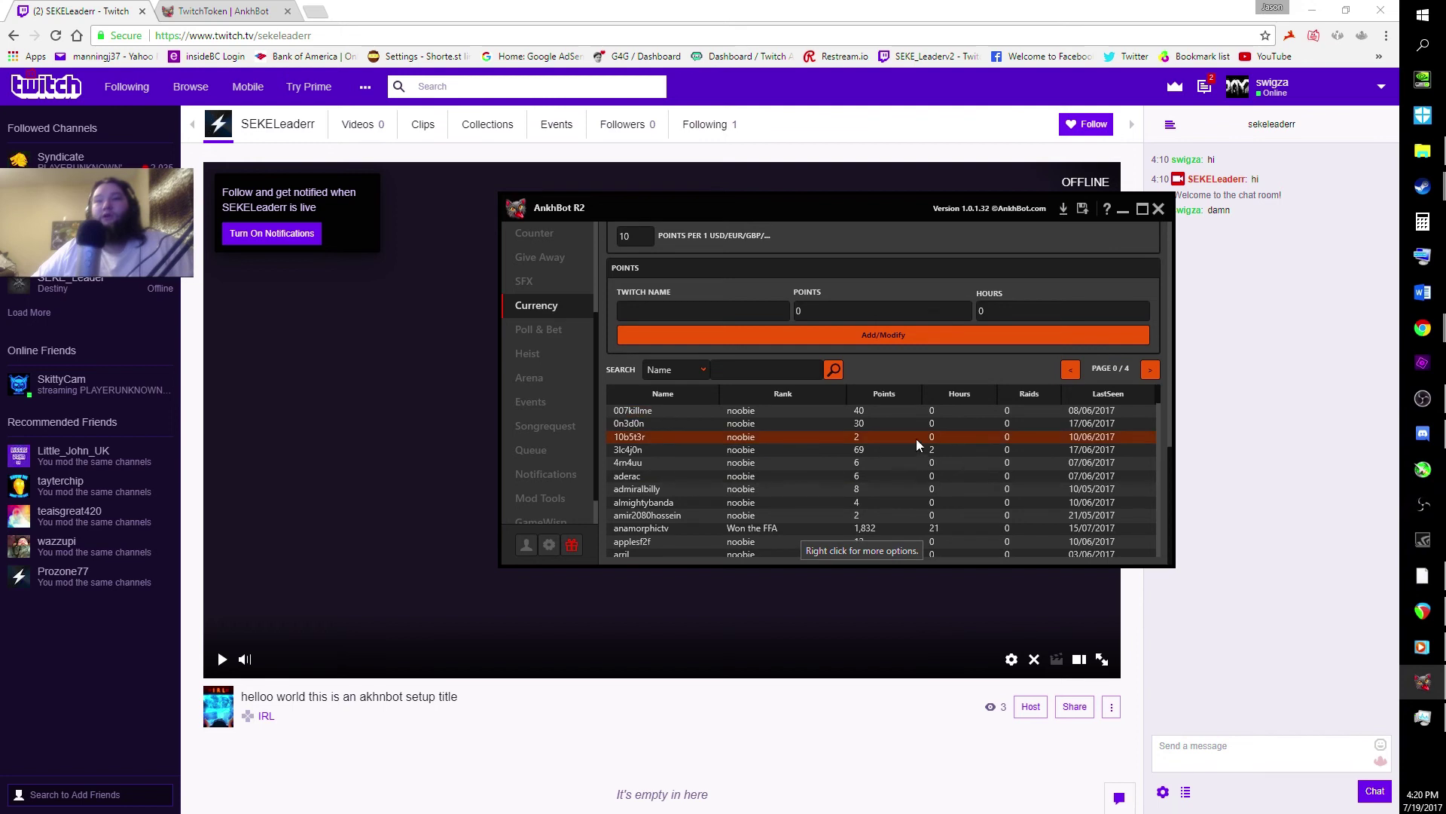
scroll(757, 442, down, 10)
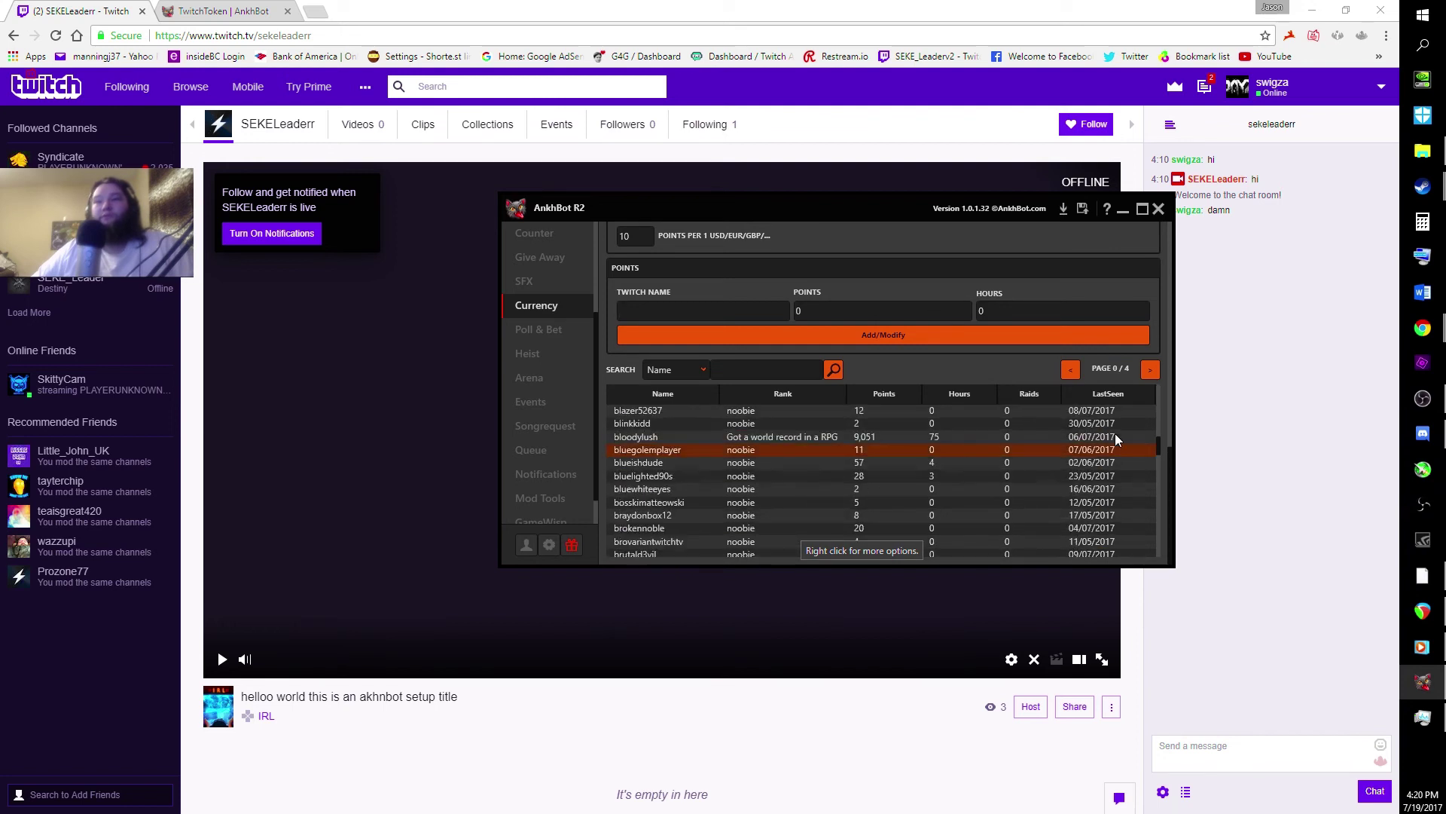
scroll(721, 461, down, 10)
scroll(759, 468, down, 10)
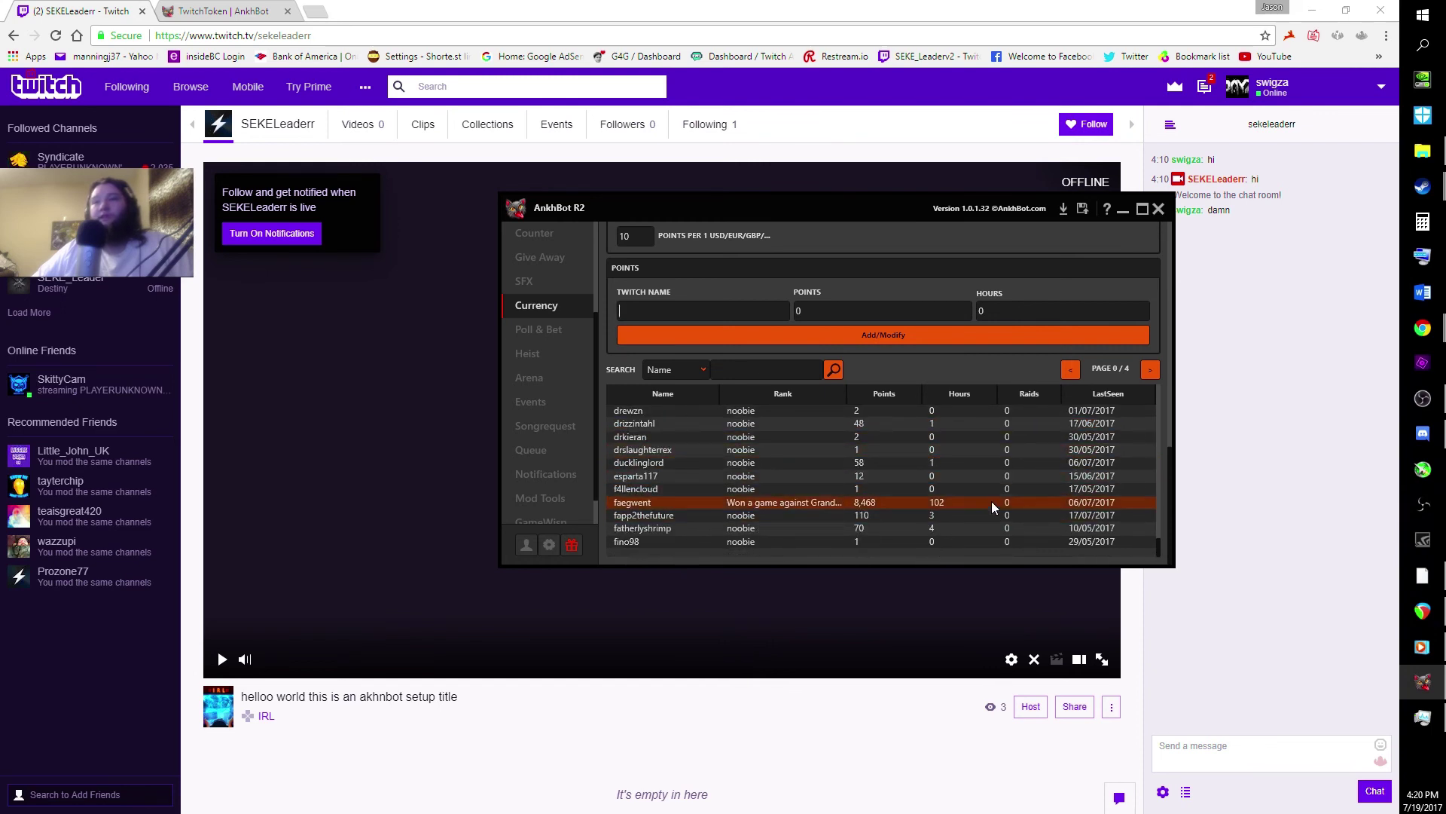
scroll(1012, 501, up, 15)
scroll(1010, 502, up, 5)
scroll(983, 433, down, 20)
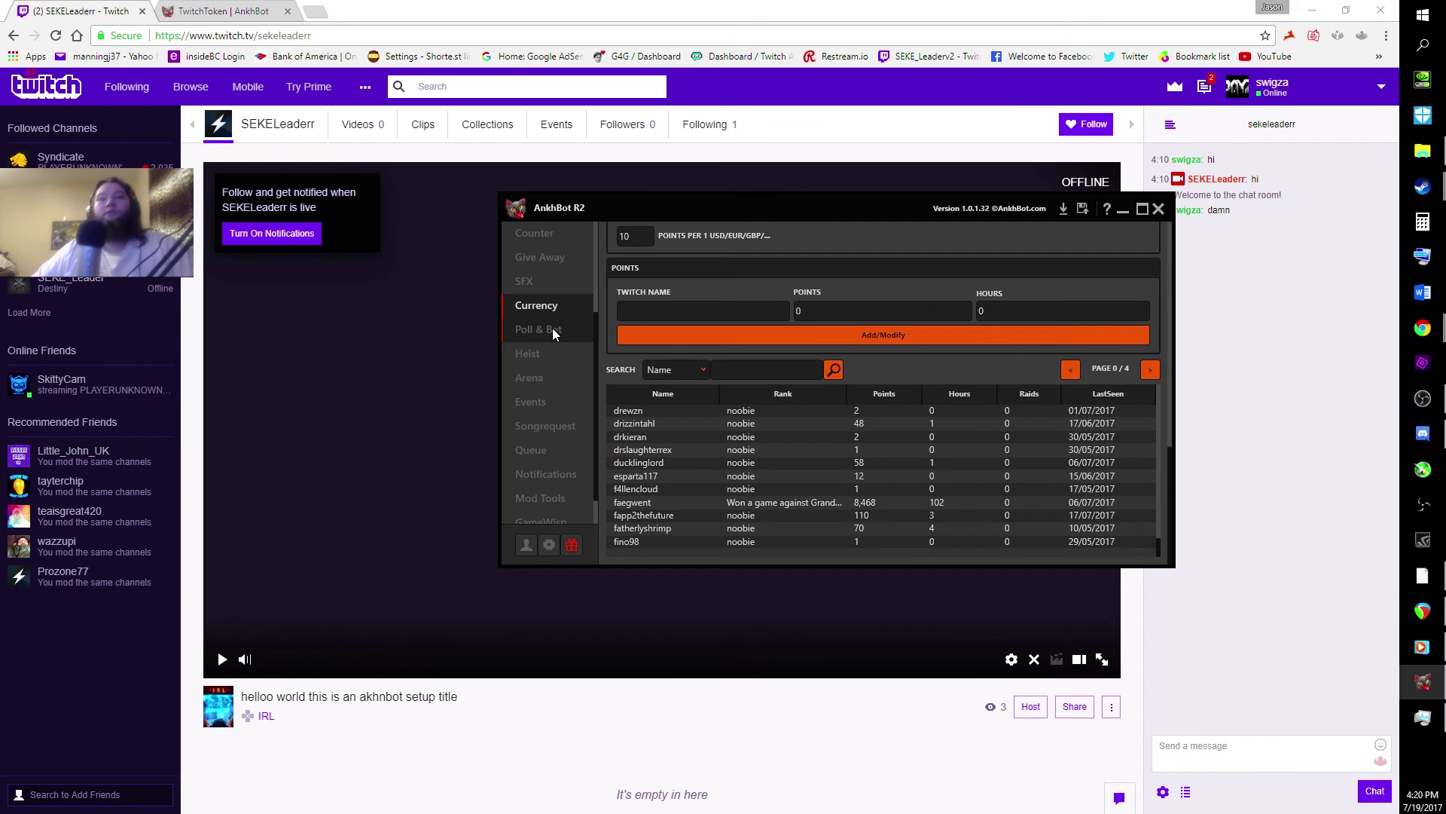
Open the Heist minigame page and review its basic, probability and payout settings.
click(544, 356)
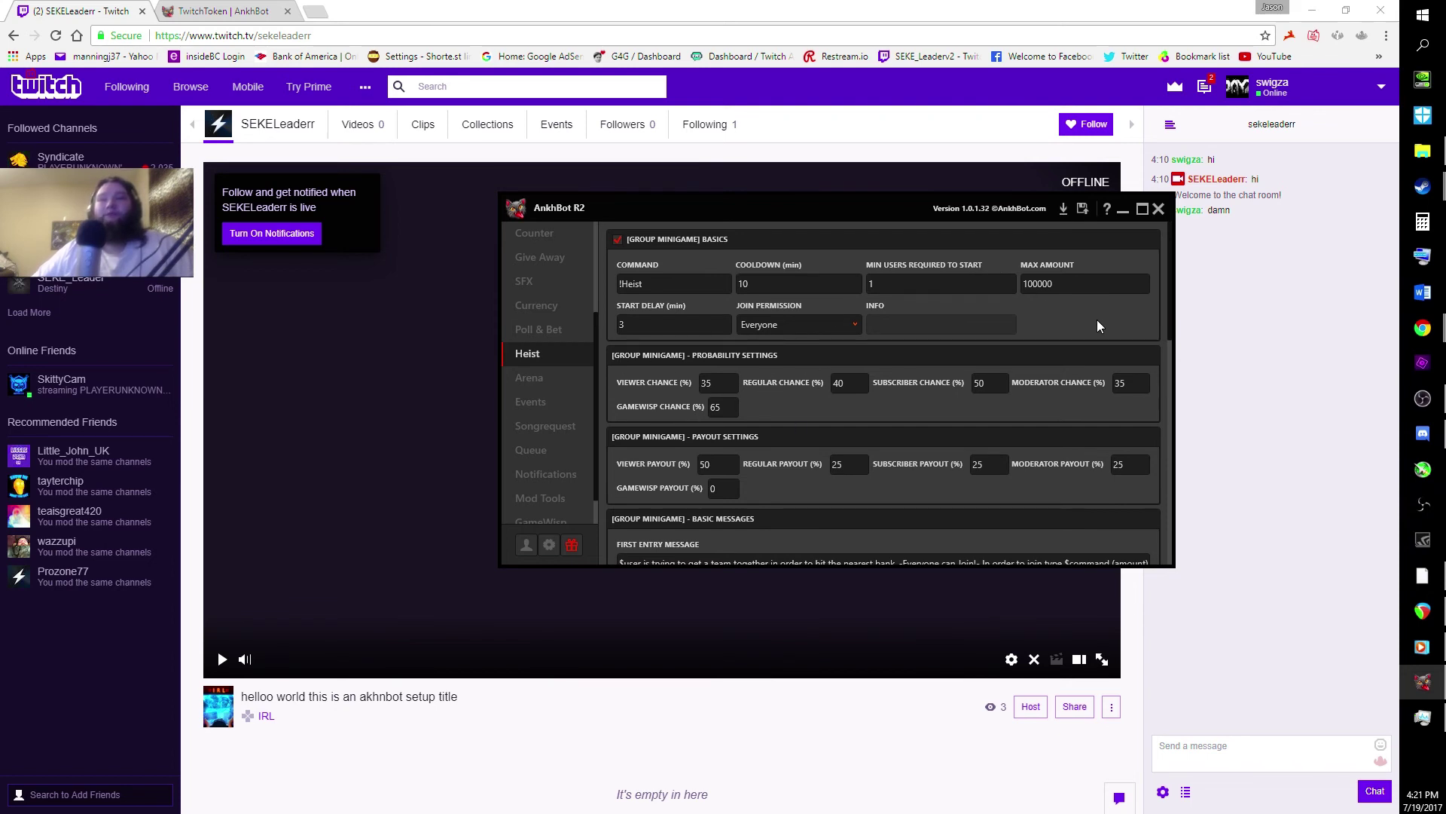
scroll(1096, 326, down, 1)
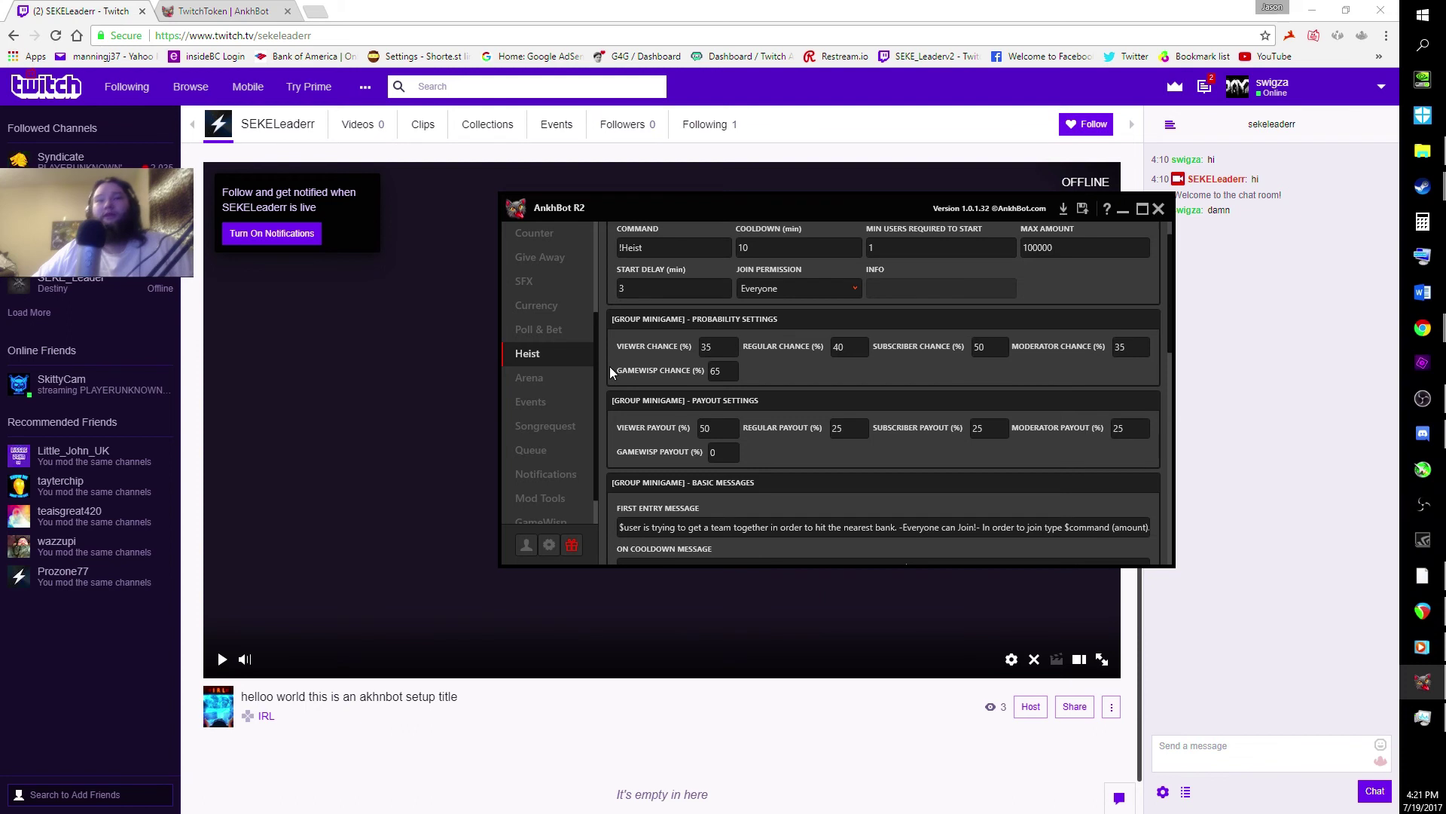
scroll(550, 364, down, 1)
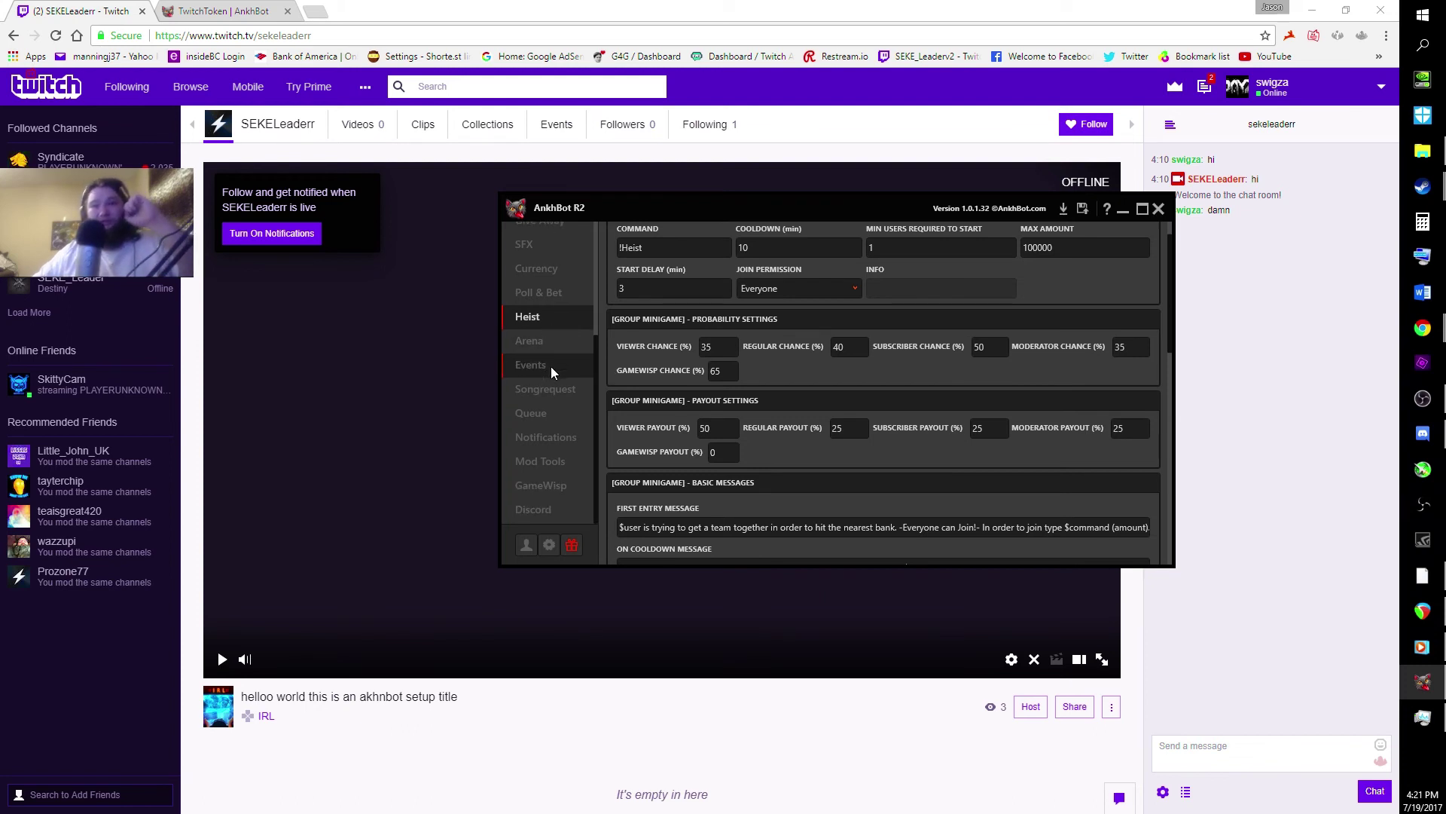
scroll(550, 472, up, 3)
scroll(553, 465, up, 2)
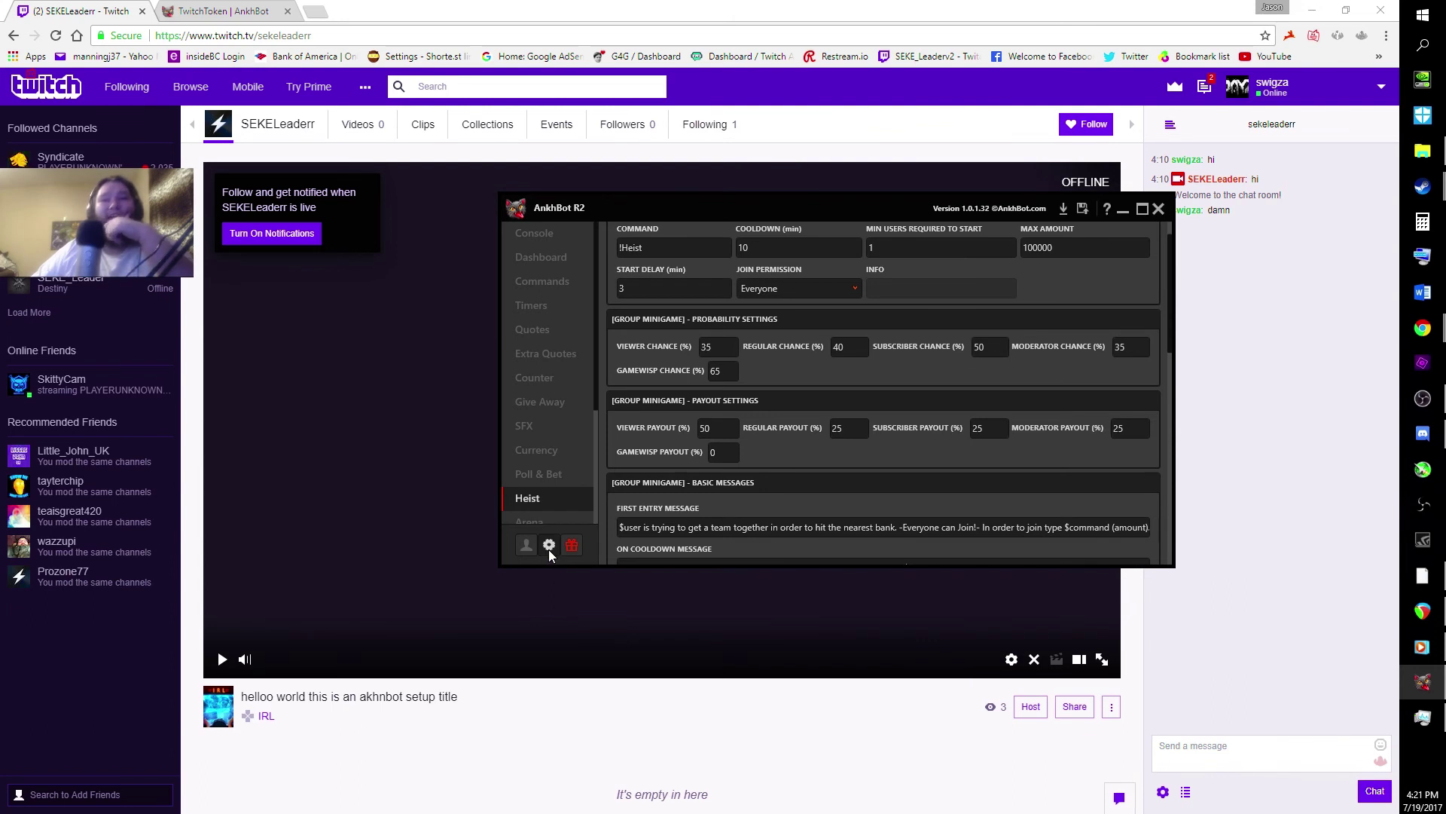
Check the Twitch bot connection details and the general settings, closing both windows without changes.
click(526, 549)
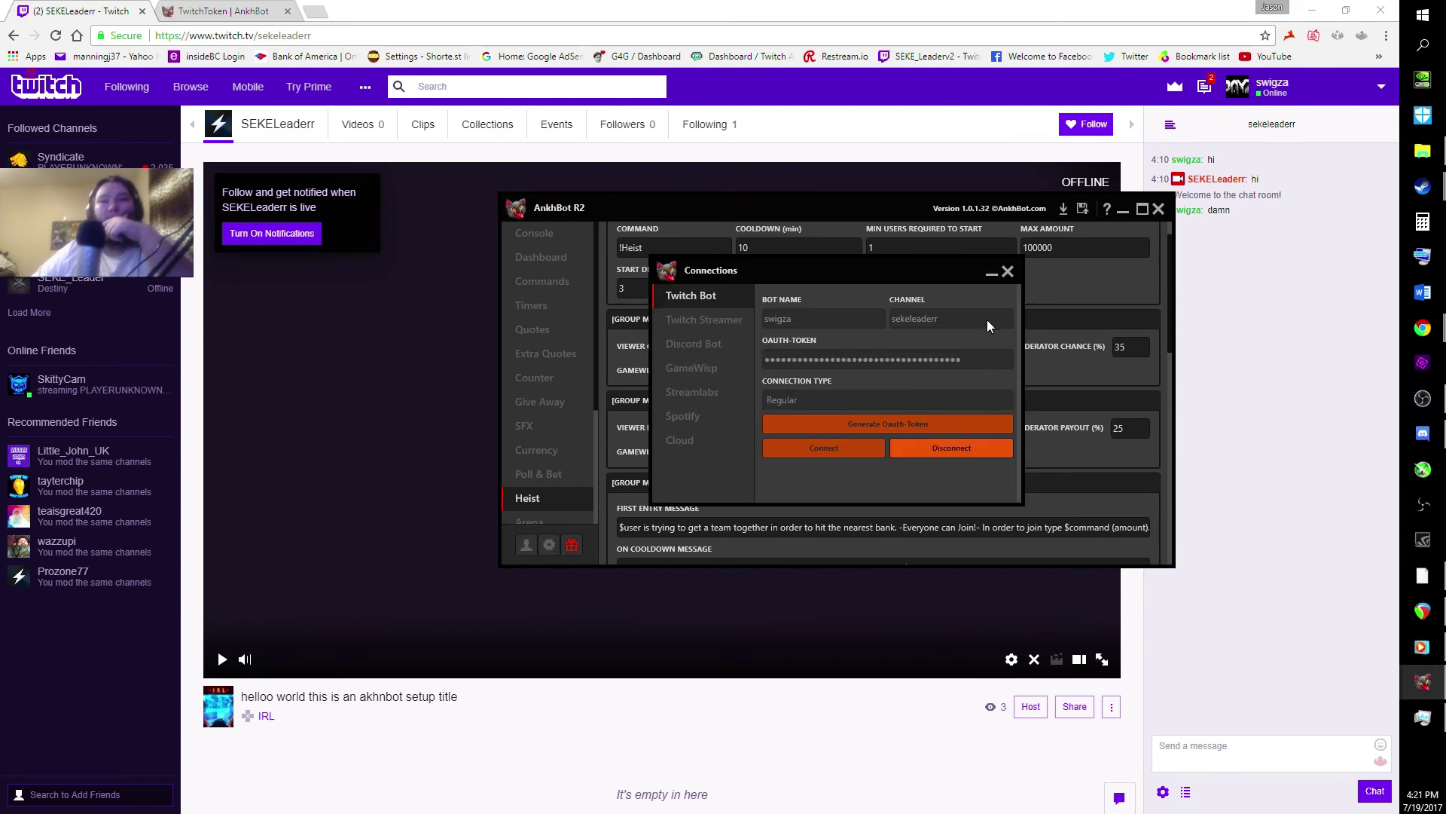
click(1008, 272)
click(541, 546)
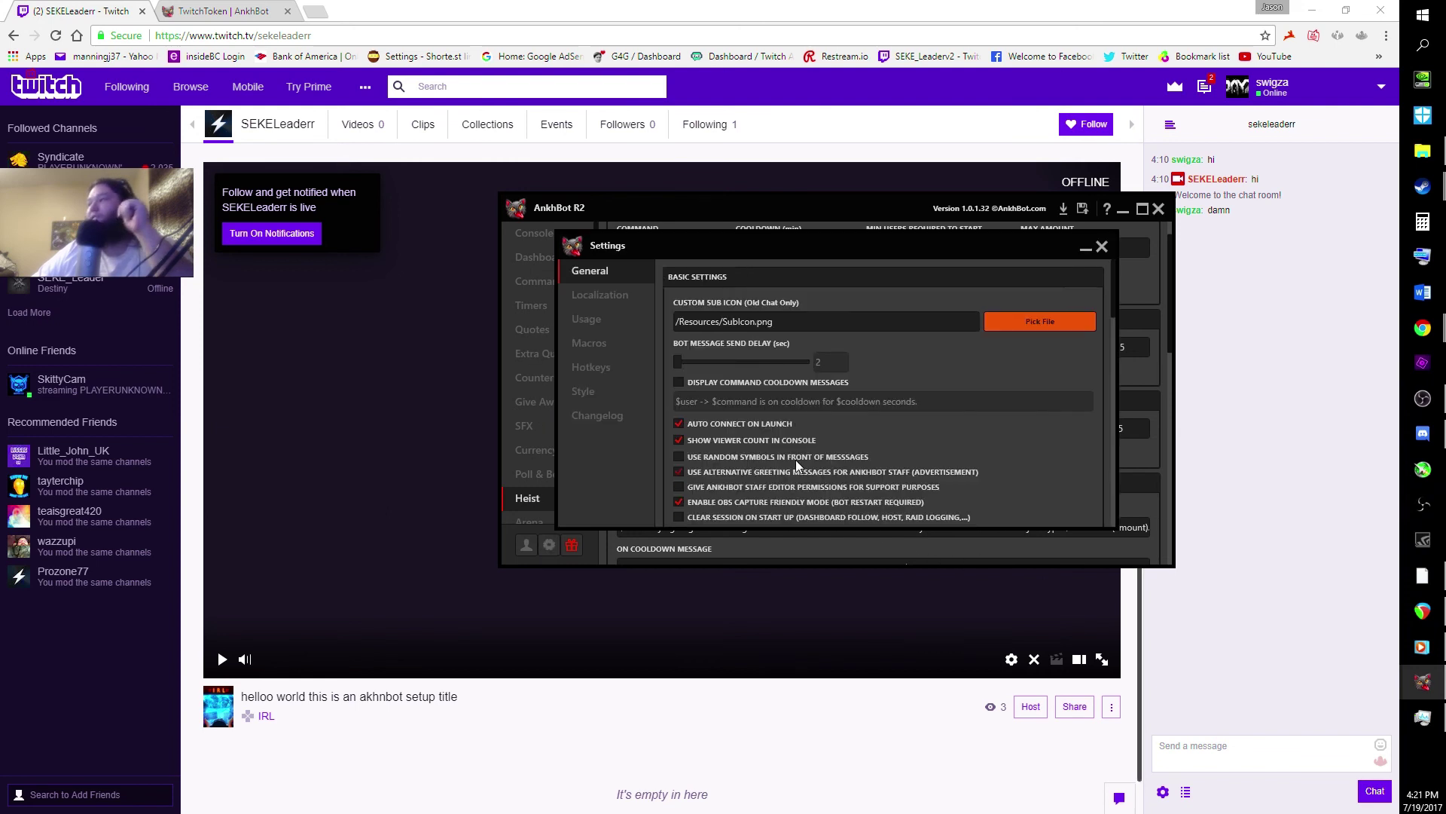
click(766, 382)
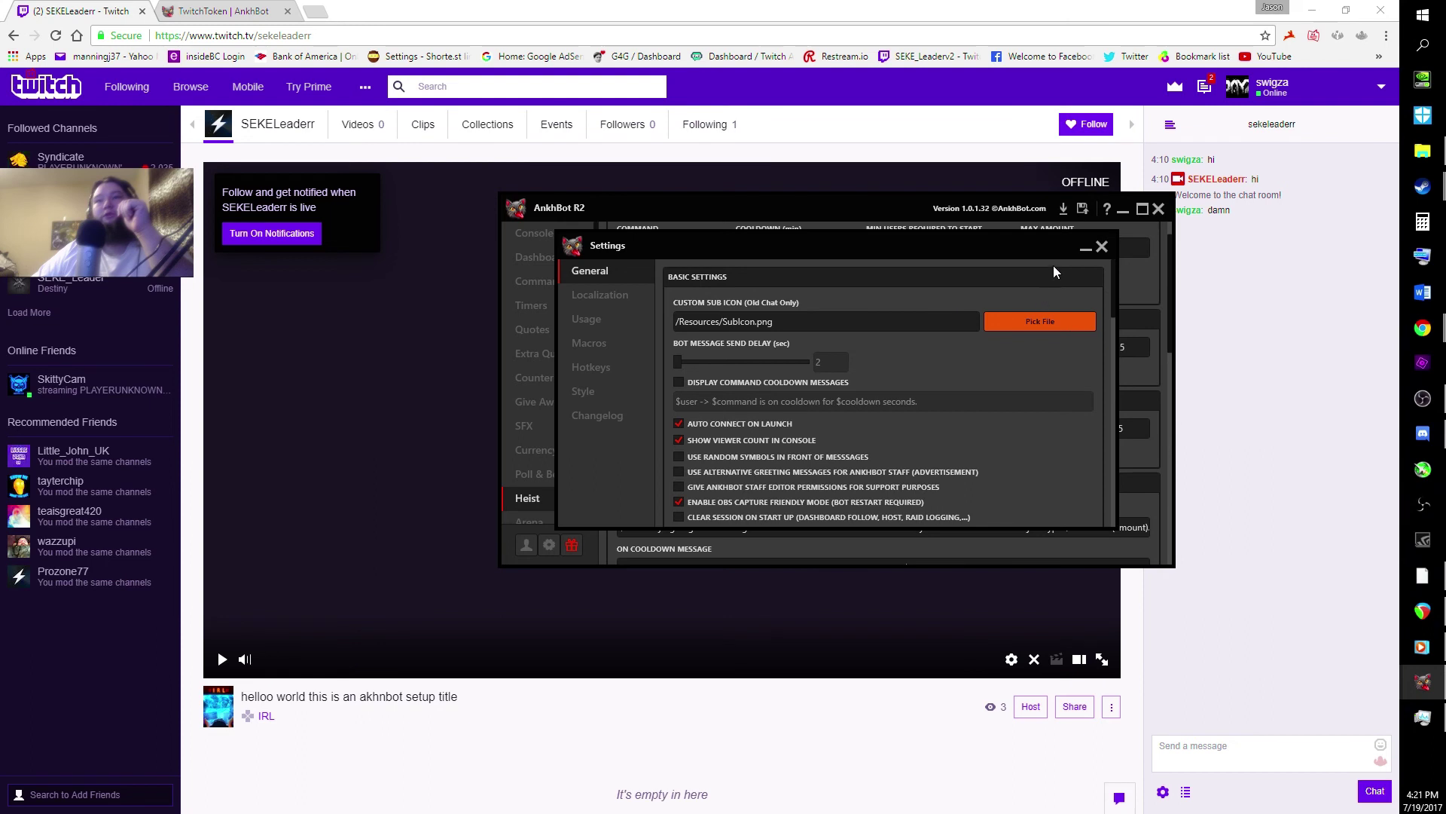
click(1109, 245)
Open the Quotes page and inspect where the quote commands can be used in the usage settings.
click(535, 330)
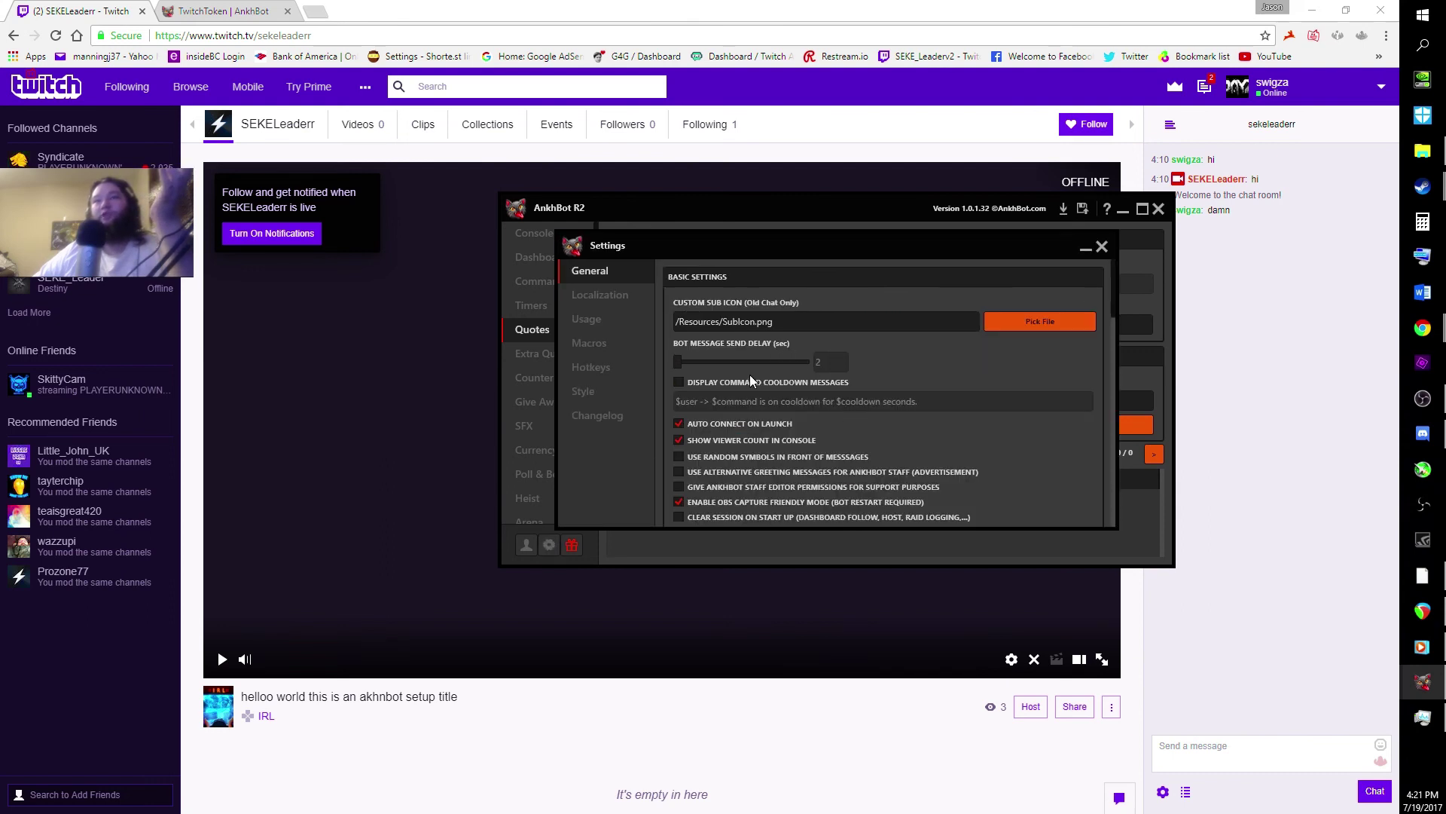
click(594, 319)
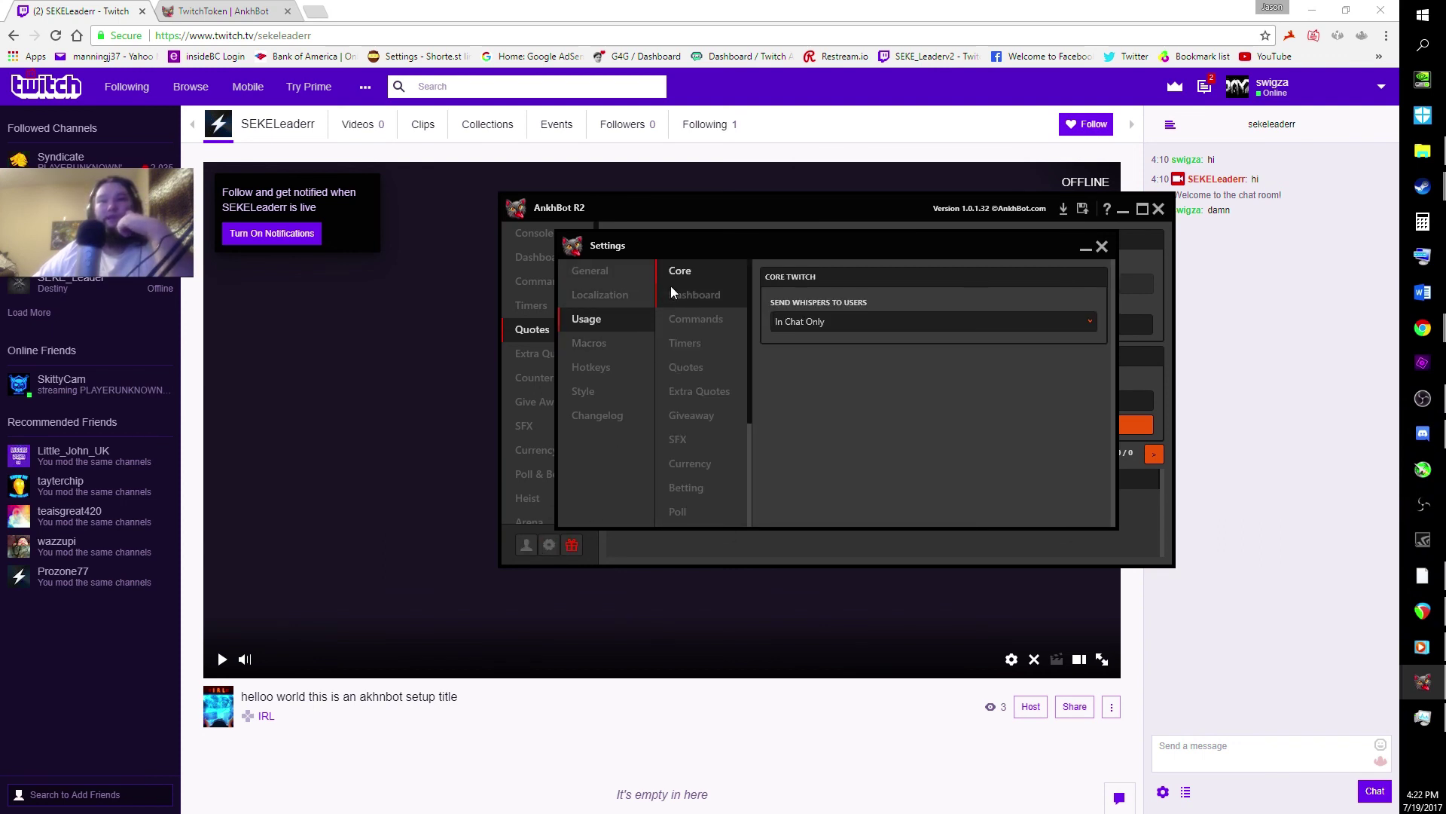
scroll(713, 310, down, 1)
click(685, 331)
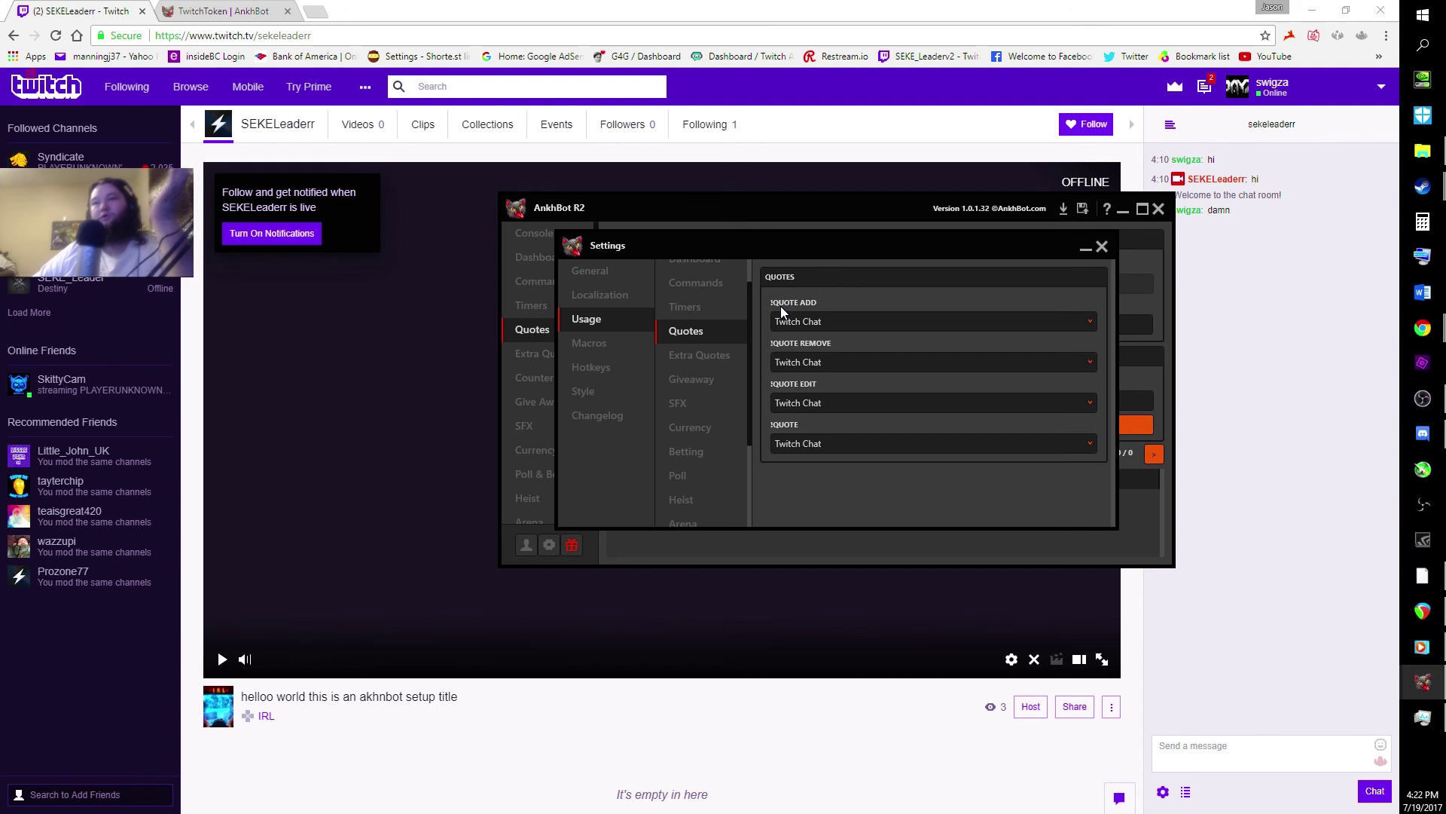
Look through the other usage categories, from Core and Dashboard to Death Counter and Misc, and close the settings.
scroll(708, 382, up, 2)
click(688, 274)
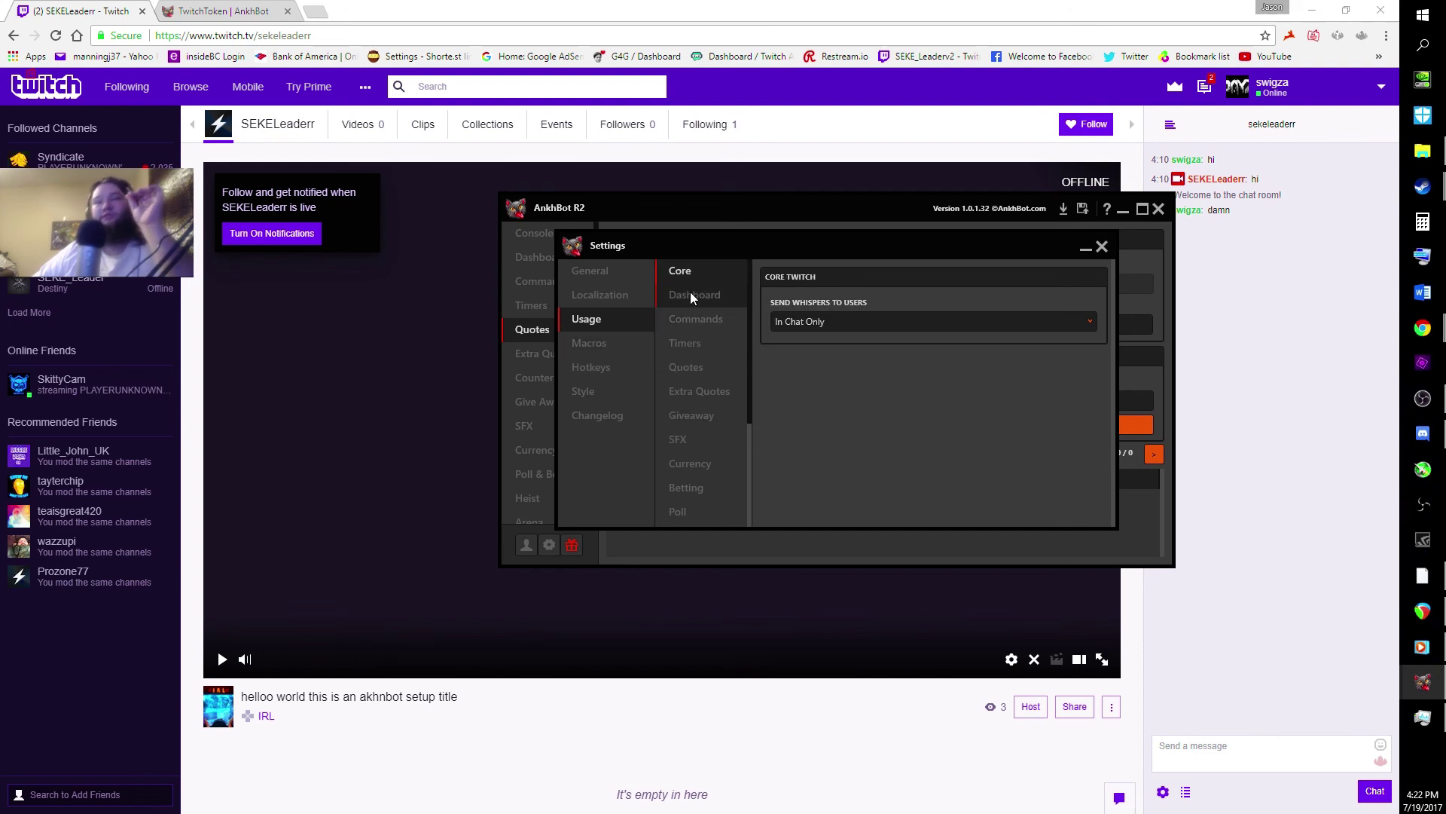
click(690, 292)
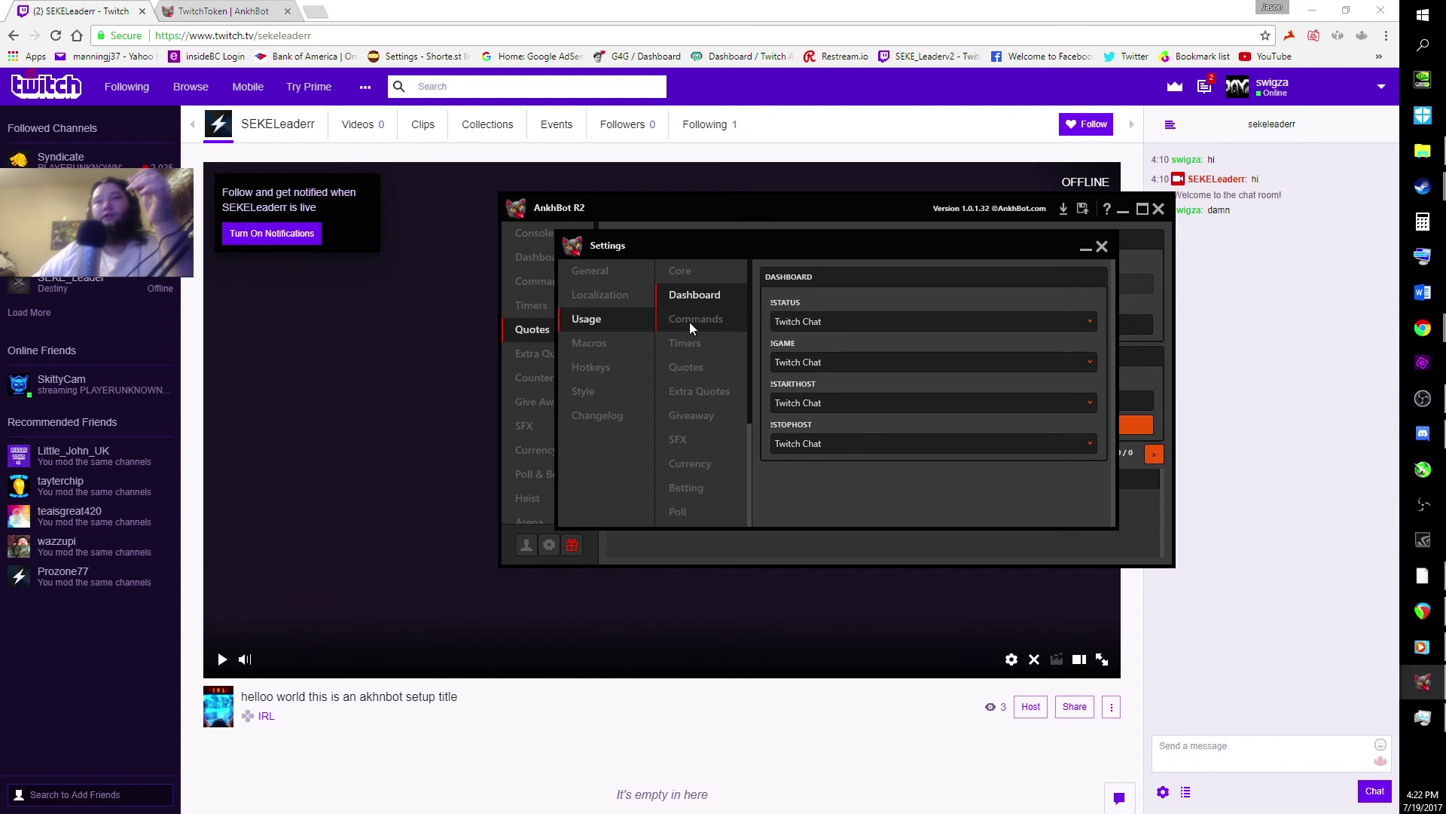
click(689, 322)
click(690, 345)
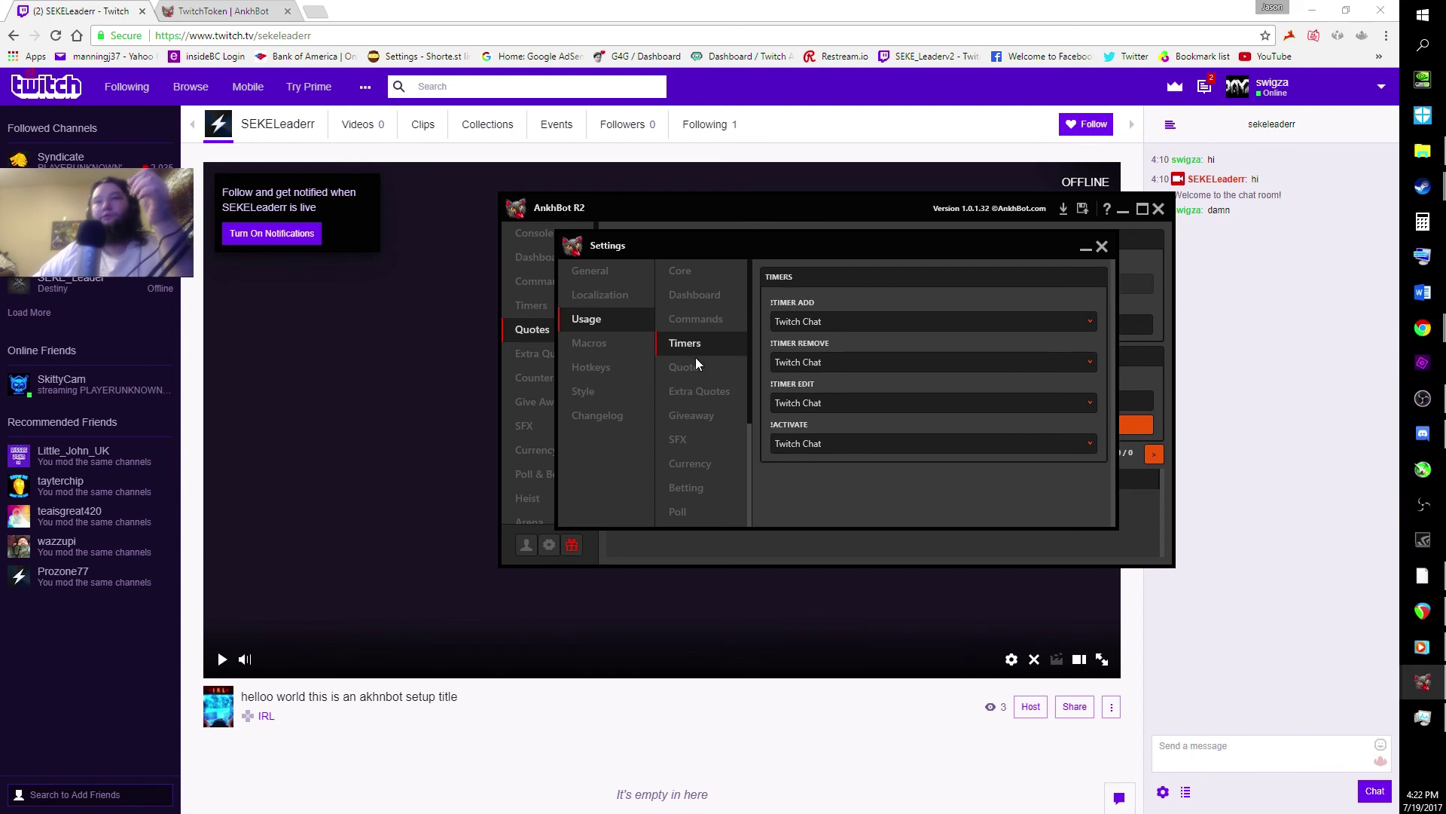
click(690, 368)
click(709, 389)
scroll(708, 388, down, 3)
click(697, 489)
click(693, 505)
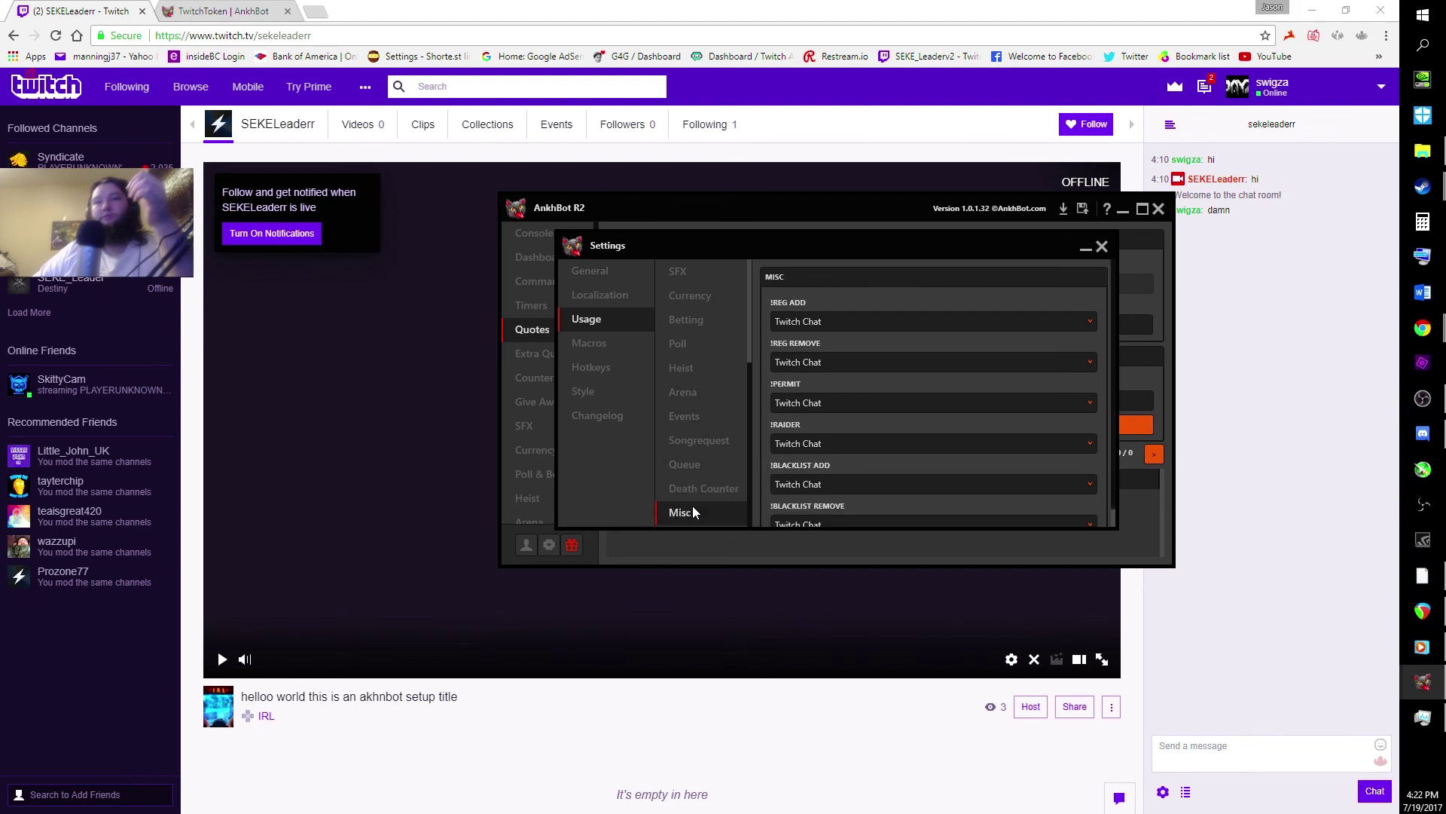
click(693, 486)
click(688, 510)
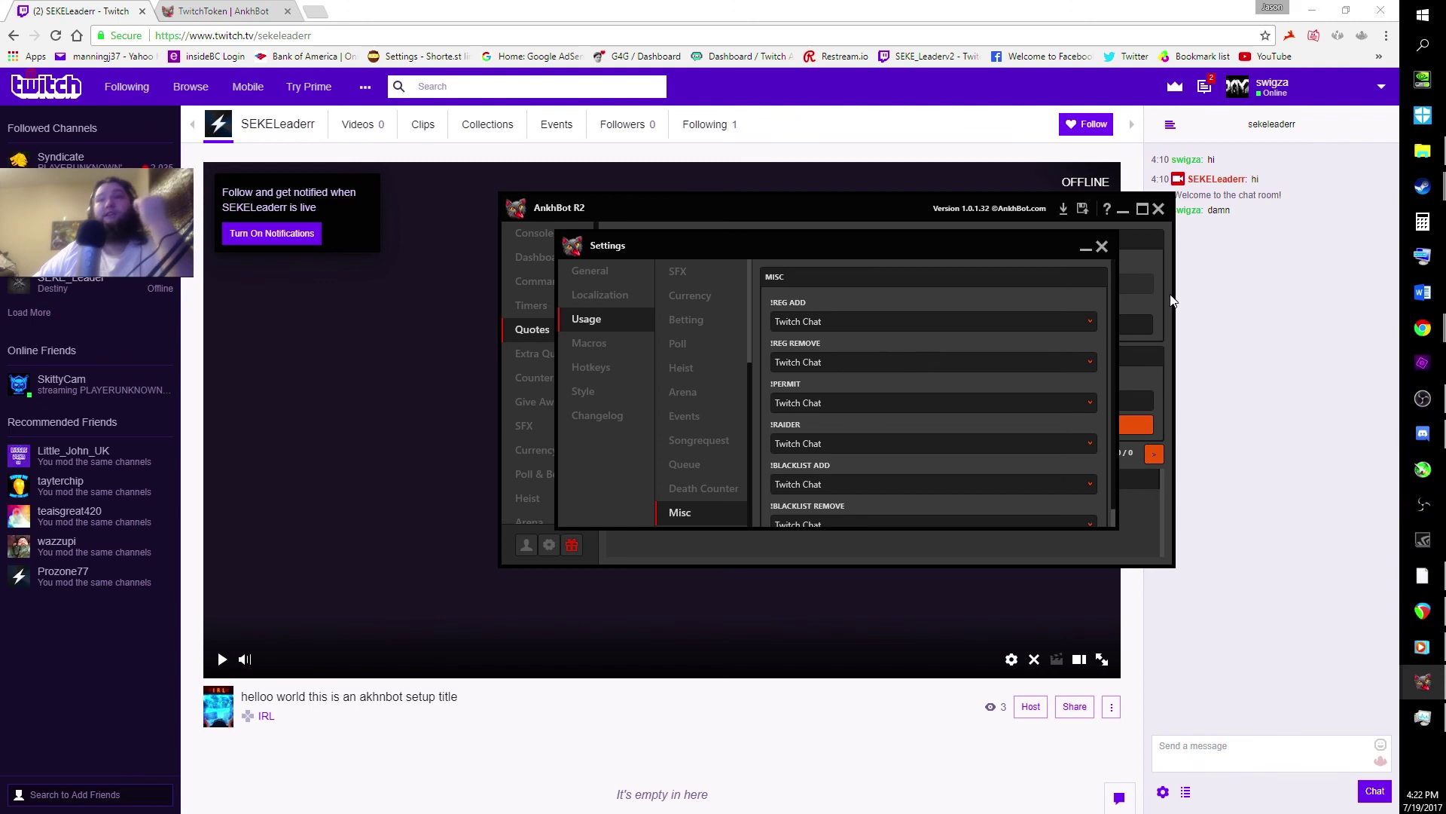
click(1102, 248)
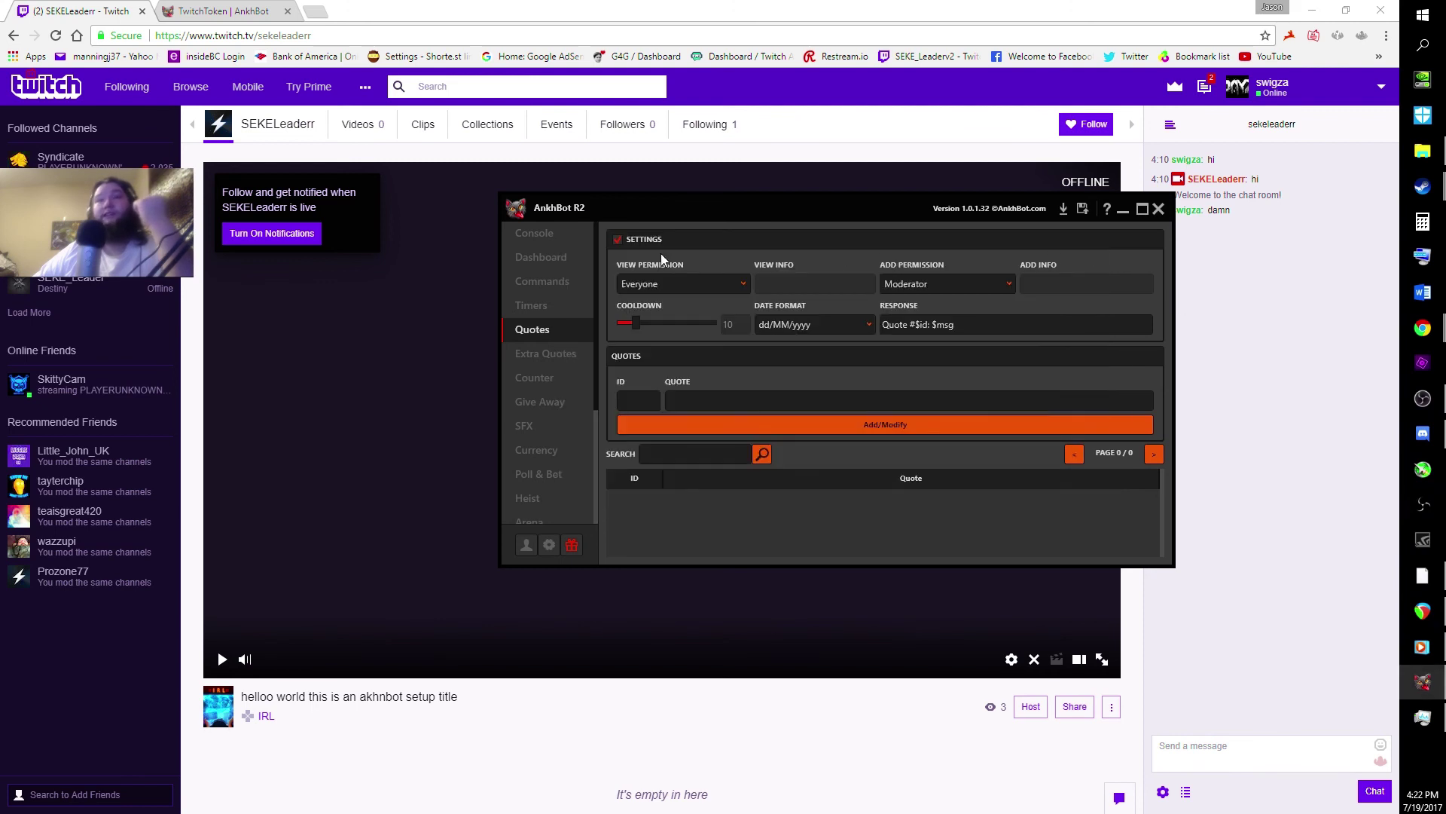
Open the Commands page, send "!discord" in the Twitch chat, and switch back to AnkhBot.
click(591, 283)
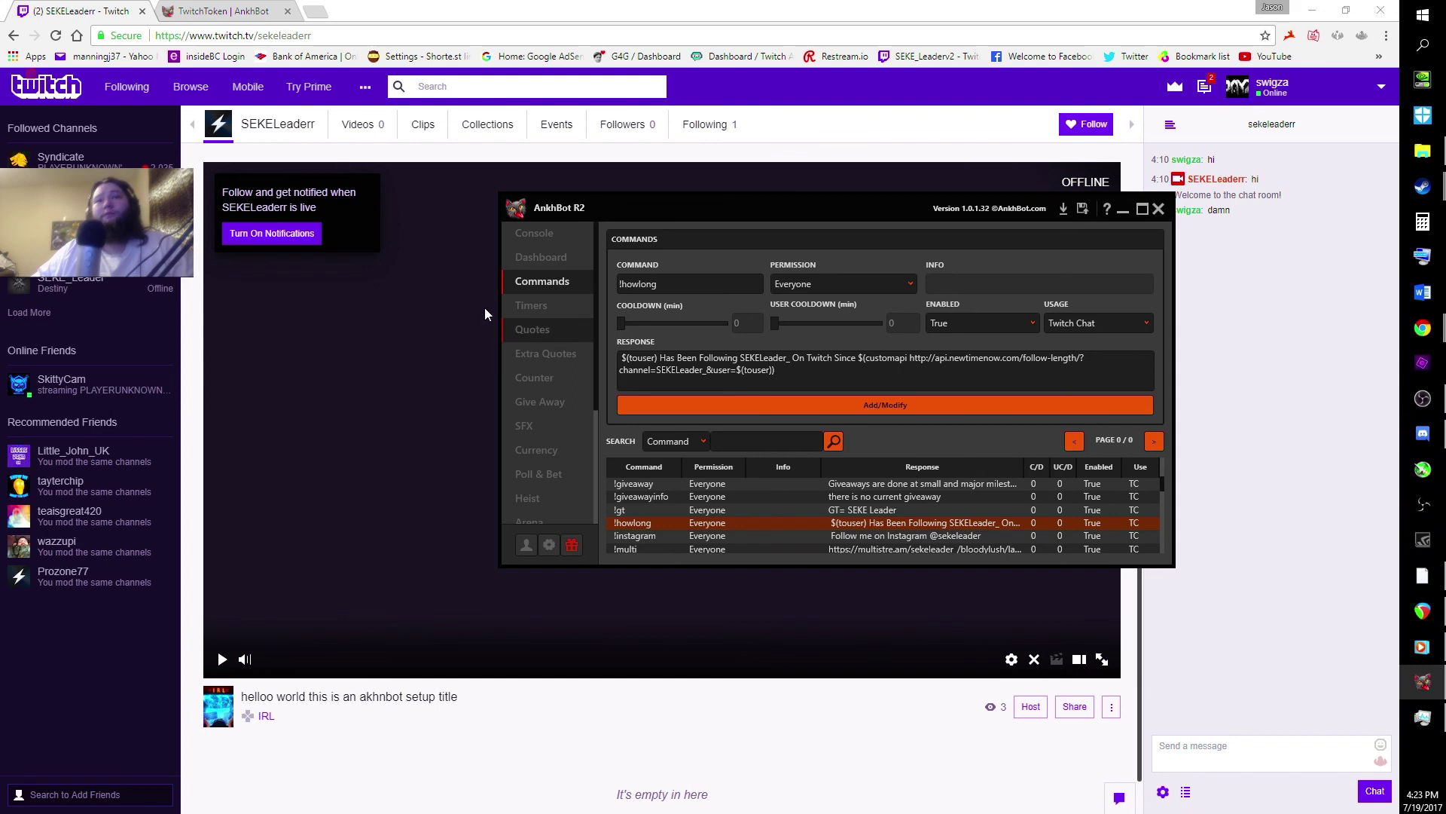
click(1173, 757)
text(!discord)
key(Return)
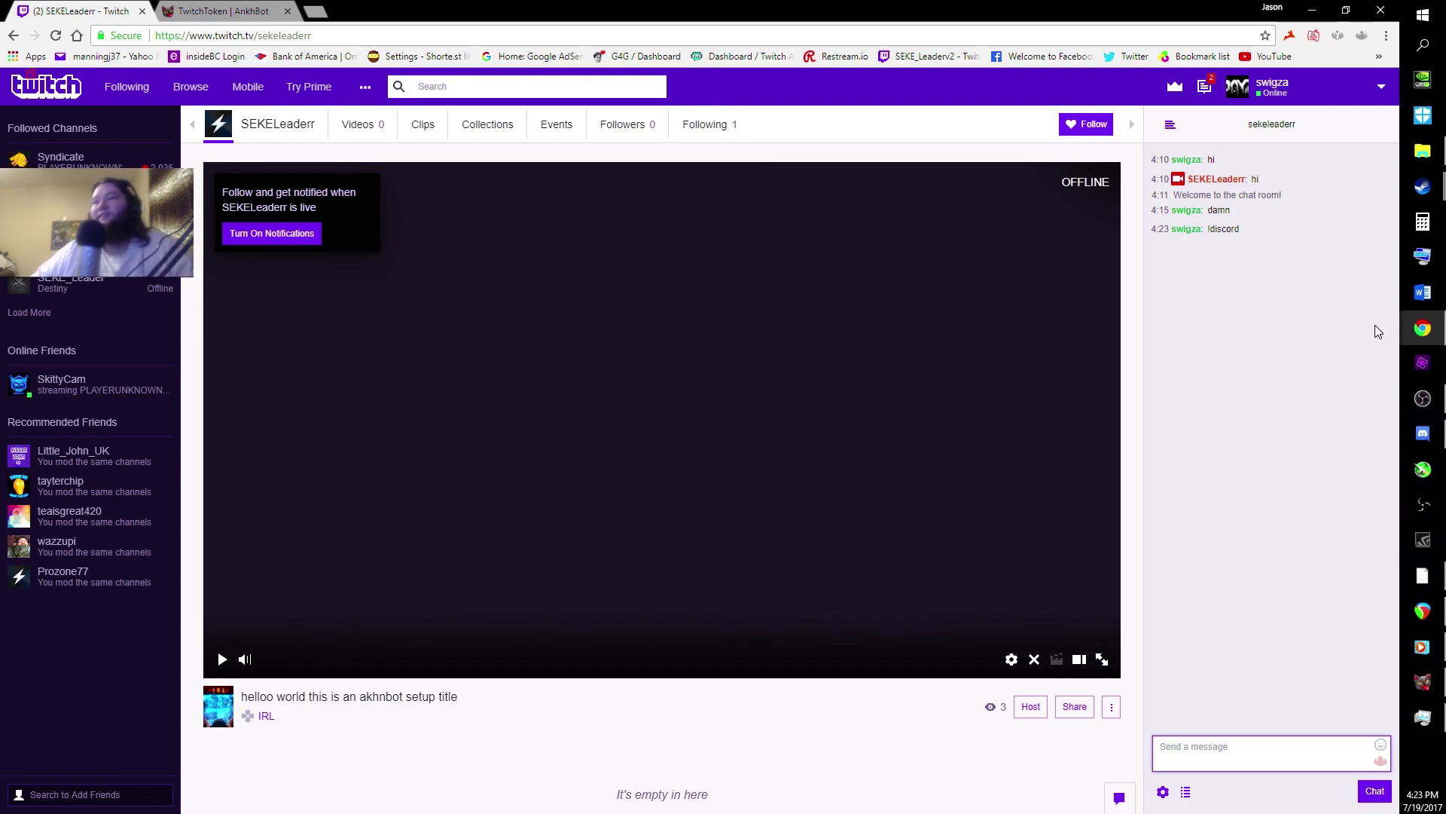
mouse_move(1412, 411)
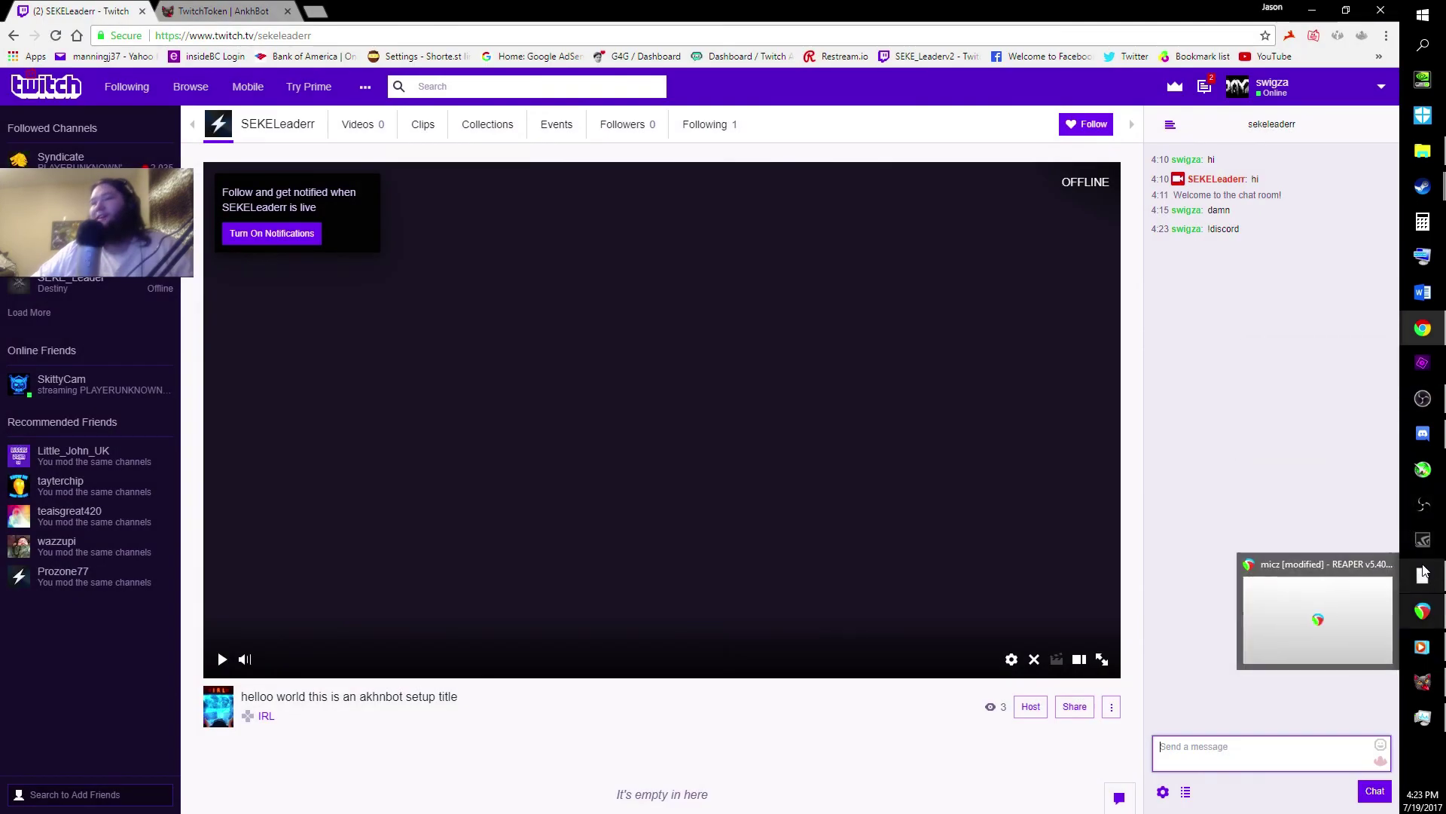
click(1391, 675)
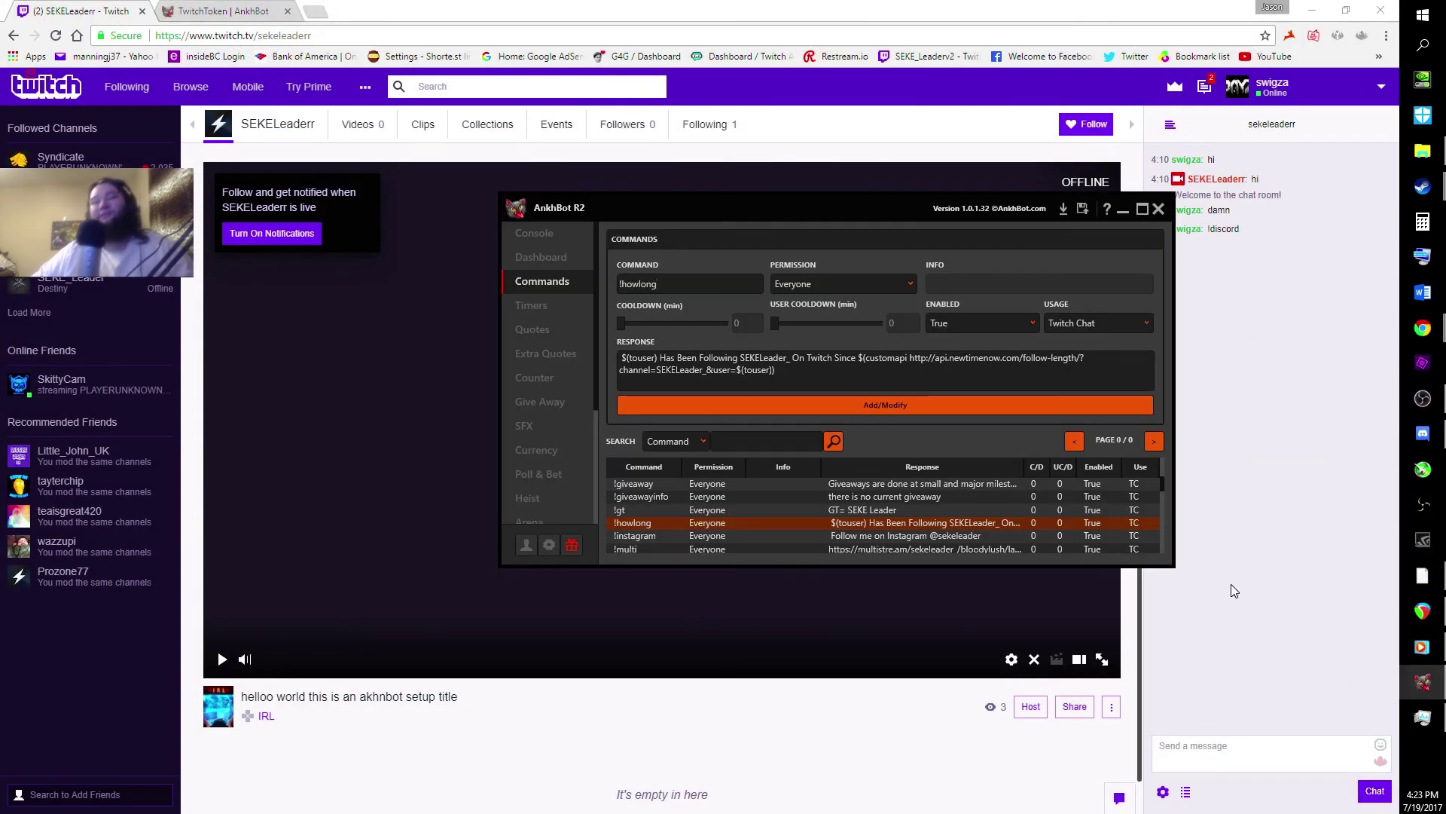